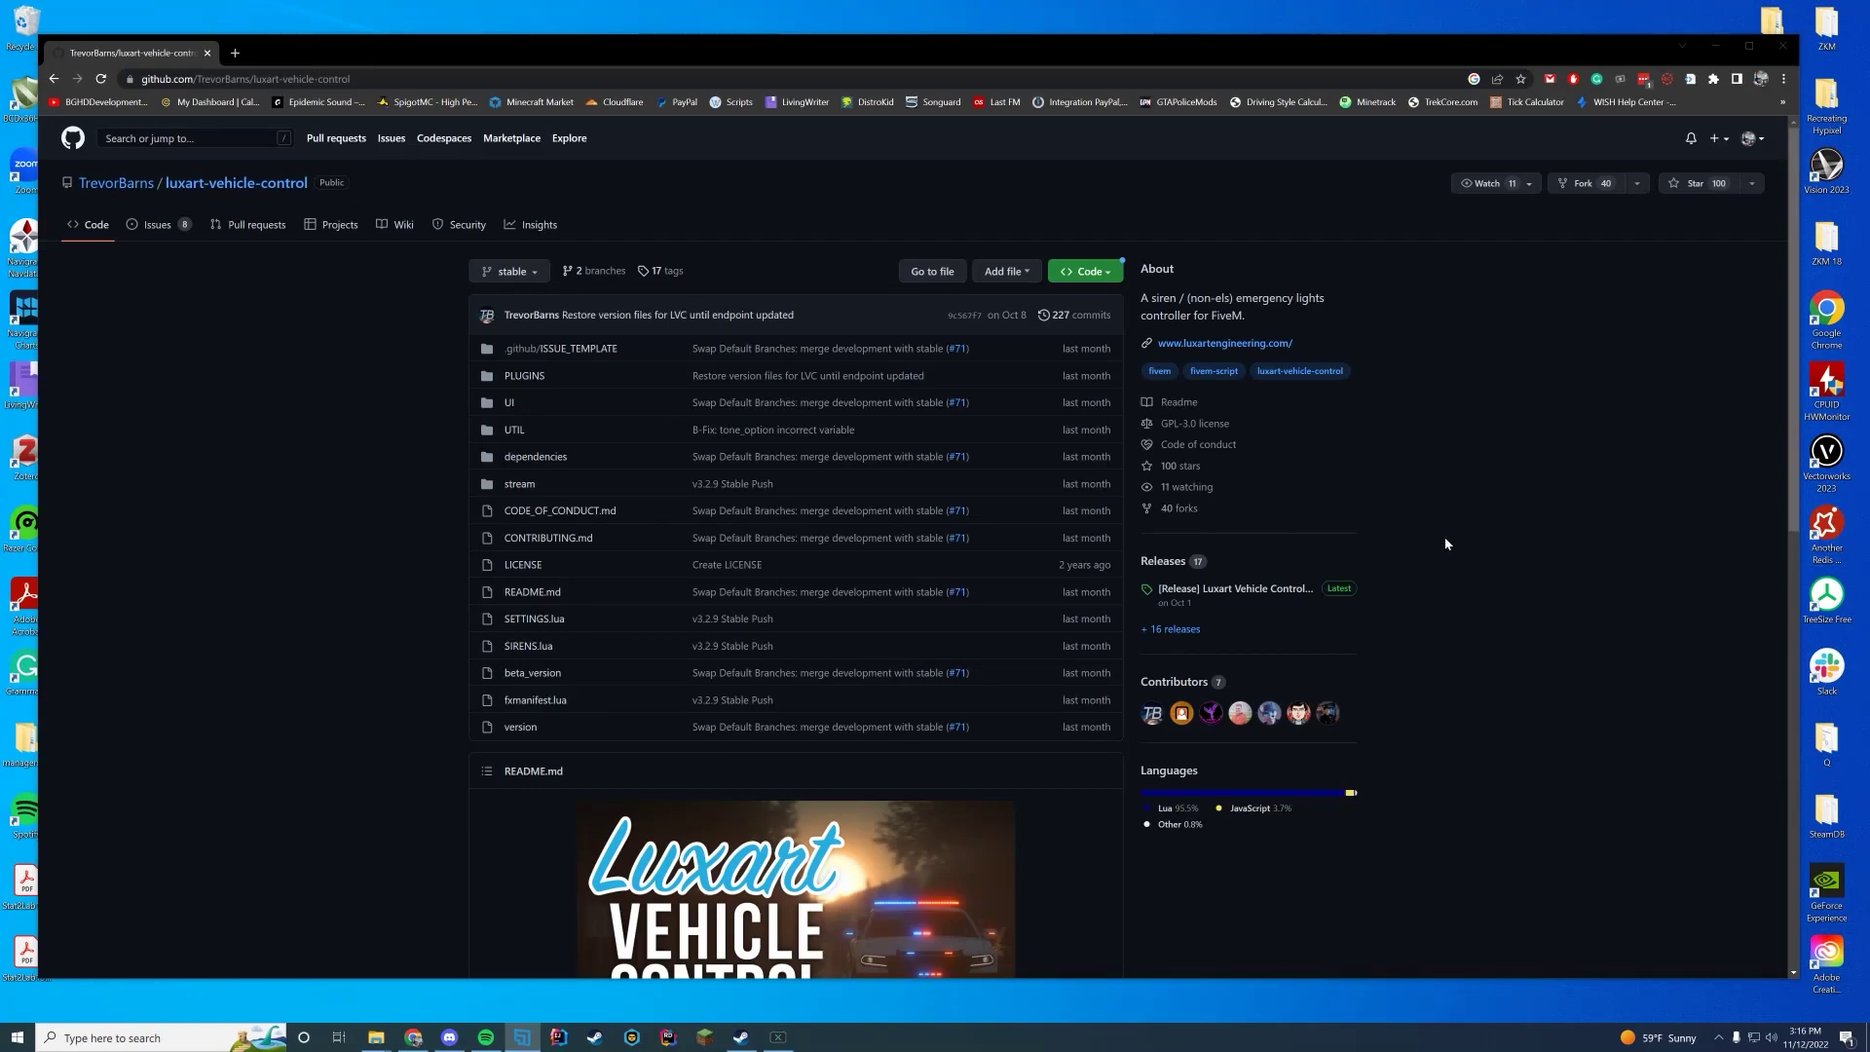
Look over the luxart-vehicle-control repository page and open its latest release.
{"action": "scroll", "coordinate": [1569, 497], "scroll_direction": "down", "scroll_amount": 2}
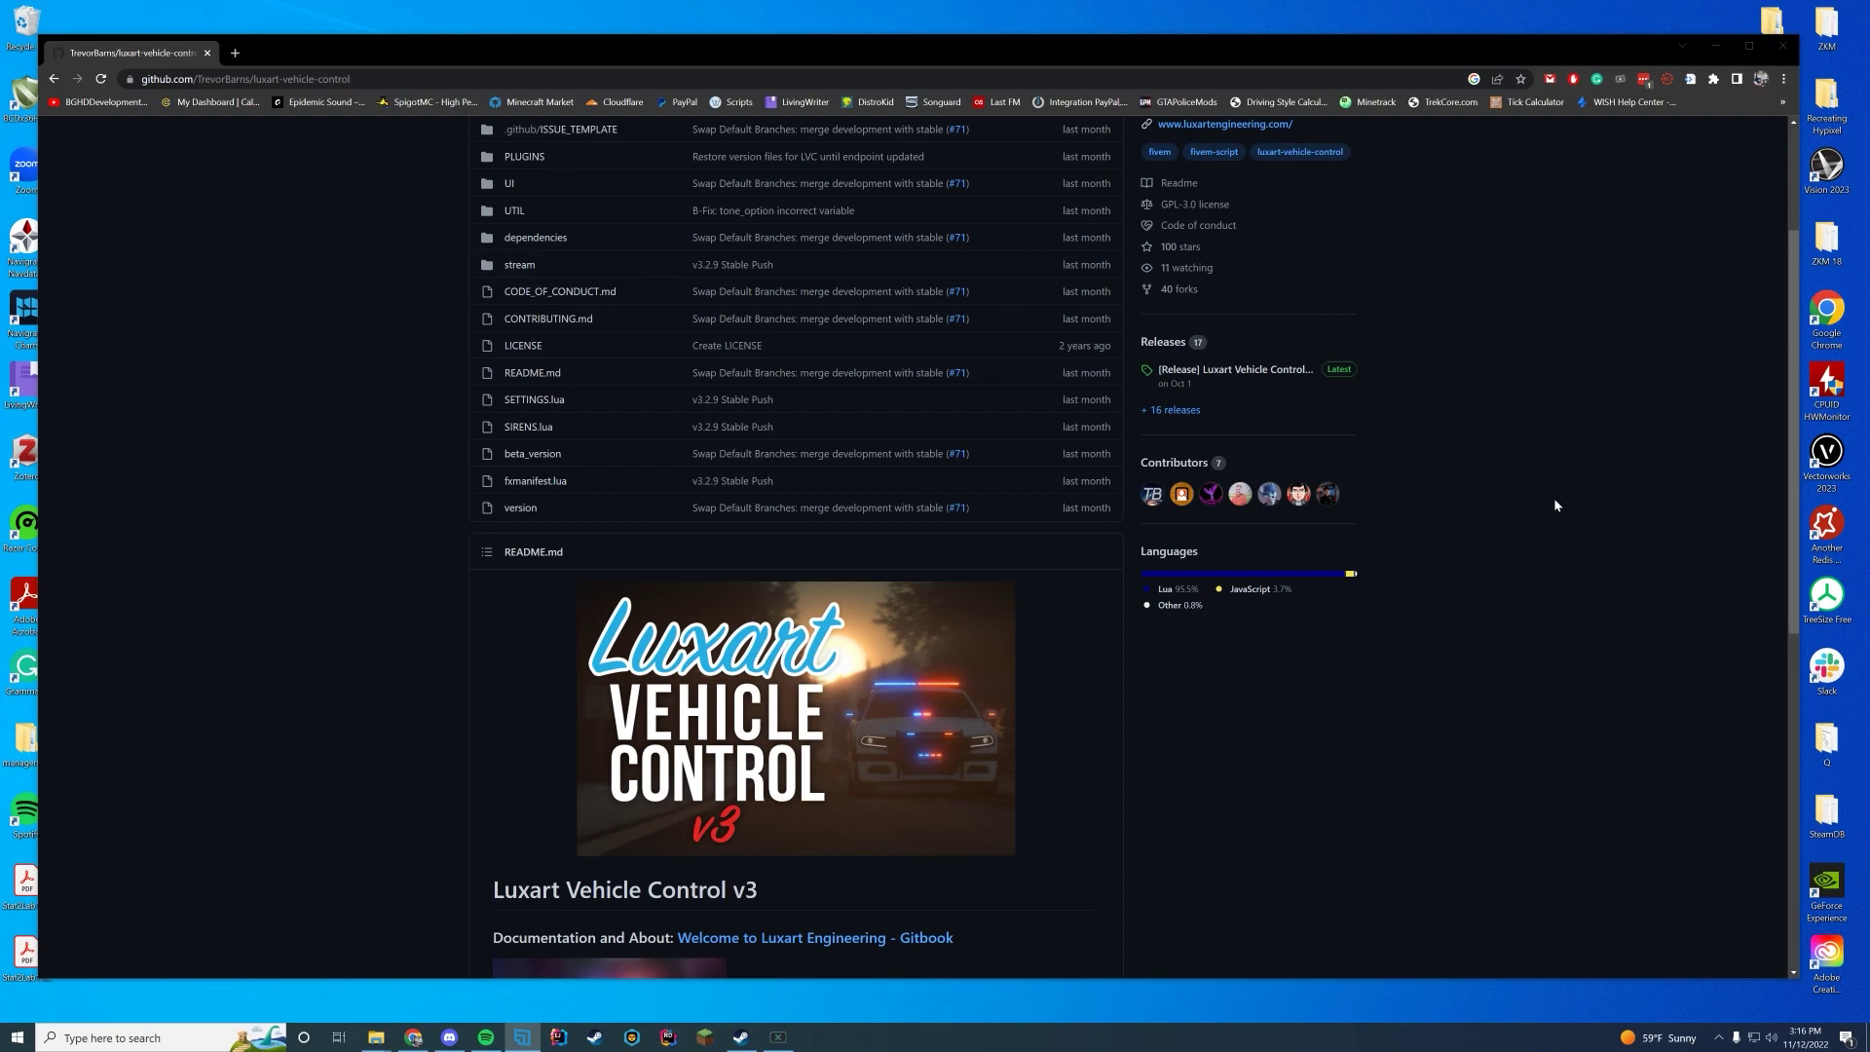
{"action": "scroll", "coordinate": [1555, 504], "scroll_direction": "down", "scroll_amount": 1}
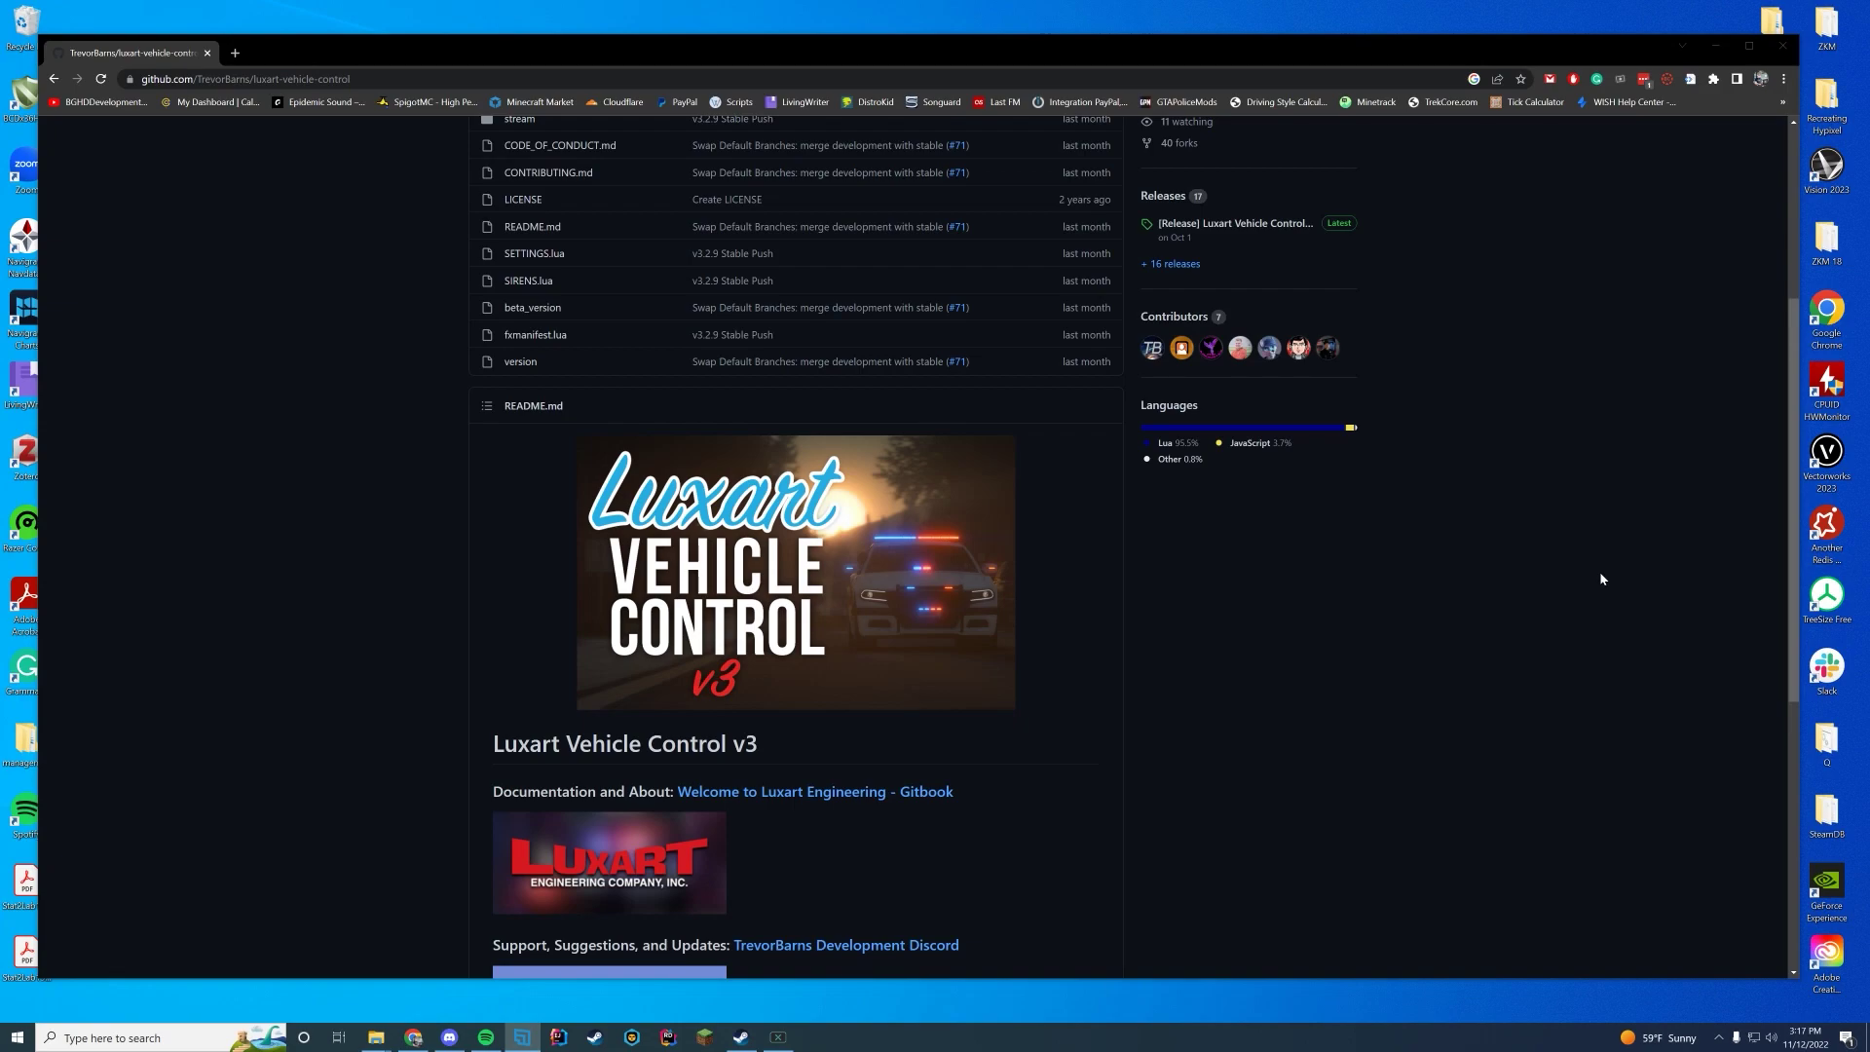
{"action": "scroll", "coordinate": [1588, 595], "scroll_direction": "up", "scroll_amount": 4}
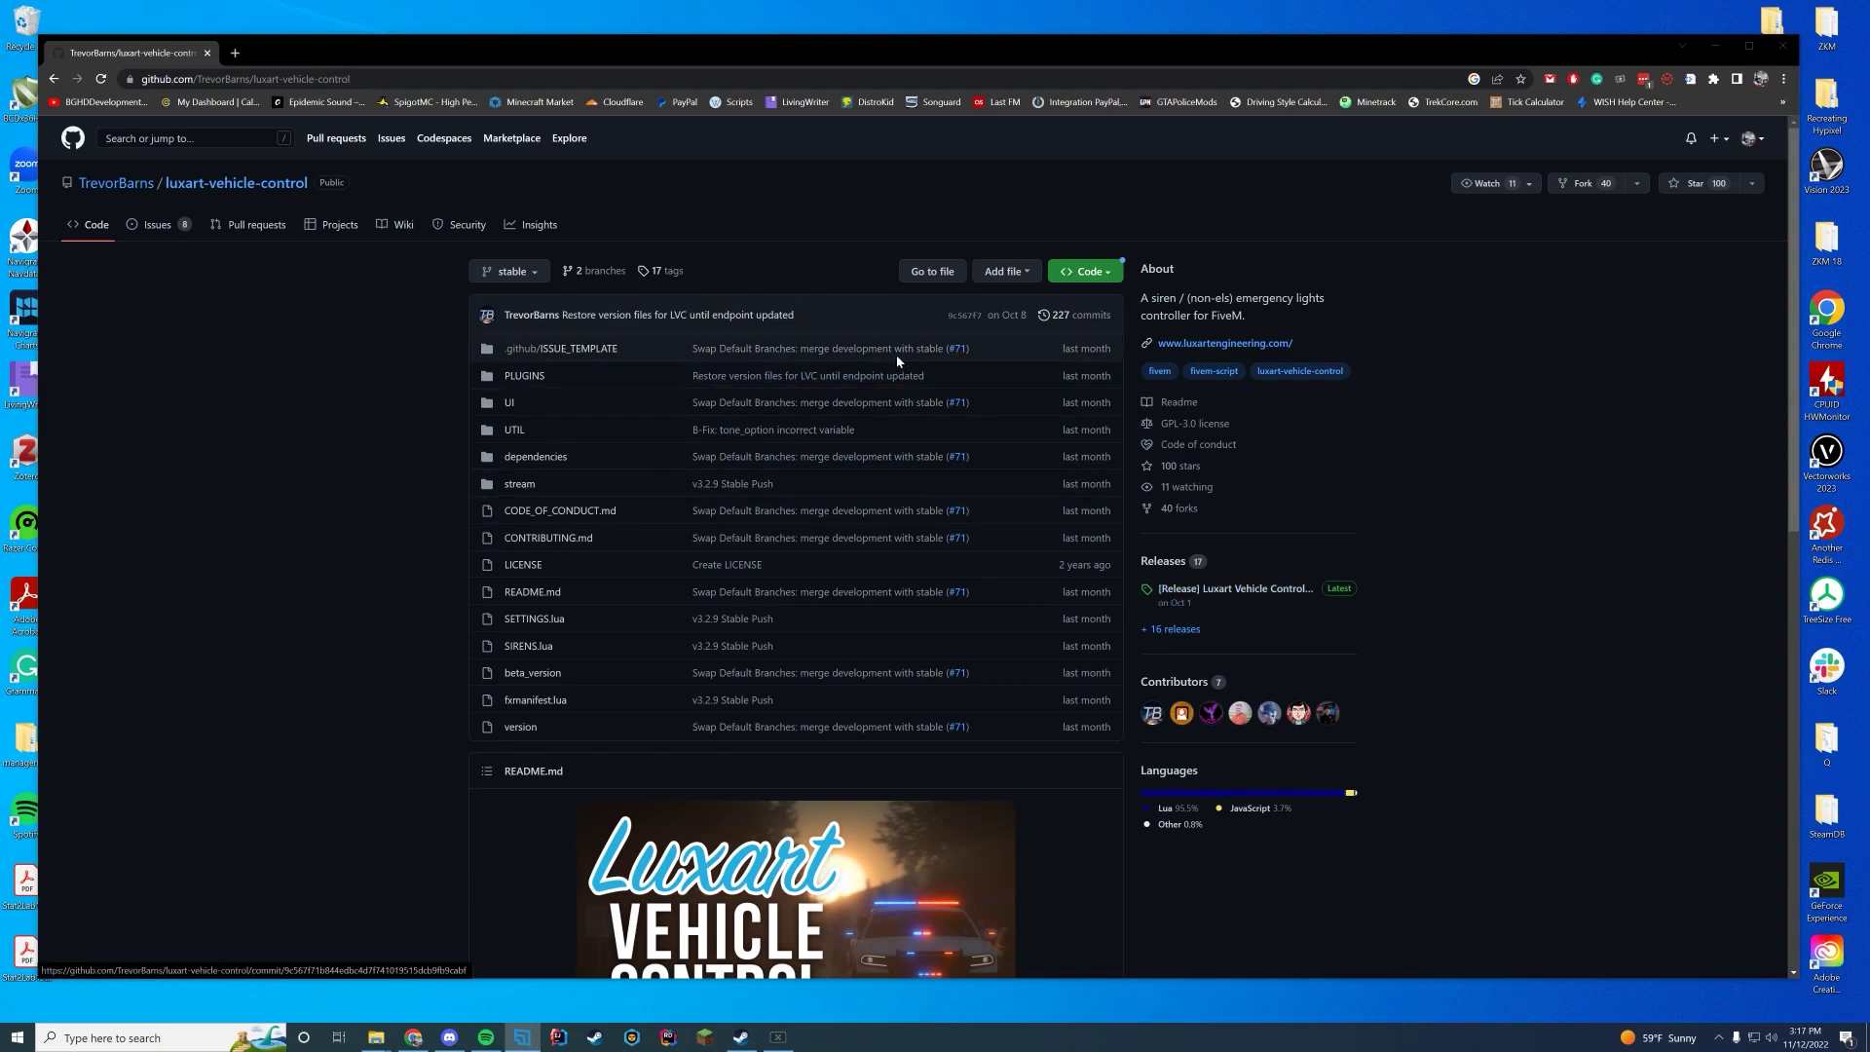
{"action": "left_click", "coordinate": [1206, 589]}
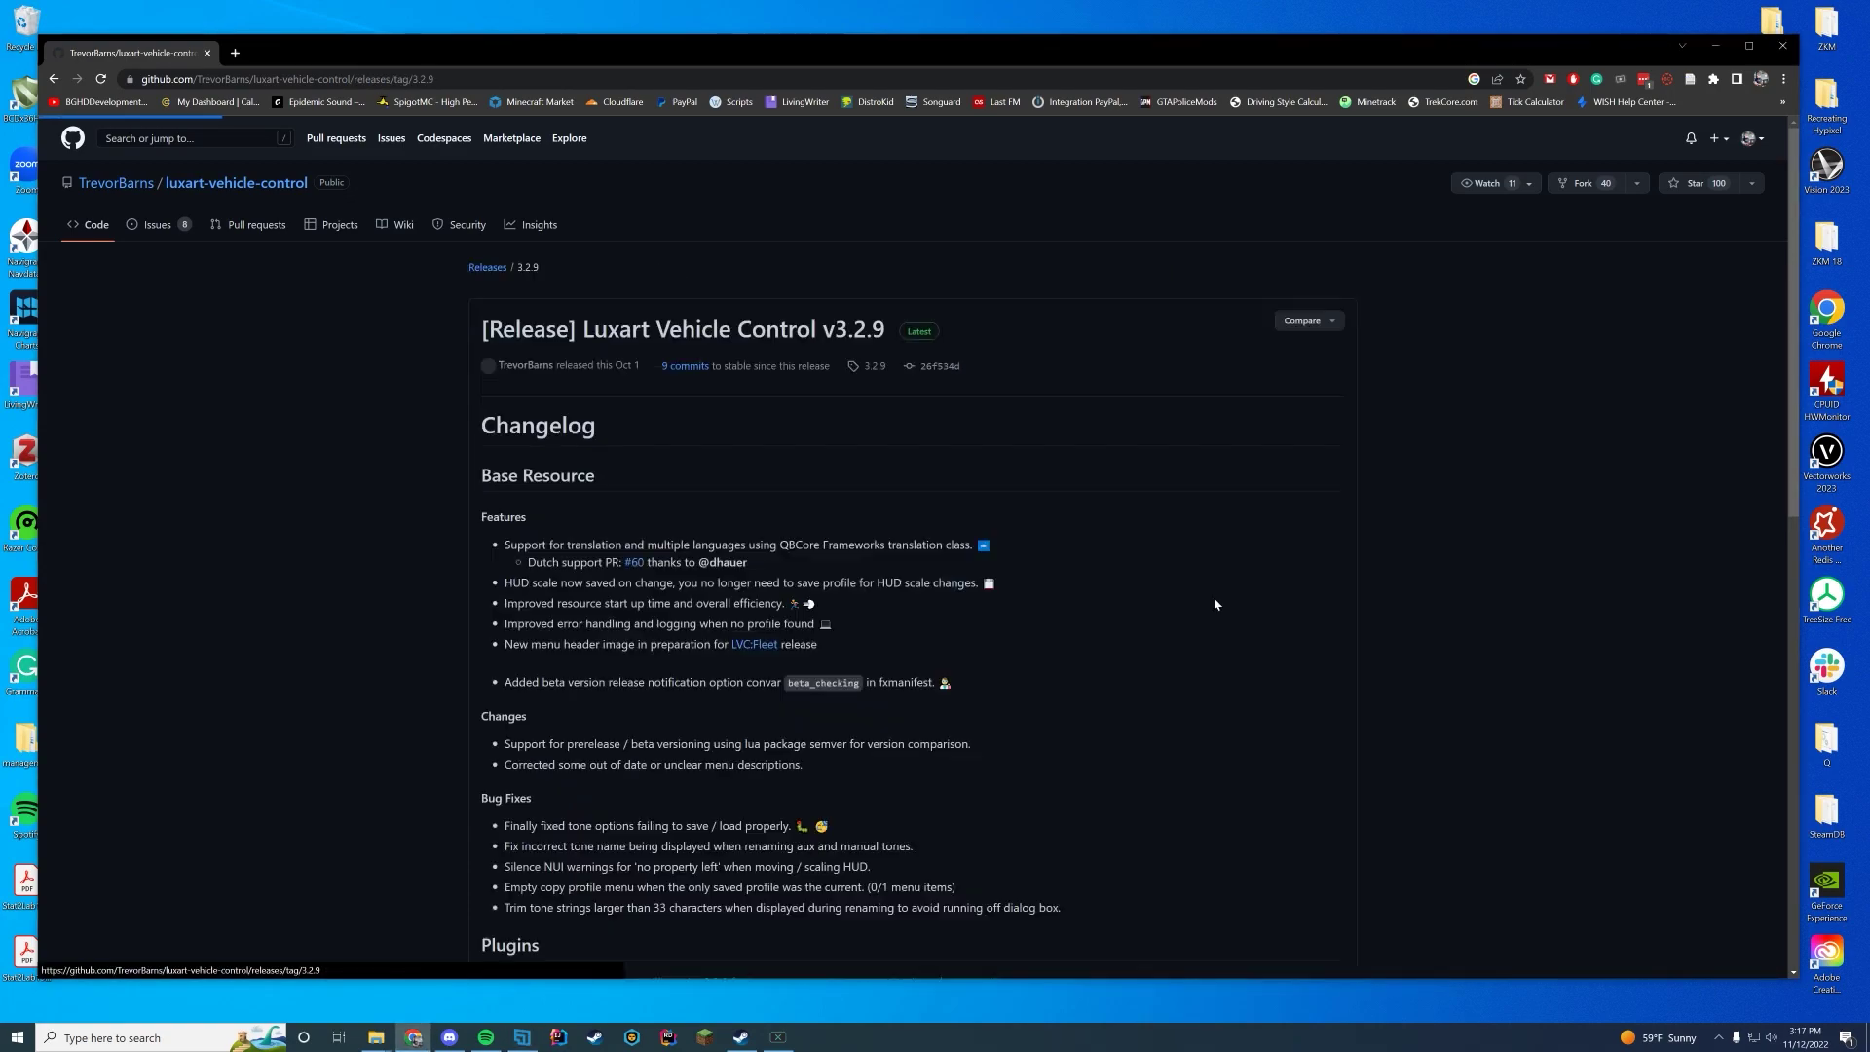
Download Luxart.Vehicle.Control.v3.2.9-Rev1.zip from the release assets, open the archive and get the browser out of the way.
{"action": "scroll", "coordinate": [1192, 684], "scroll_direction": "down", "scroll_amount": 5}
{"action": "scroll", "coordinate": [1225, 801], "scroll_direction": "down", "scroll_amount": 8}
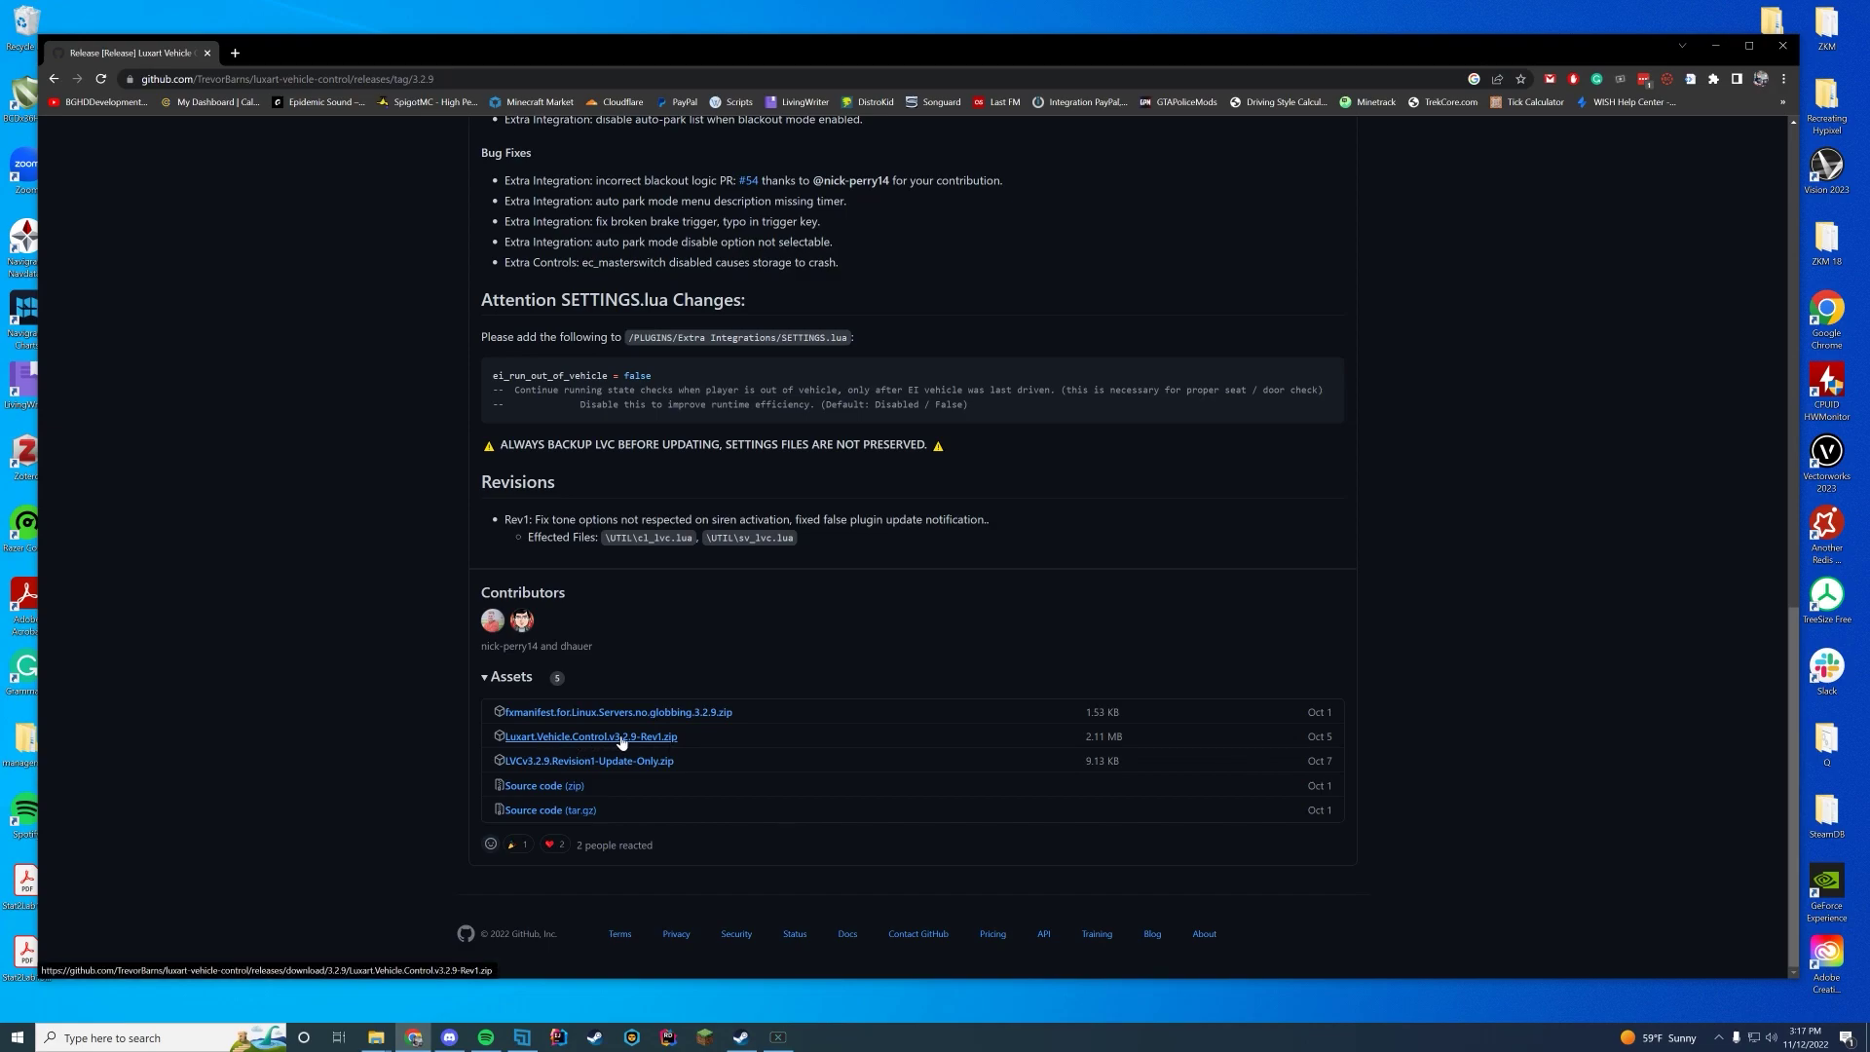
{"action": "left_click", "coordinate": [652, 746]}
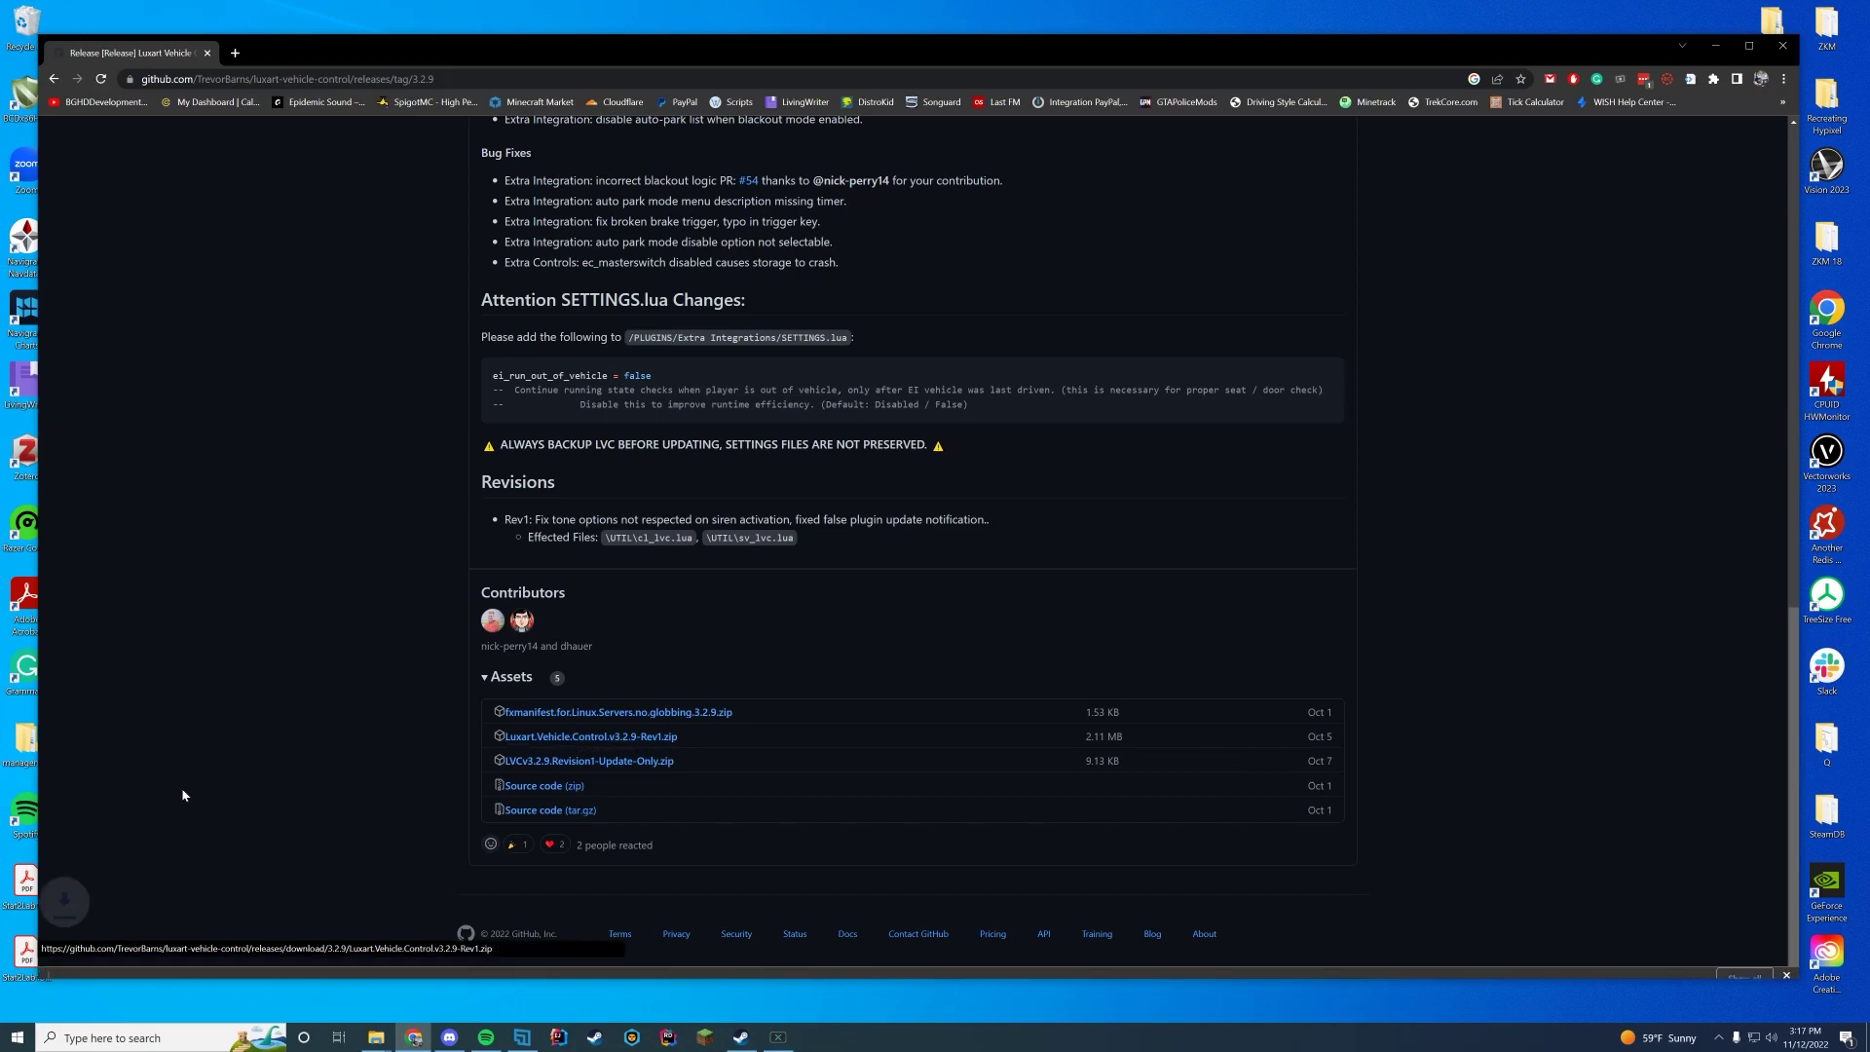
{"action": "left_click", "coordinate": [139, 954]}
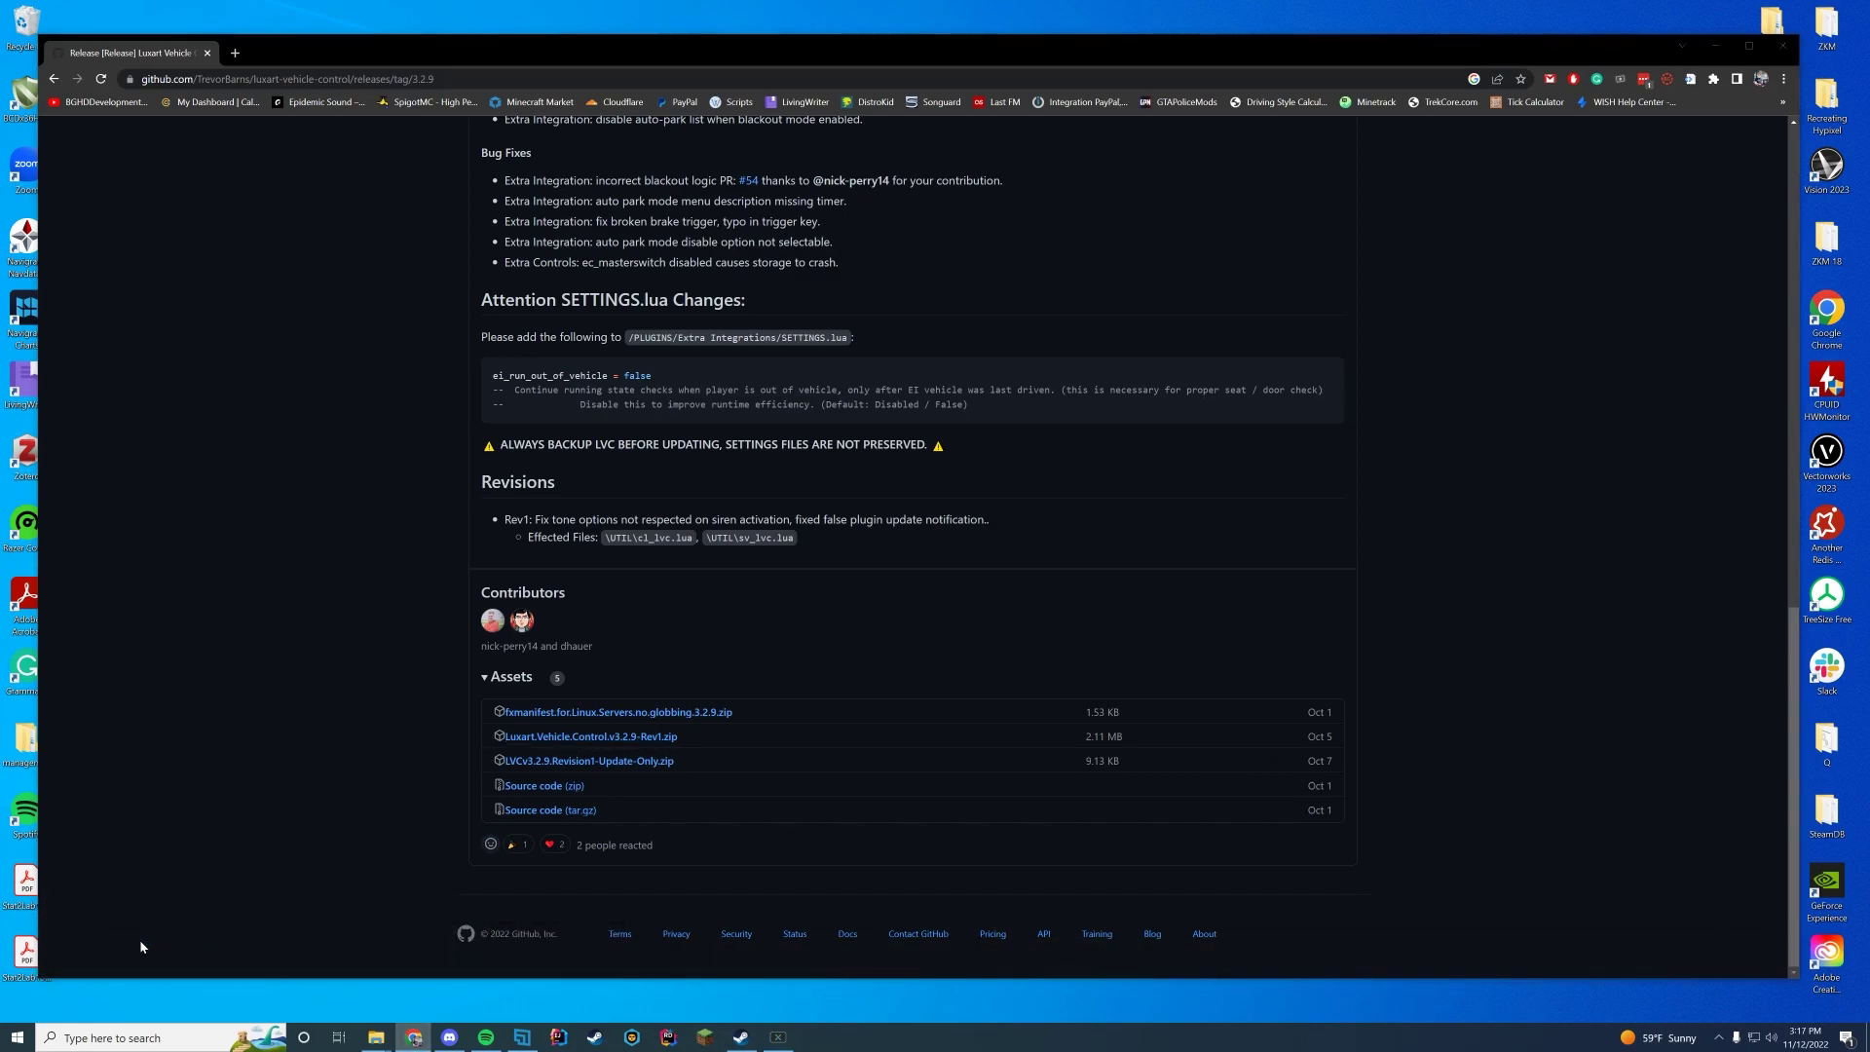
{"action": "left_click", "coordinate": [1732, 44]}
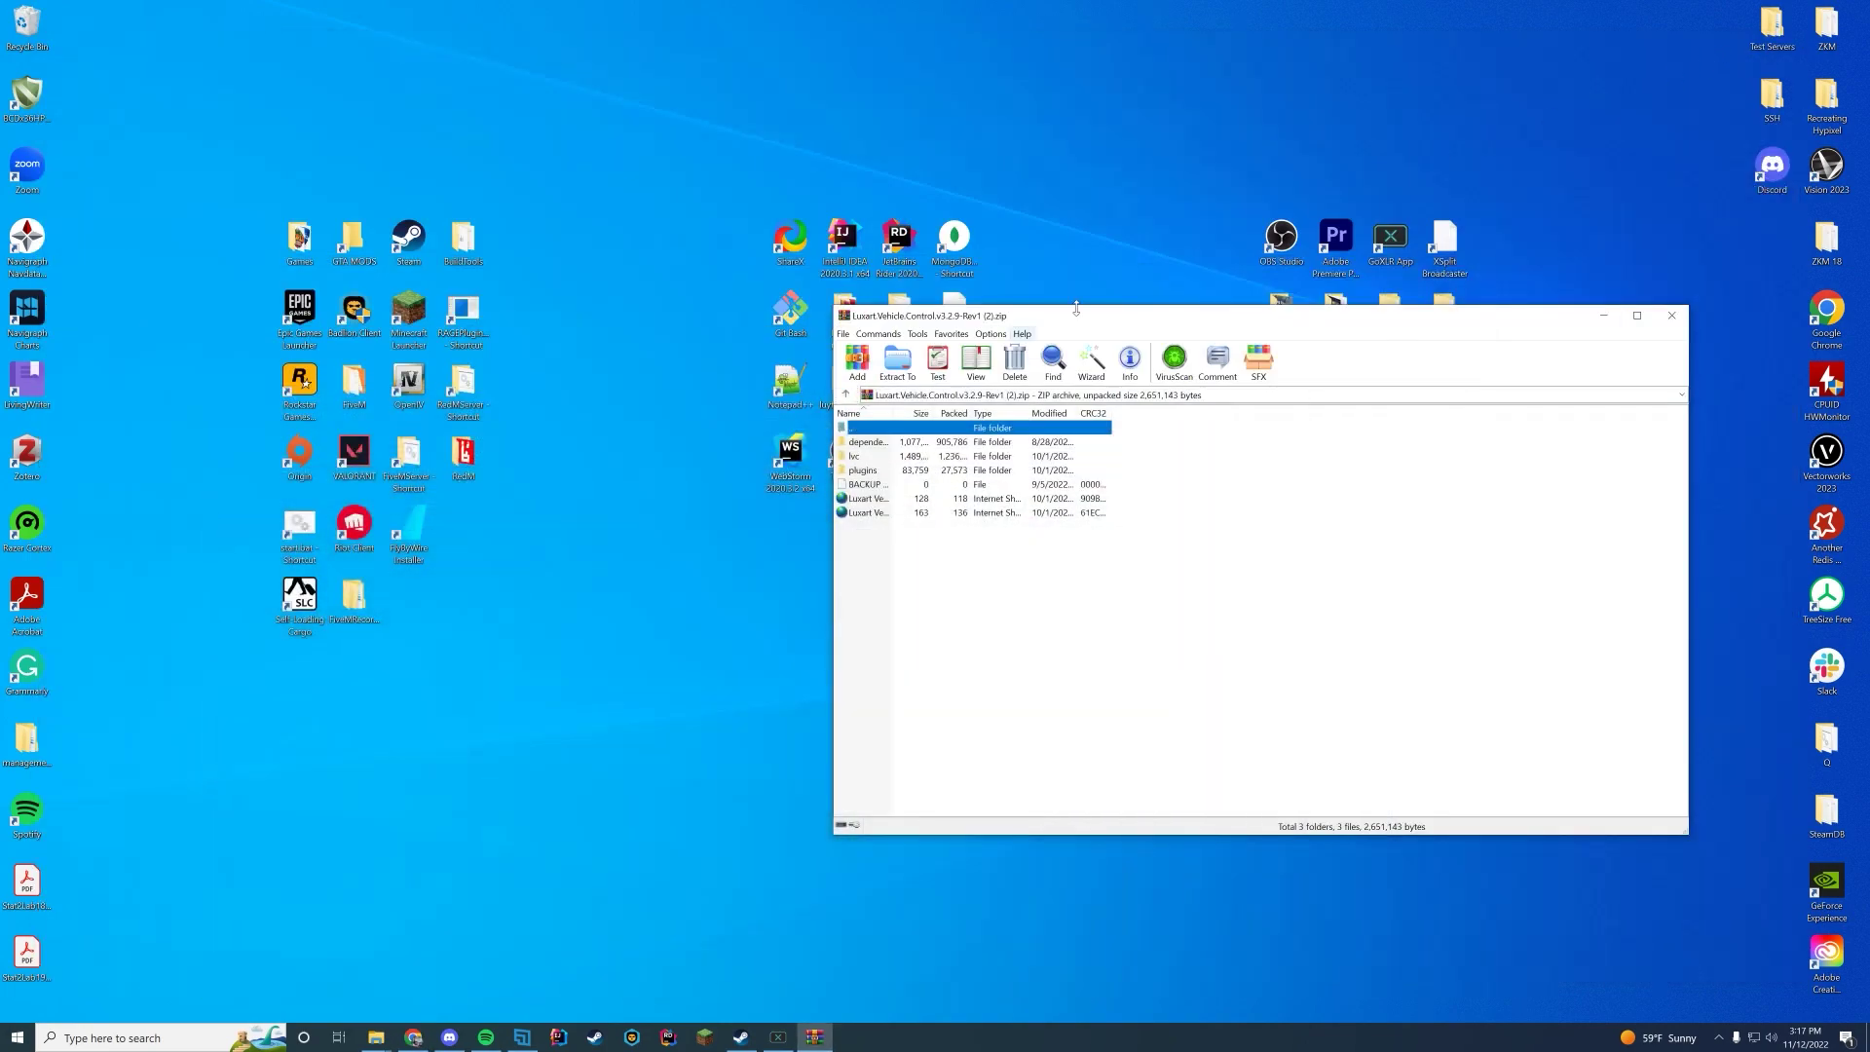
Bring up the FiveM server's resources folder in File Explorer and place it beside the archive window.
{"action": "left_click", "coordinate": [390, 1039]}
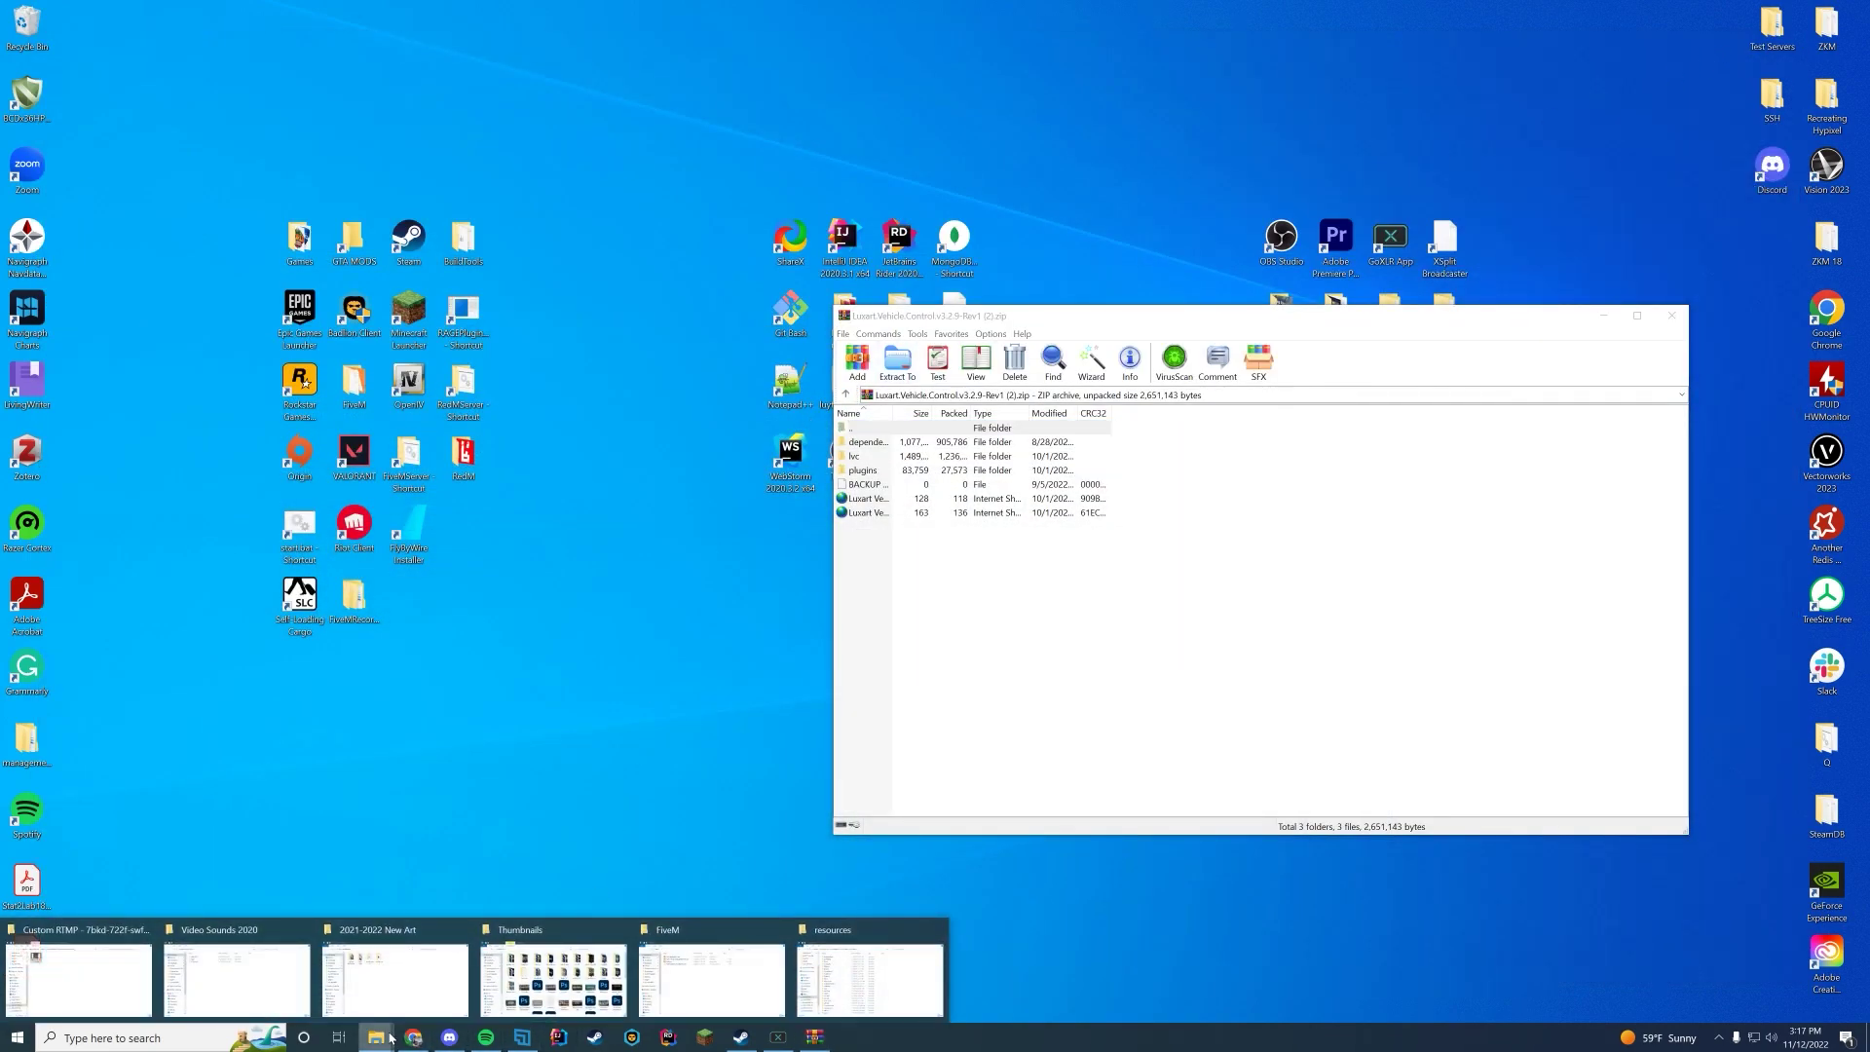
{"action": "left_click", "coordinate": [870, 979]}
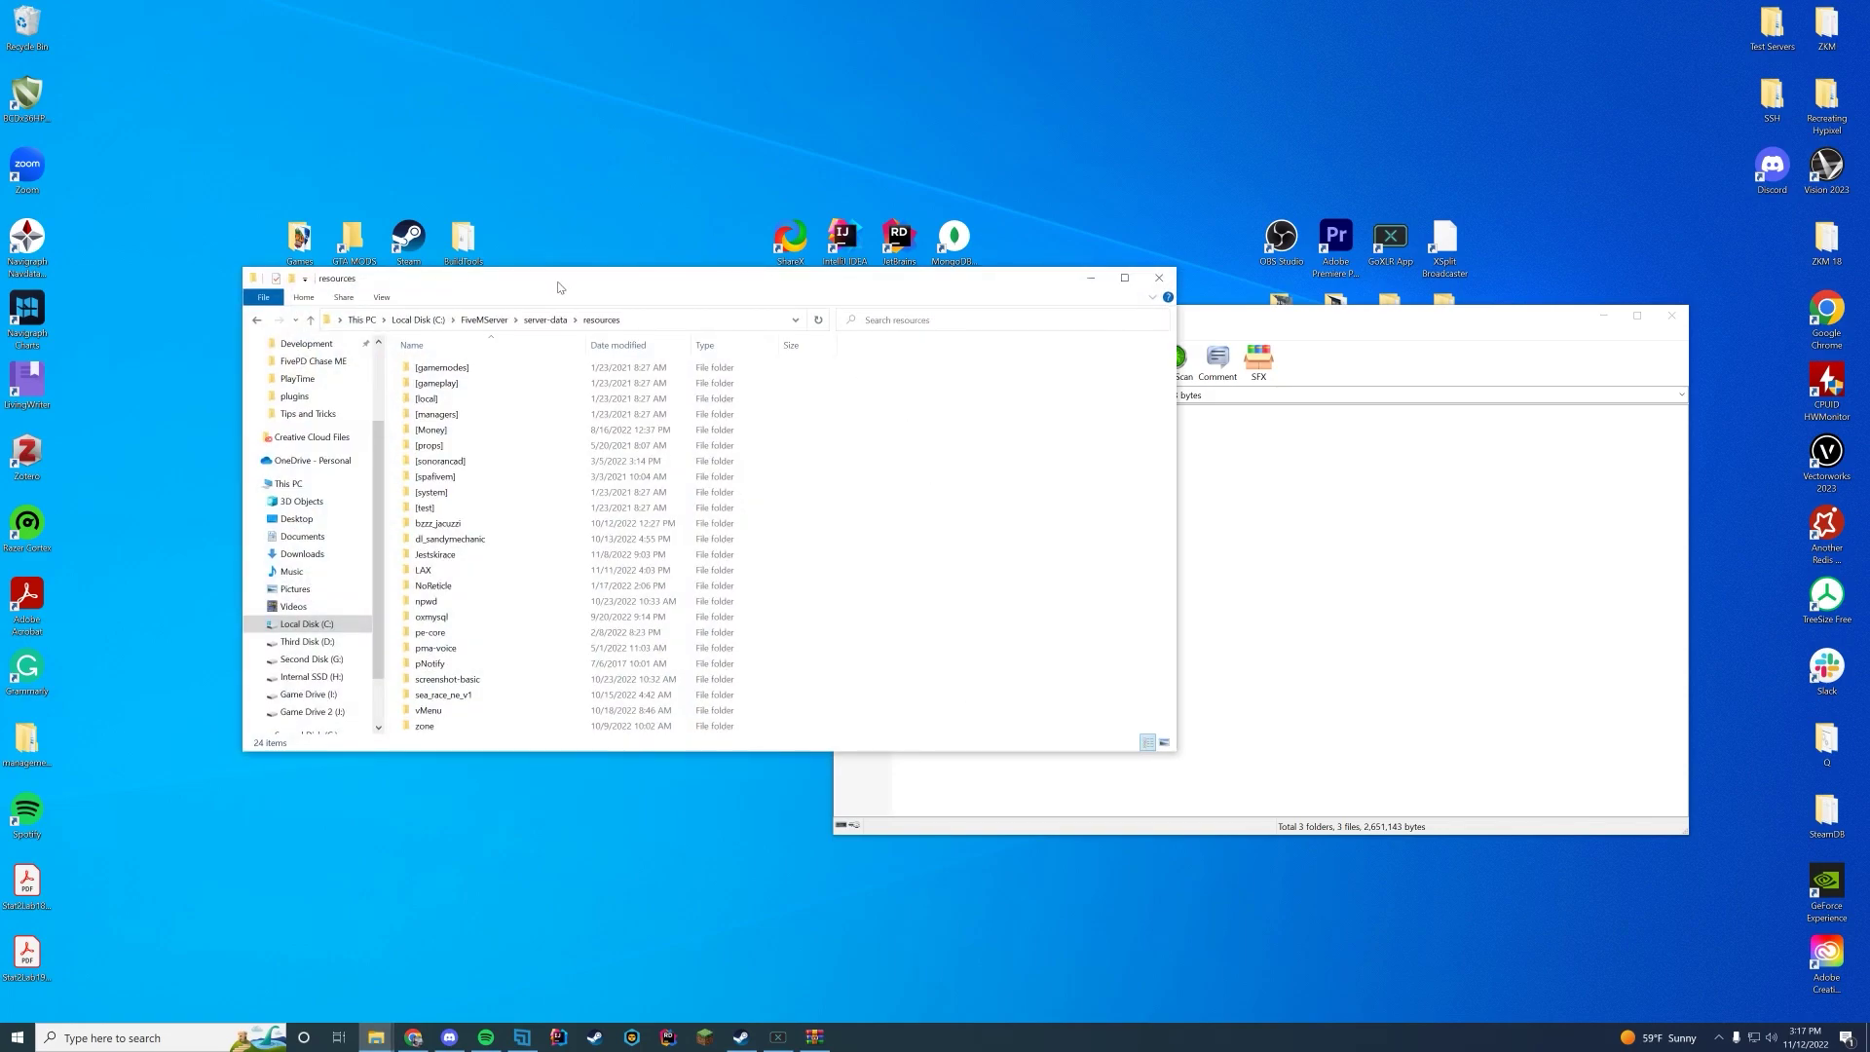
{"action": "left_click_drag", "start_coordinate": [555, 278], "coordinate": [346, 325]}
{"action": "left_click", "coordinate": [974, 585]}
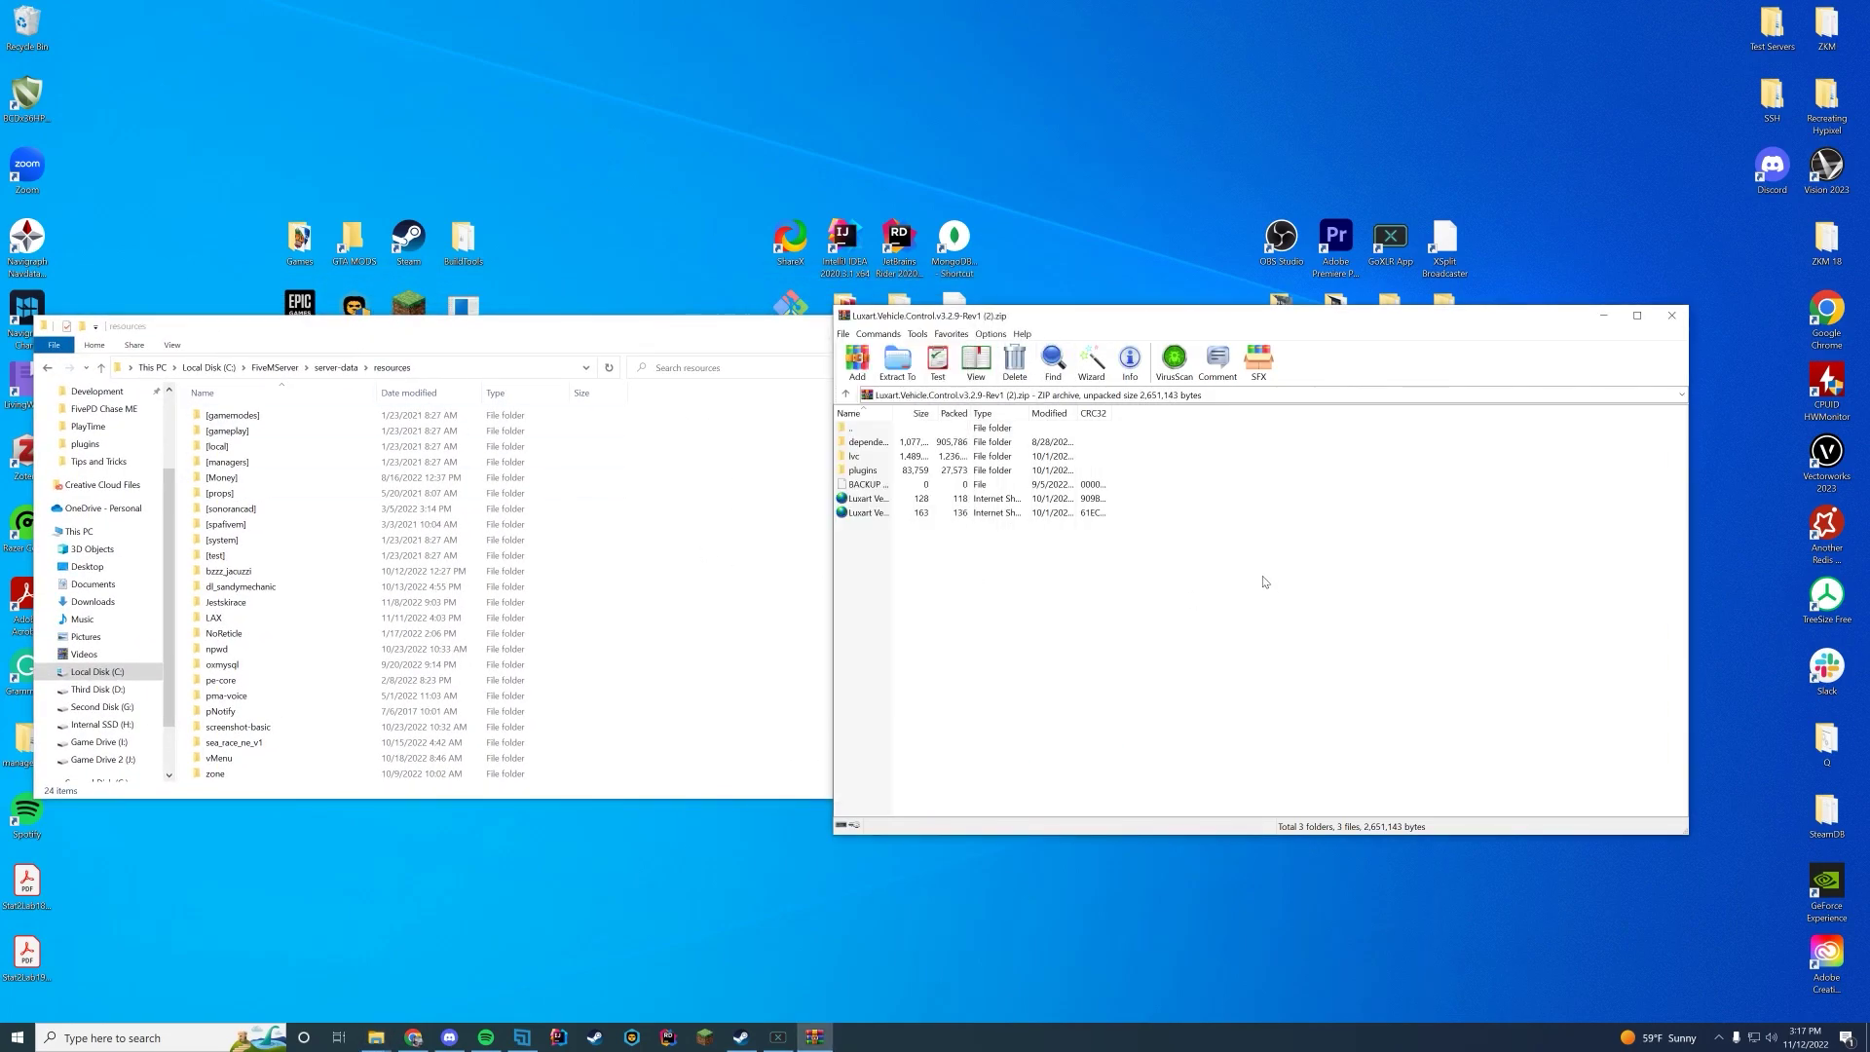
Extract the RageUI folder from the archive's dependencies folder into the server's resources folder.
{"action": "left_click", "coordinate": [880, 448]}
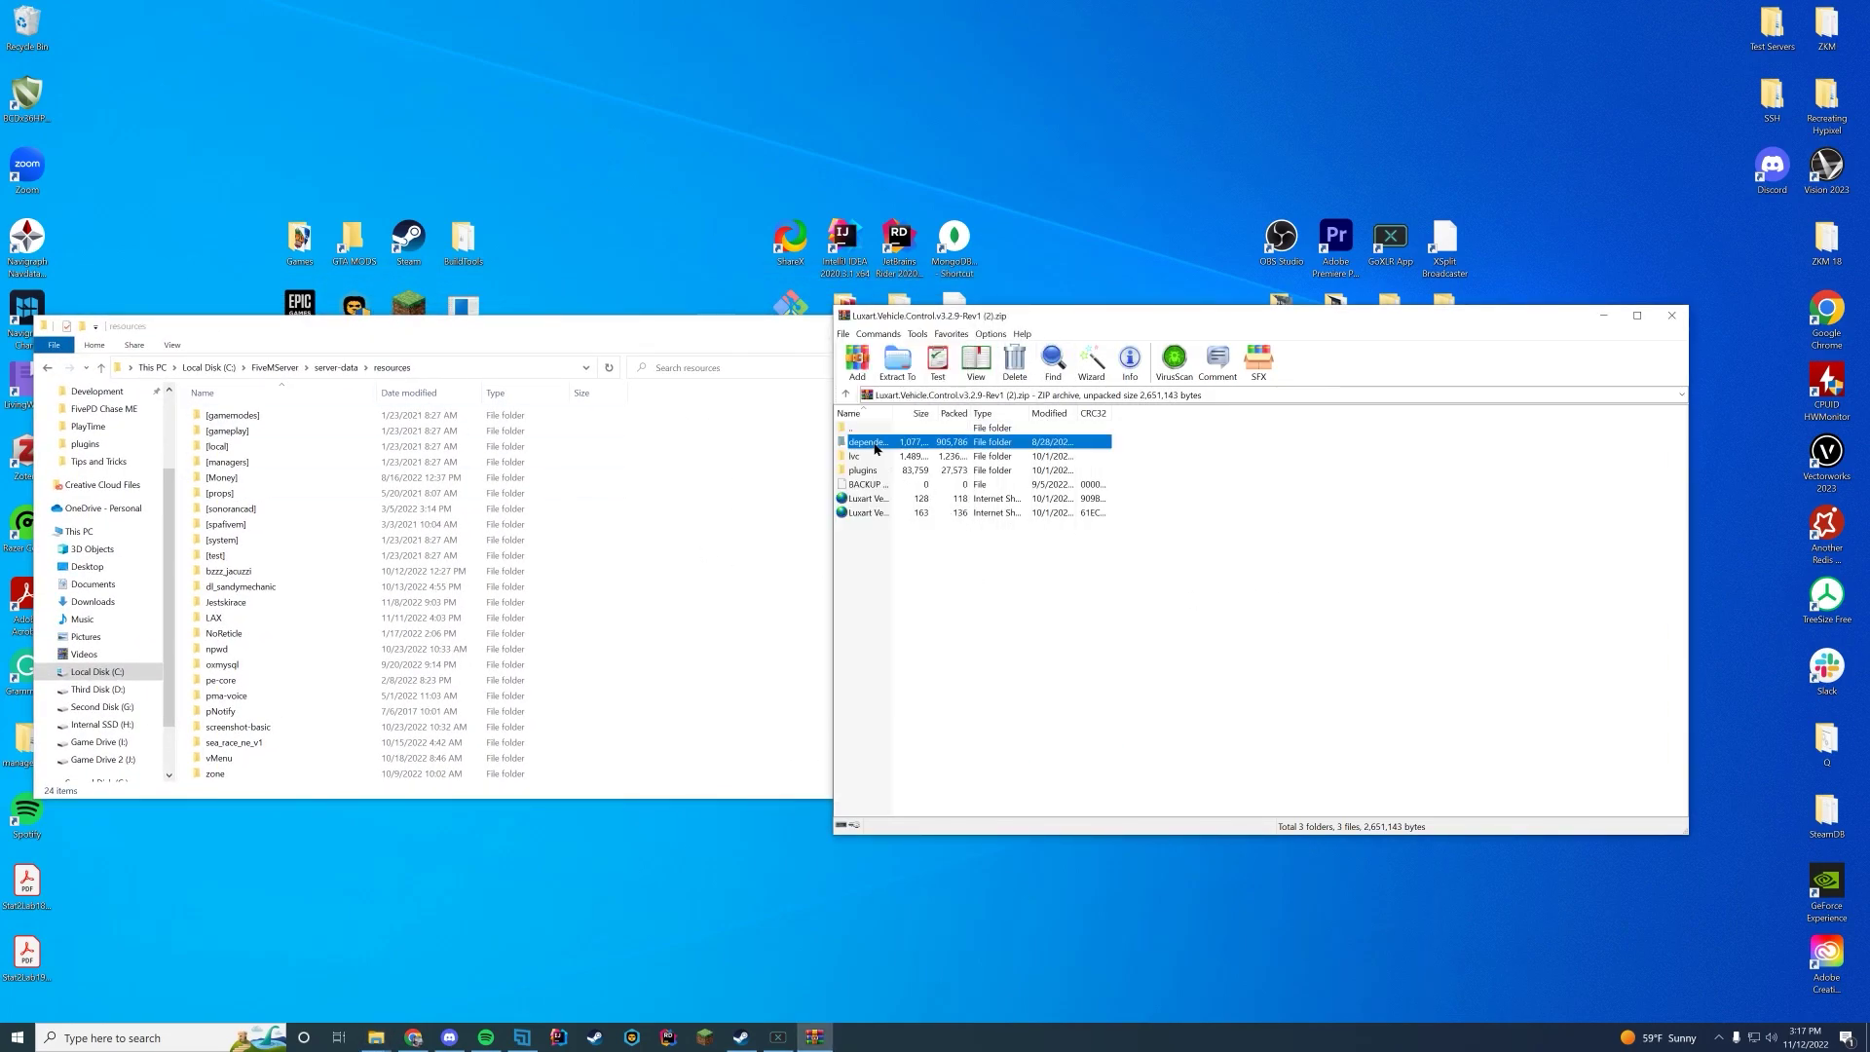
{"action": "double_click", "coordinate": [886, 446]}
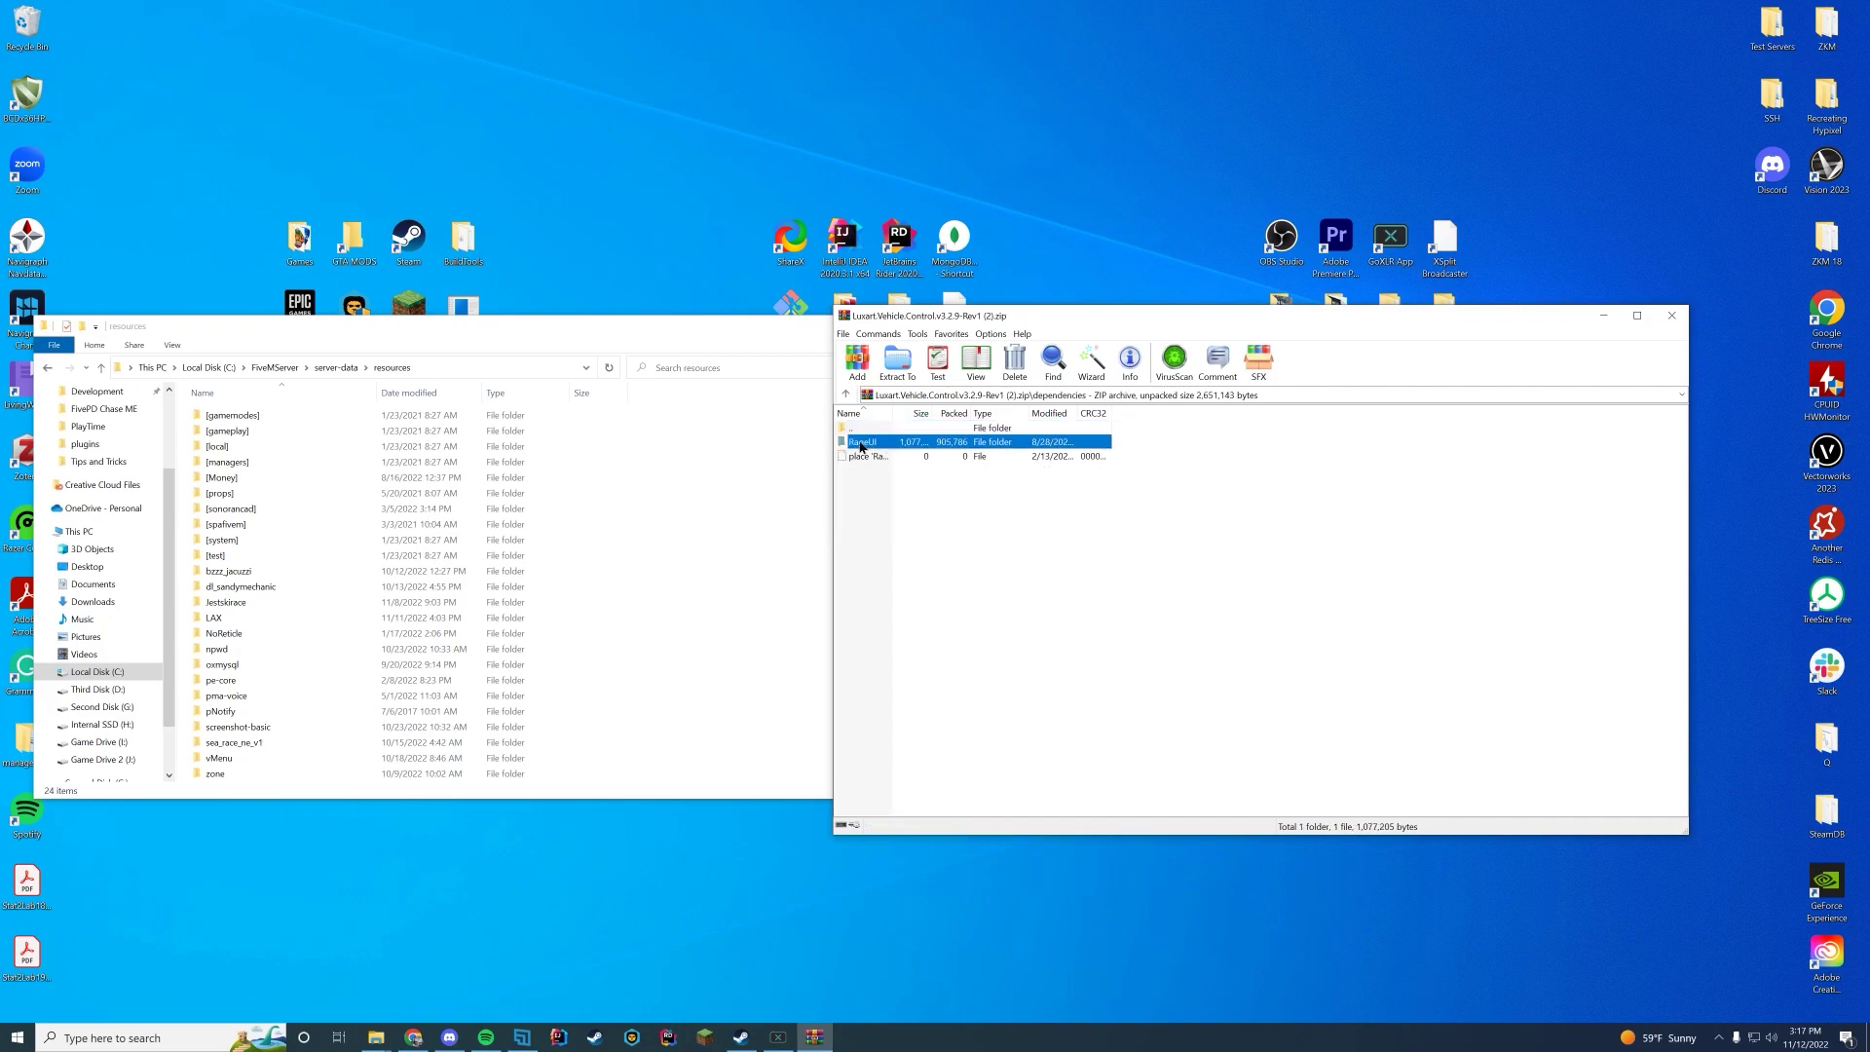
{"action": "left_click_drag", "start_coordinate": [865, 446], "coordinate": [740, 471]}
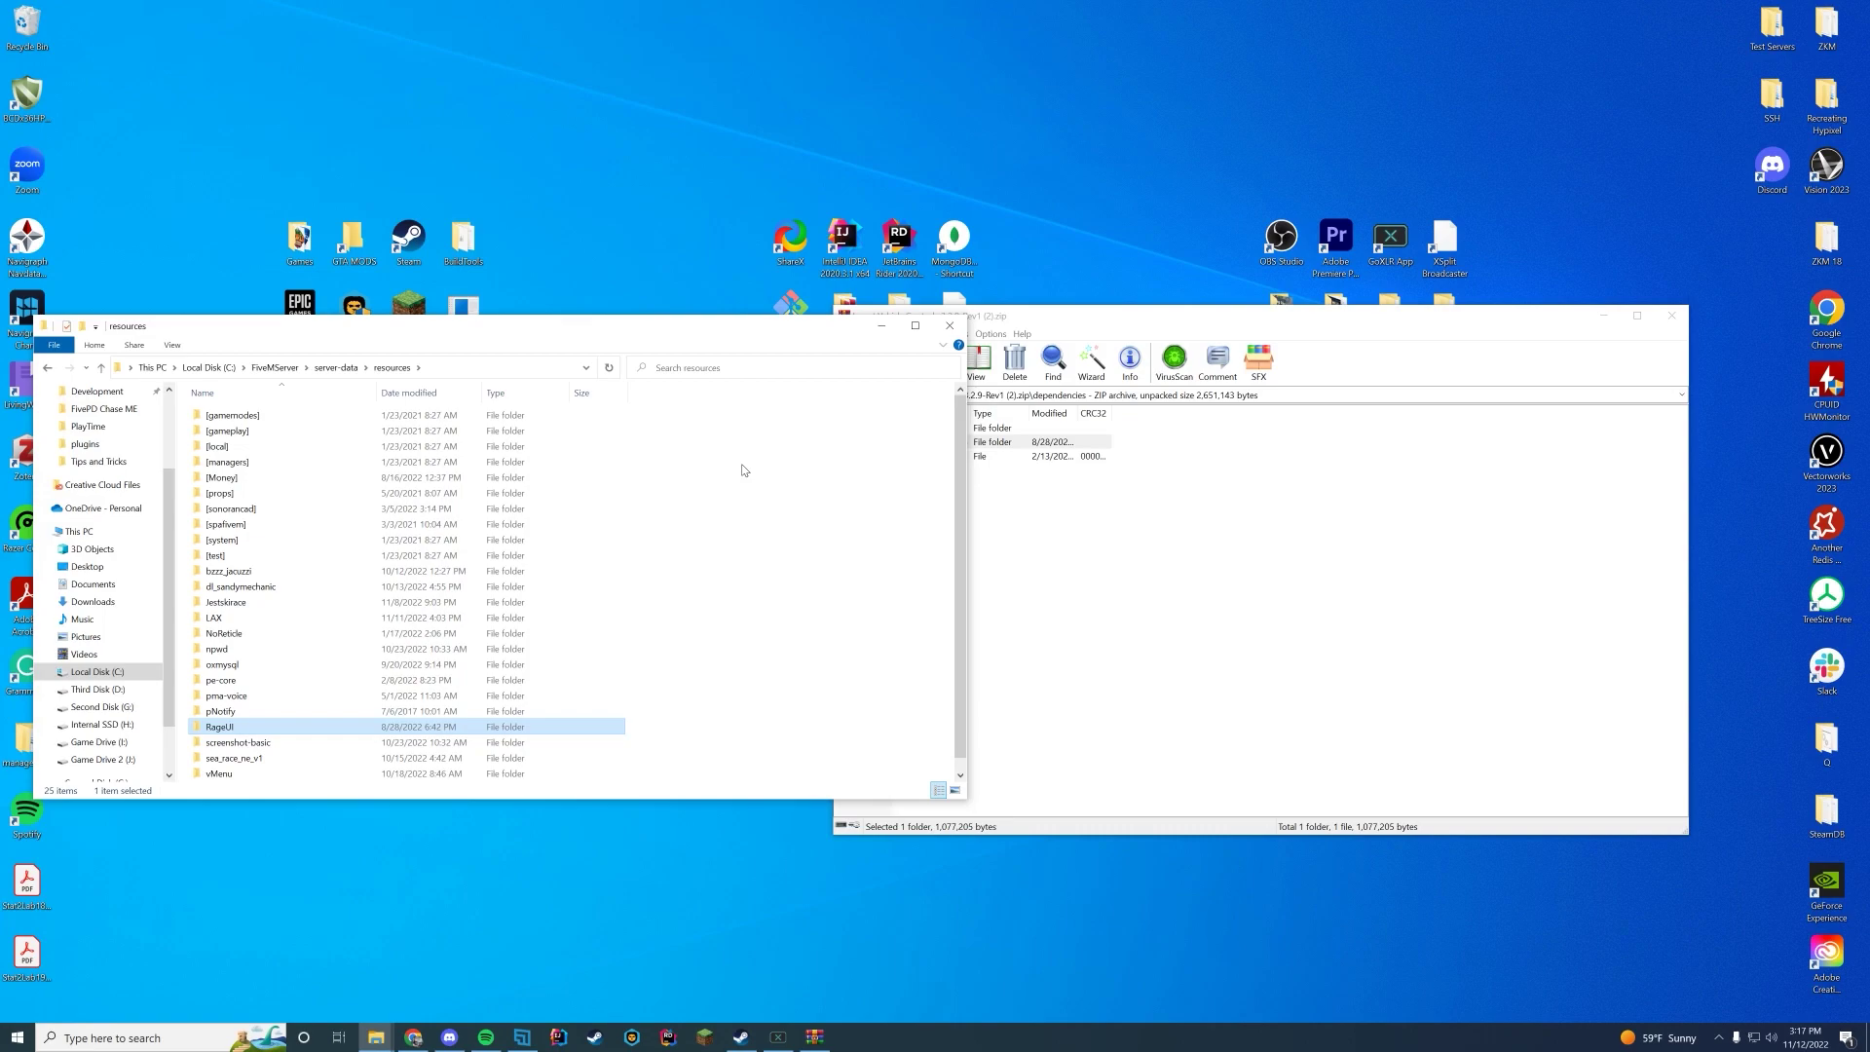
Return to the archive's root and extract the lvc folder into the server's resources folder.
{"action": "left_click", "coordinate": [1511, 680]}
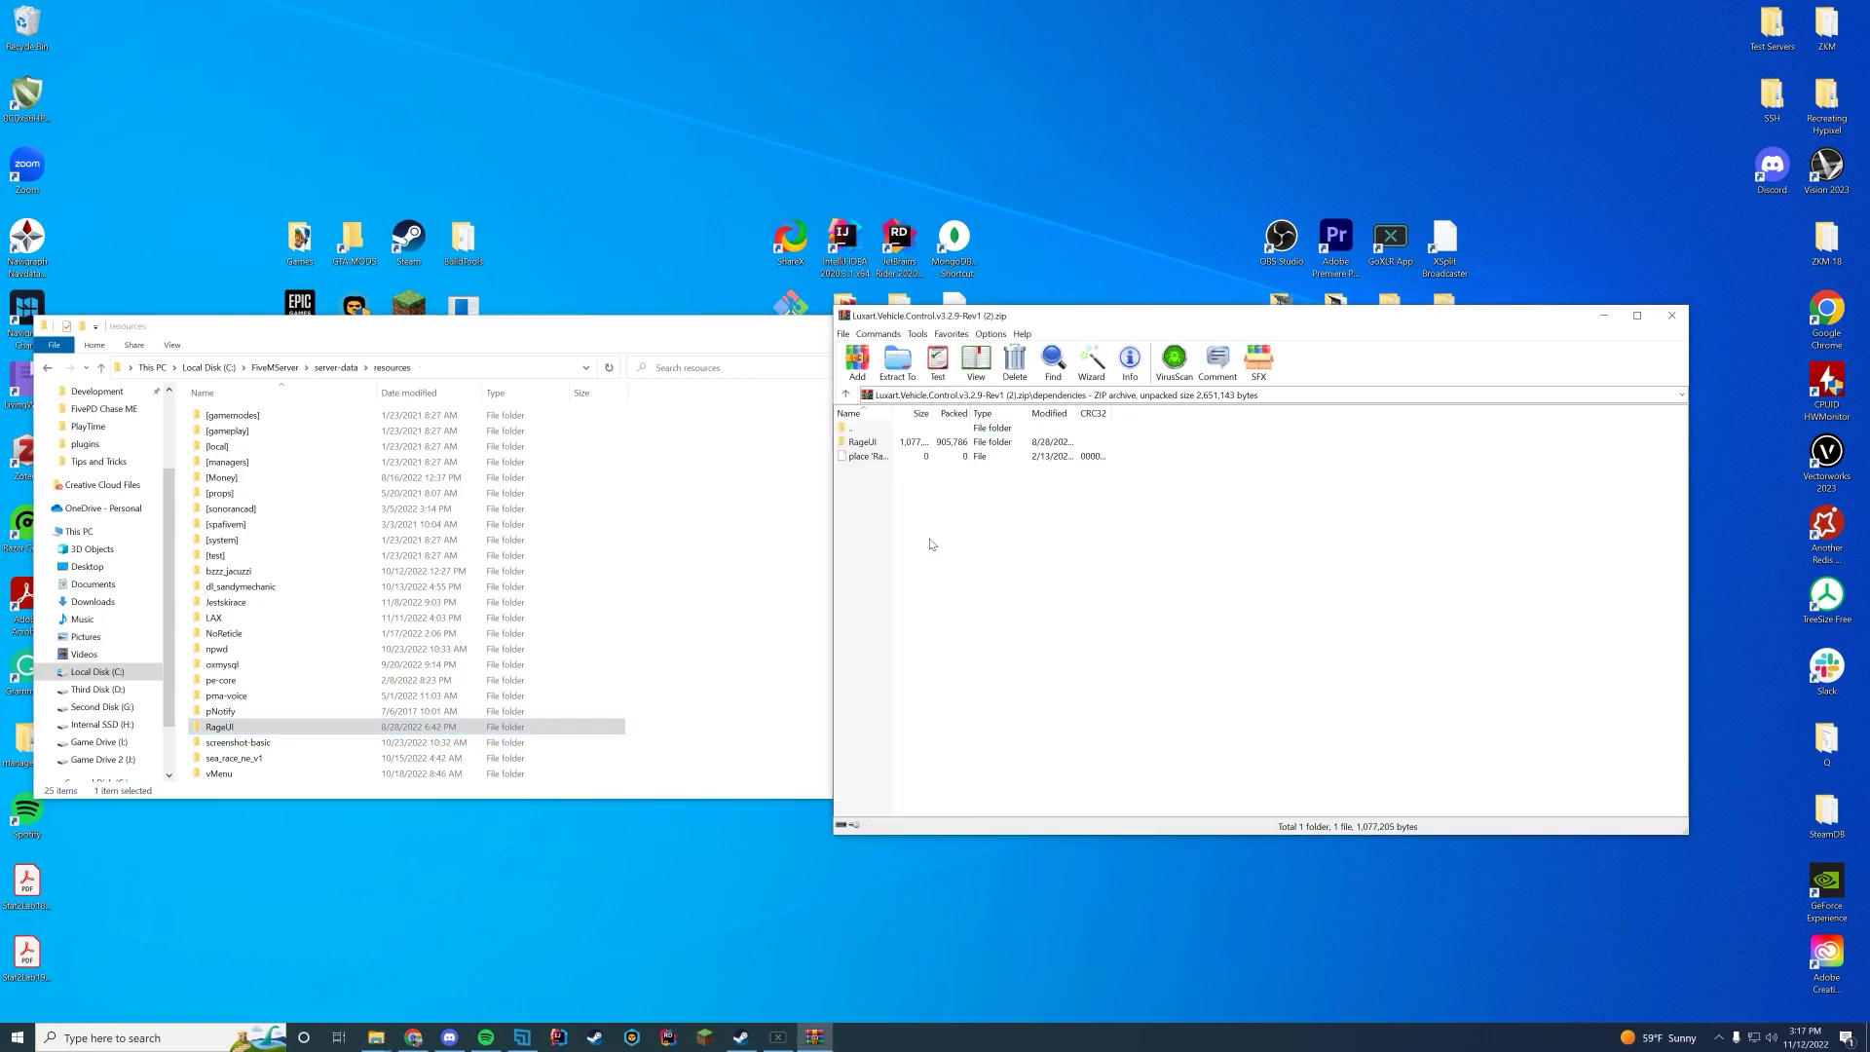
{"action": "double_click", "coordinate": [870, 431]}
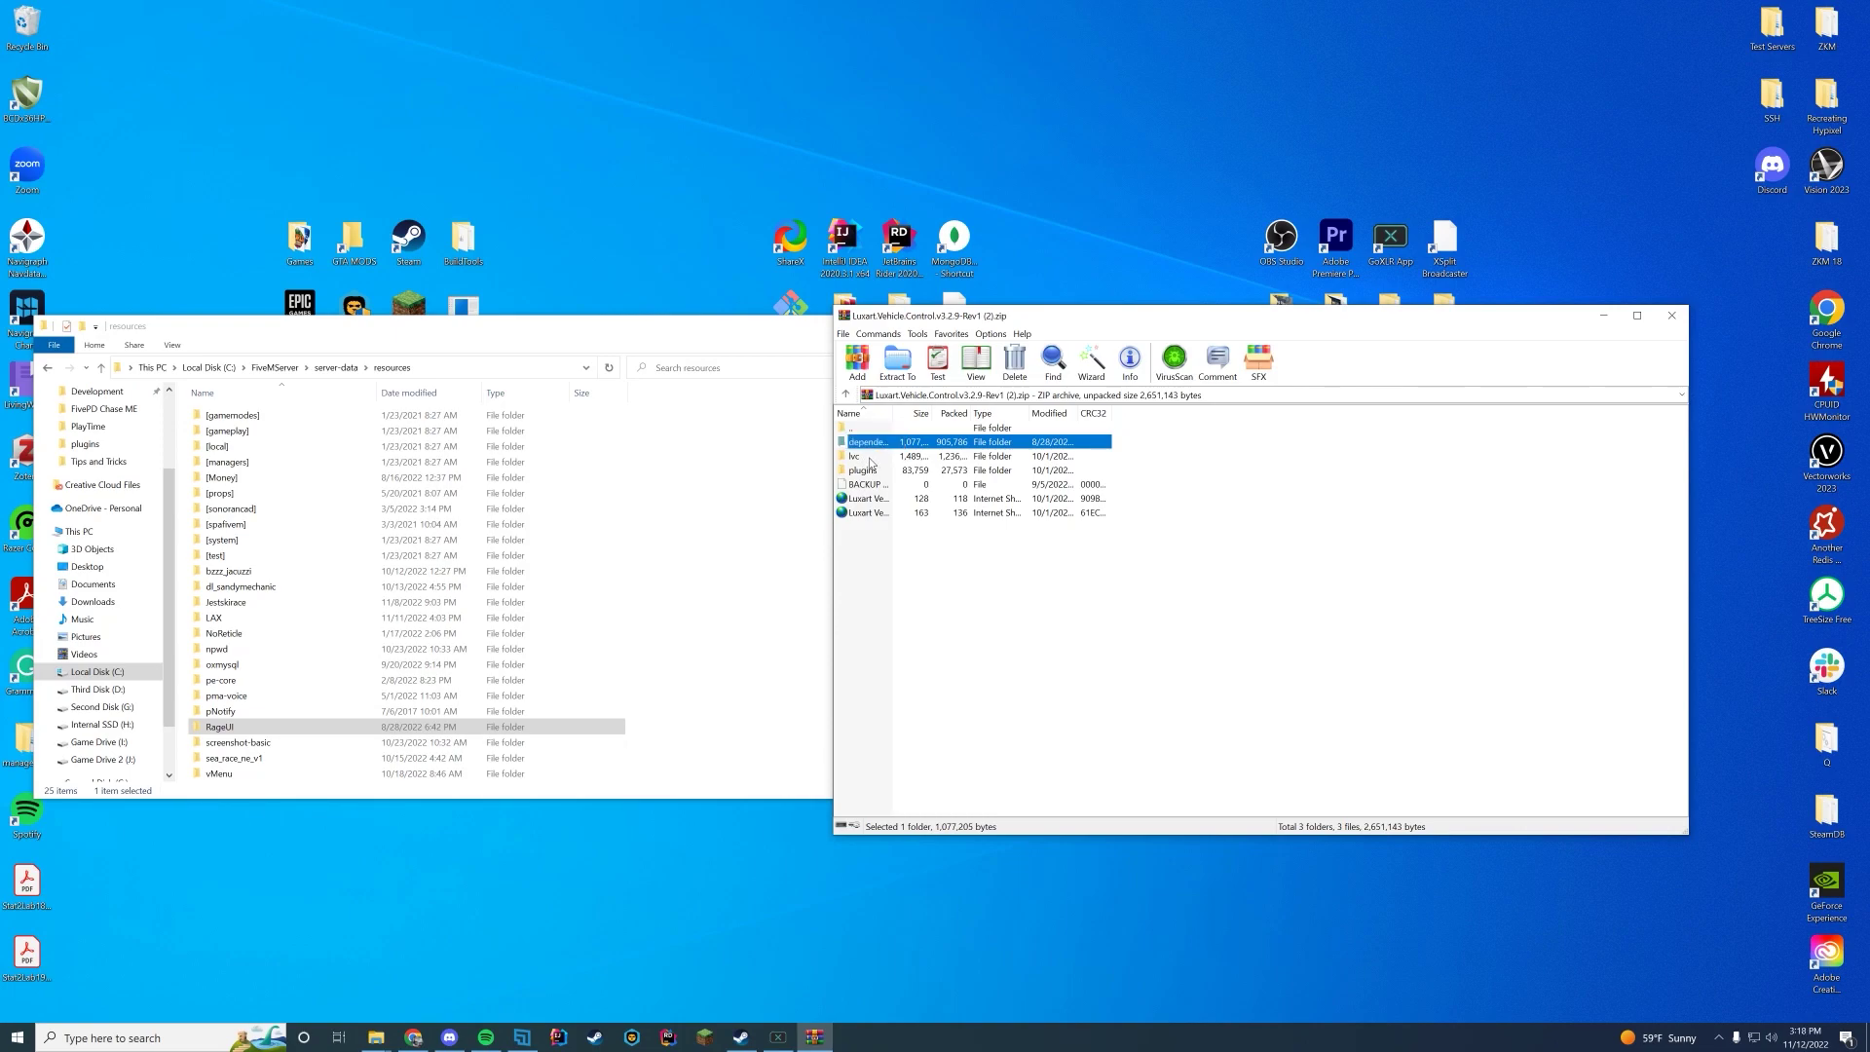
{"action": "left_click_drag", "start_coordinate": [872, 463], "coordinate": [795, 509]}
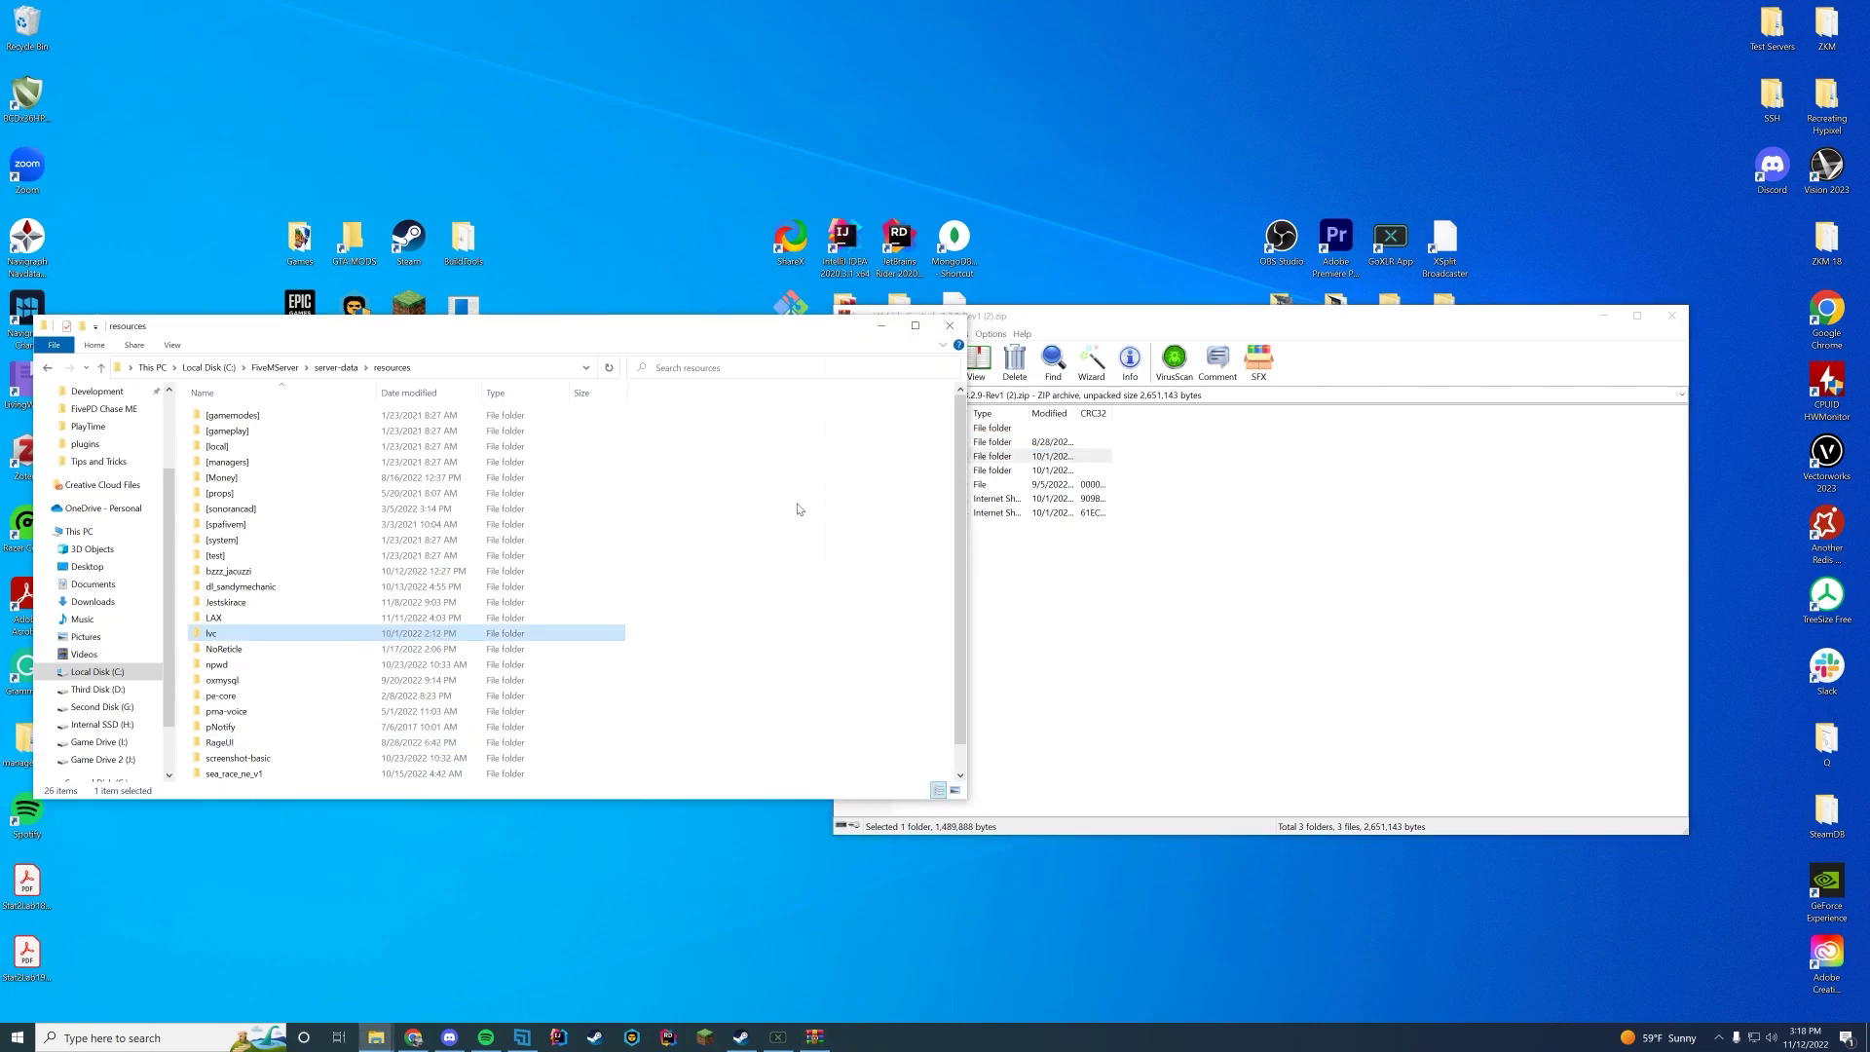
Examine the optional plugins in the archive and the PLUGINS folder inside the extracted lvc resource, and close the archive.
{"action": "left_click", "coordinate": [1166, 564]}
{"action": "double_click", "coordinate": [864, 472]}
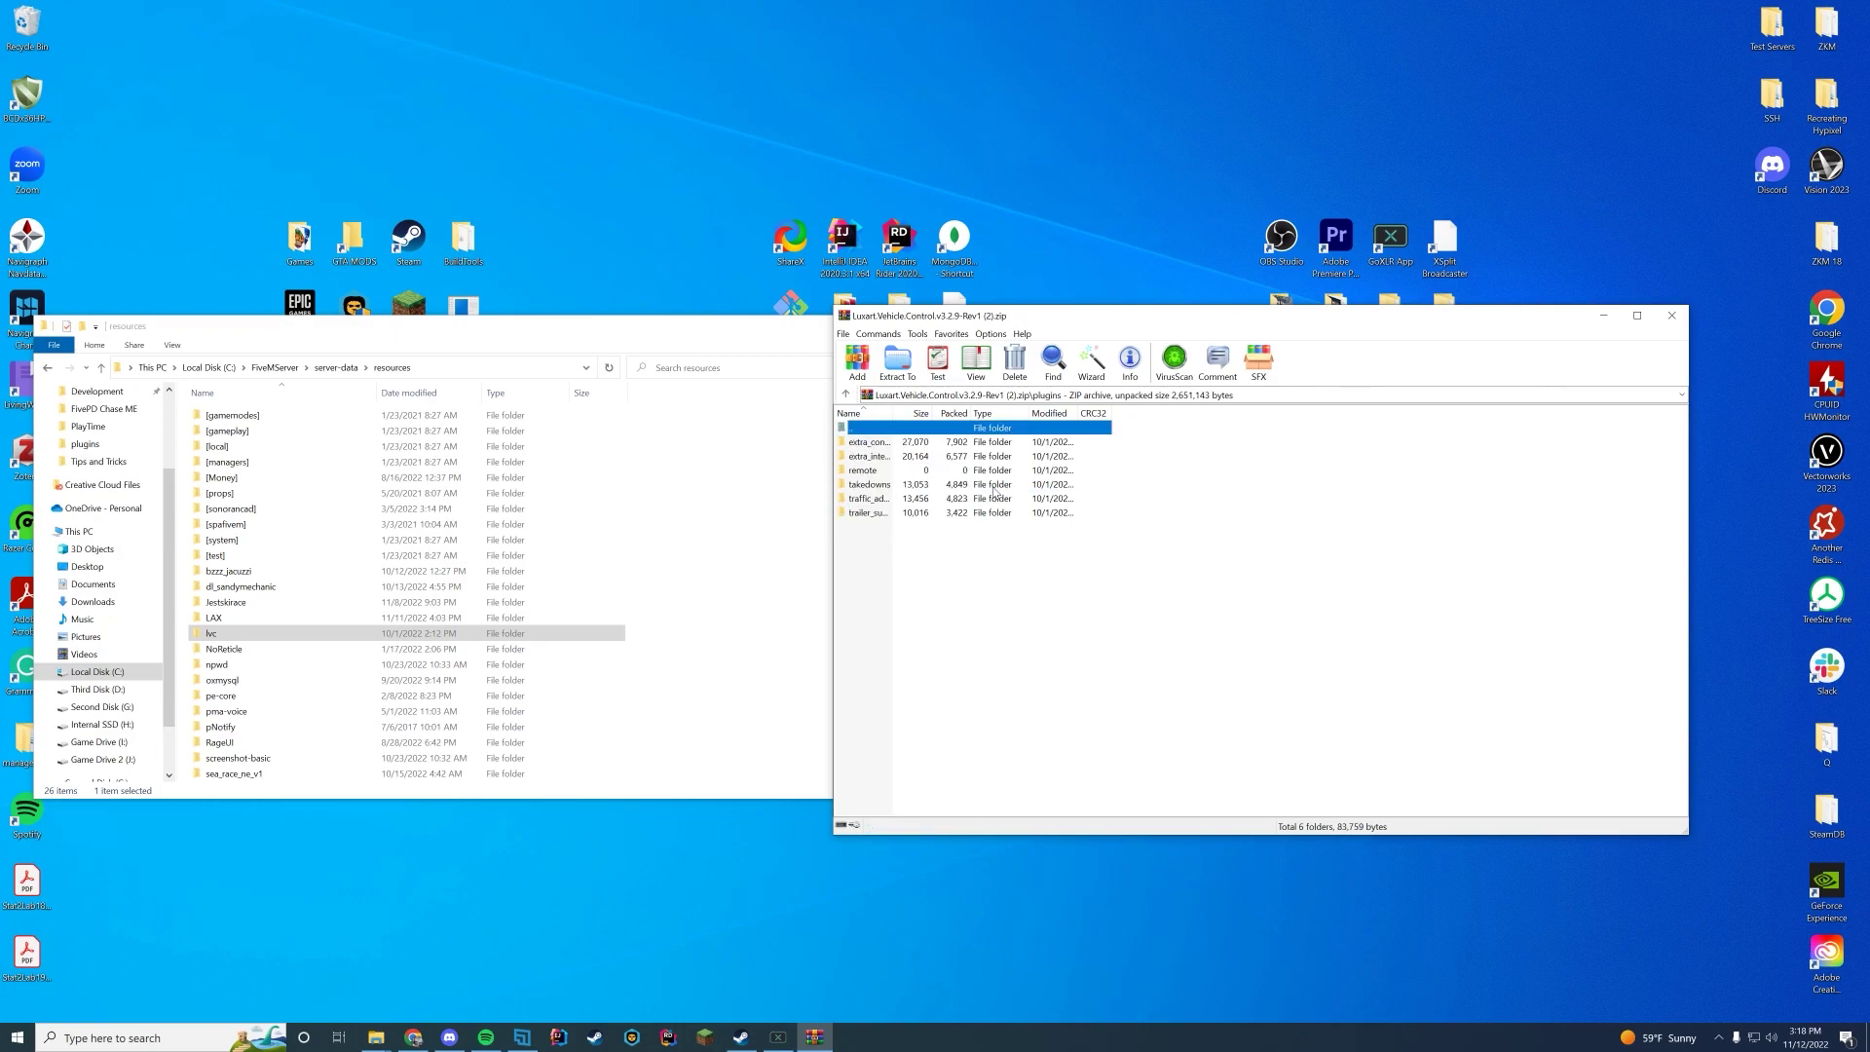
{"action": "left_click_drag", "start_coordinate": [998, 543], "coordinate": [930, 440]}
{"action": "left_click", "coordinate": [979, 564]}
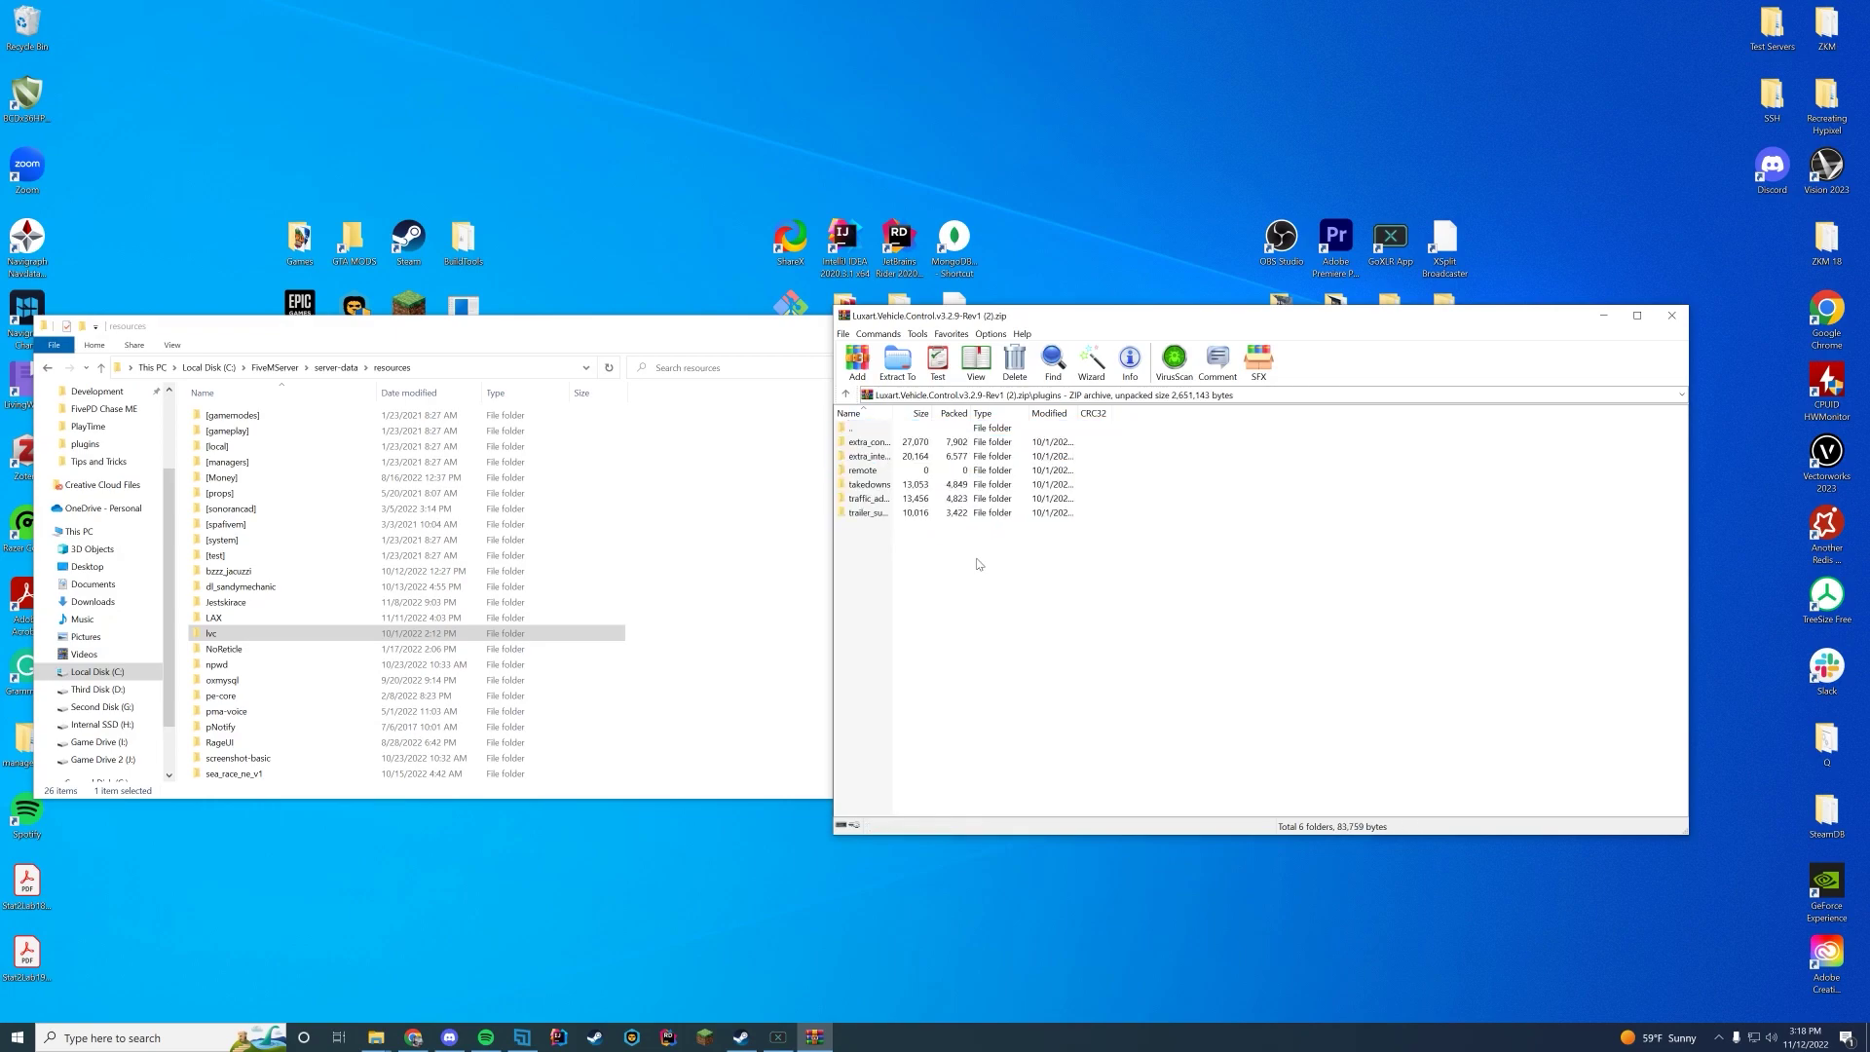
{"action": "double_click", "coordinate": [244, 633]}
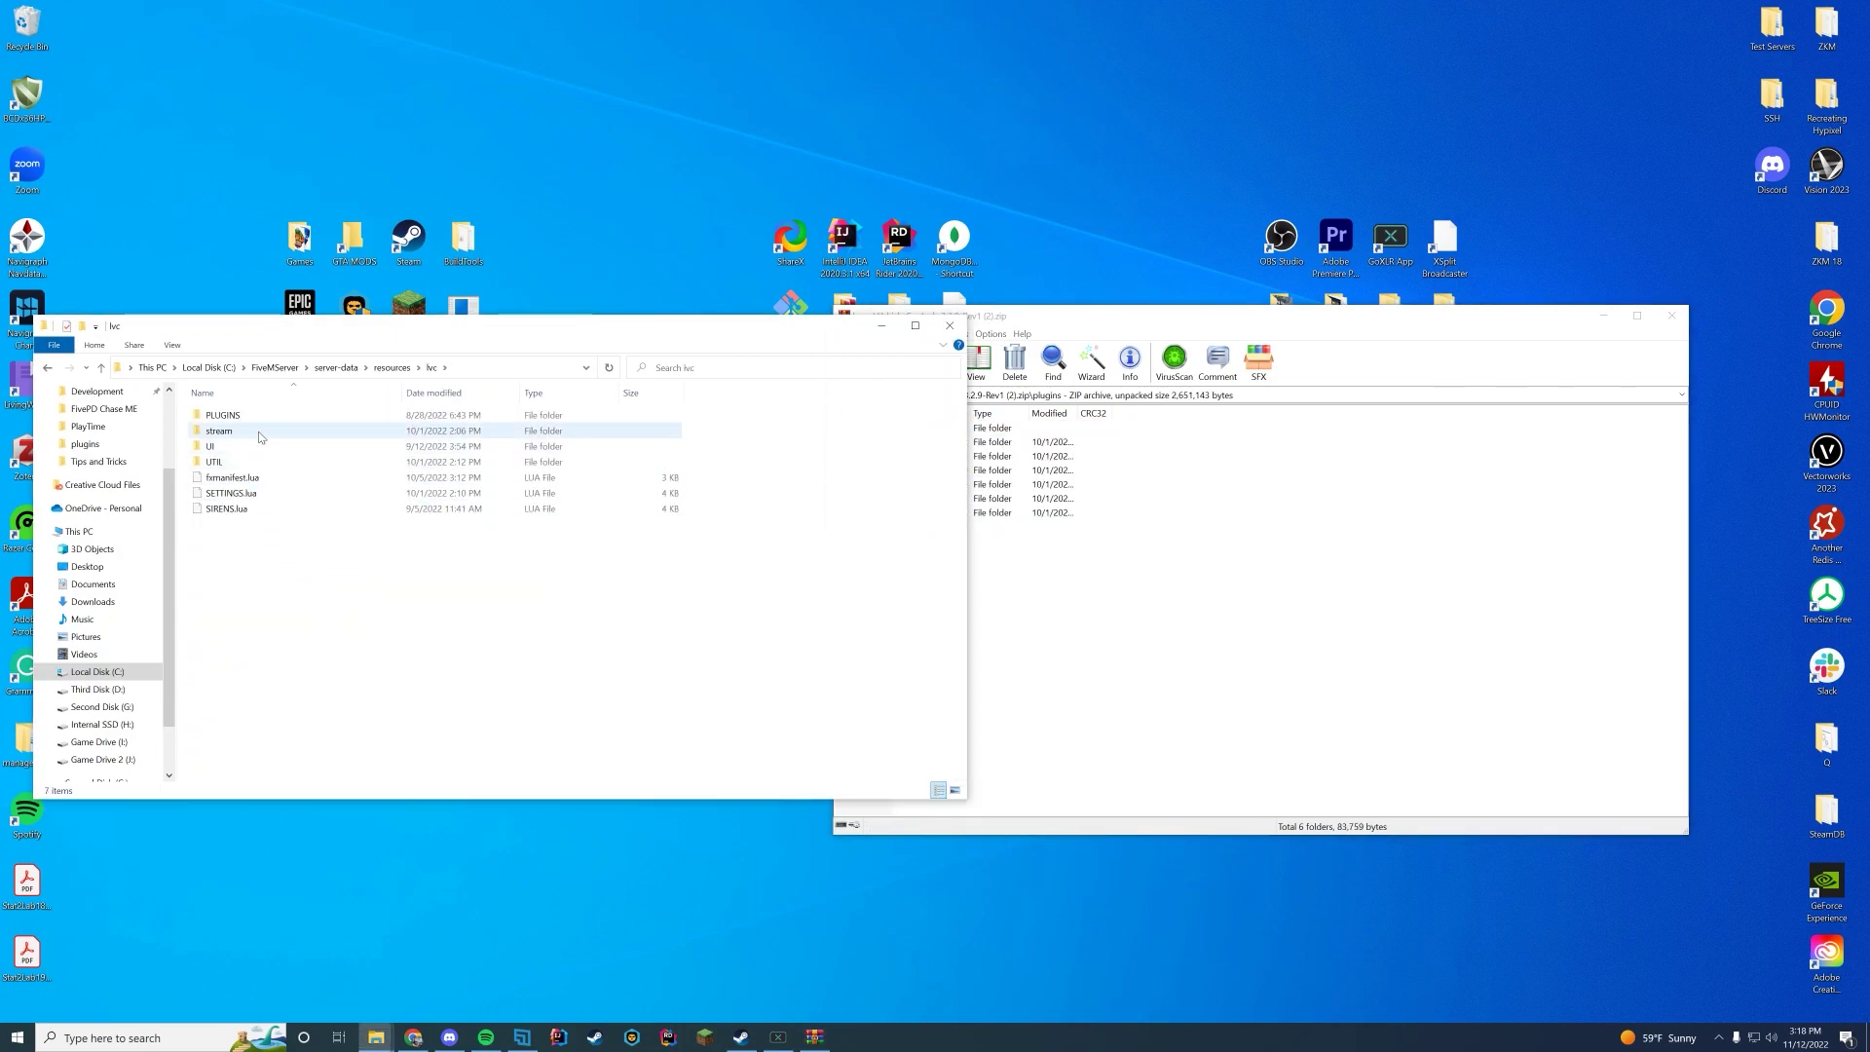
{"action": "double_click", "coordinate": [293, 417]}
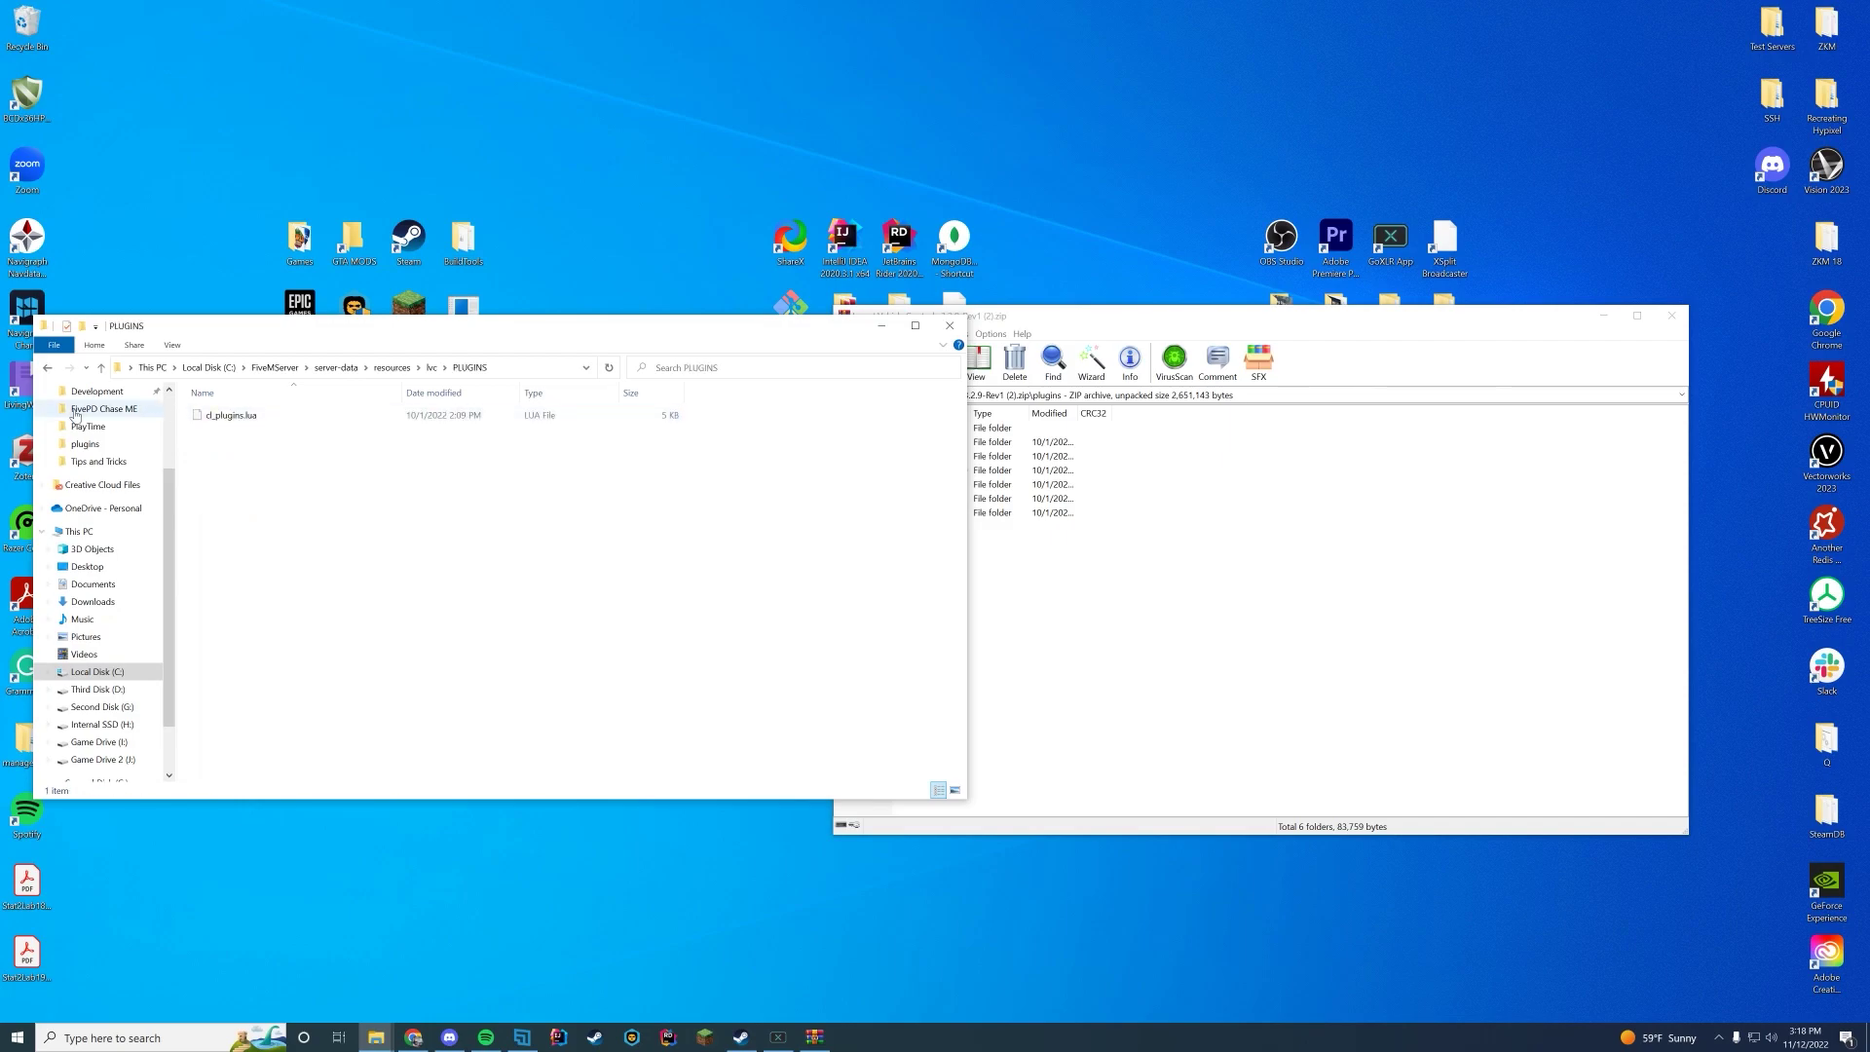
{"action": "left_click", "coordinate": [47, 368]}
{"action": "left_click", "coordinate": [1167, 633]}
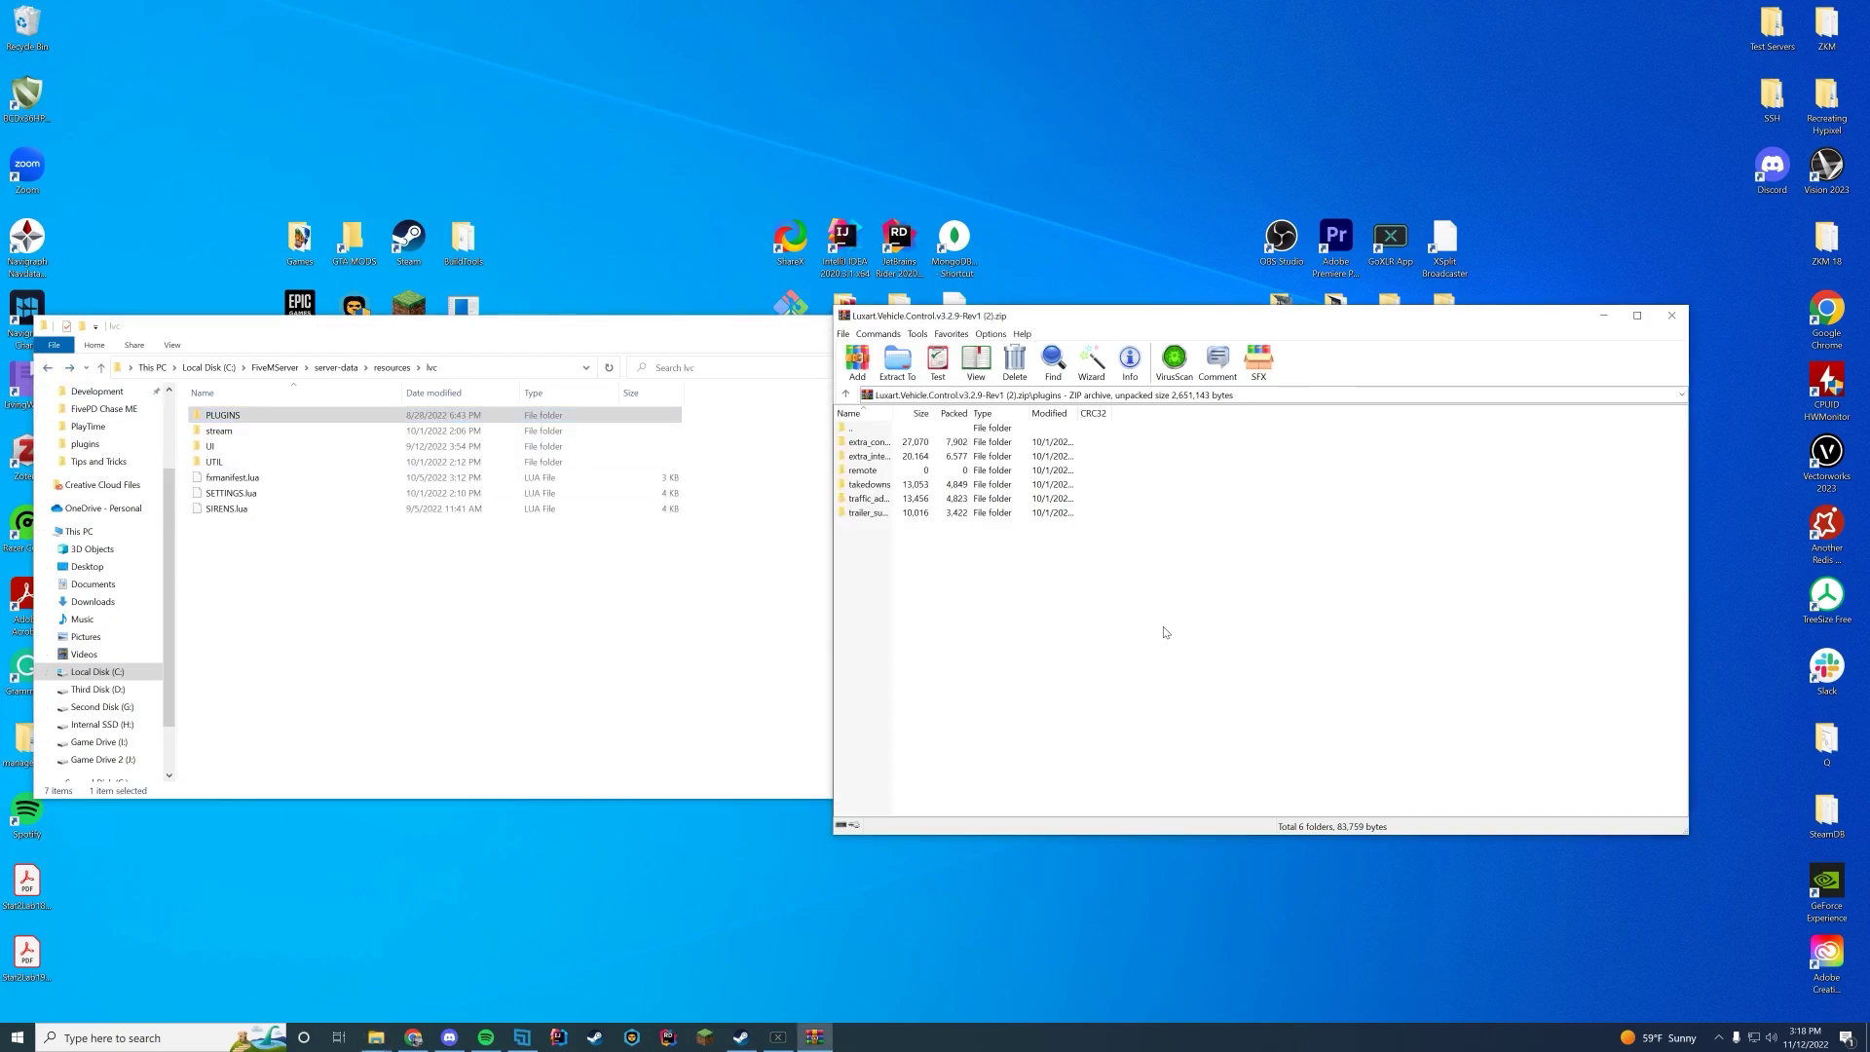
{"action": "left_click_drag", "start_coordinate": [1002, 616], "coordinate": [848, 434]}
{"action": "double_click", "coordinate": [912, 498]}
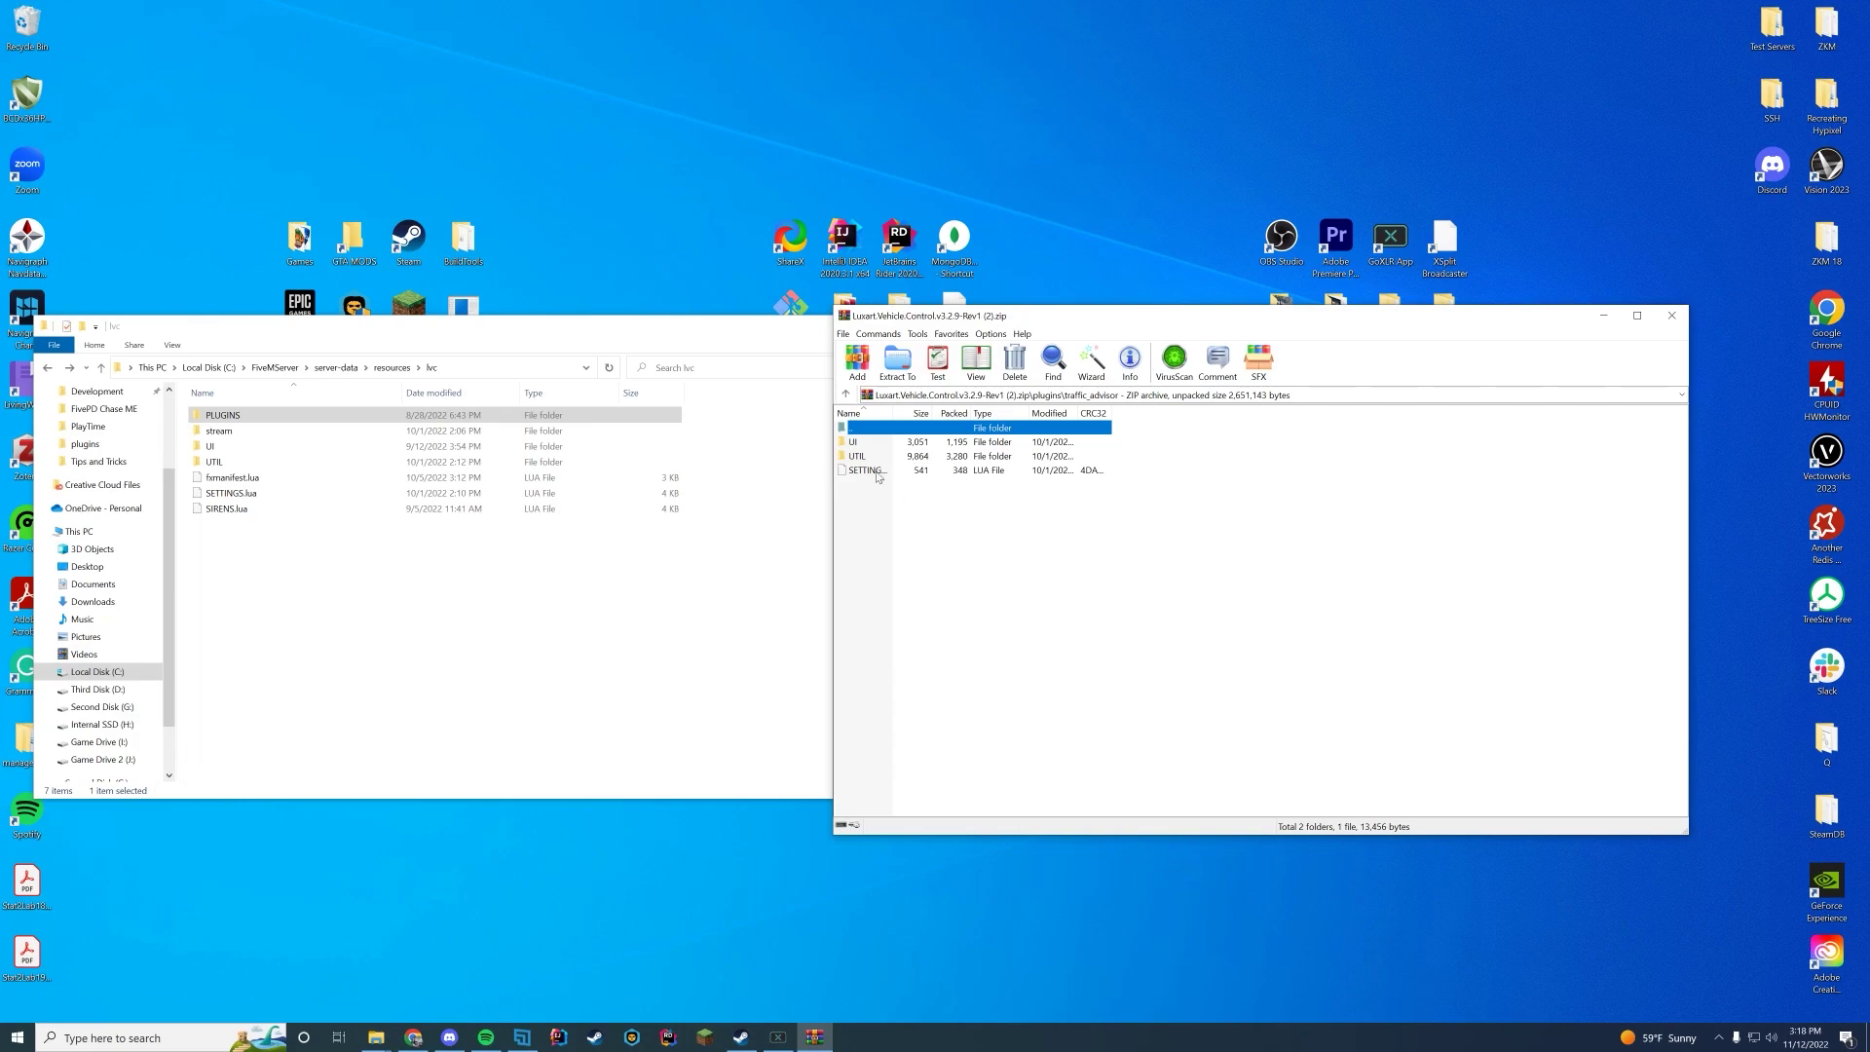
{"action": "left_click", "coordinate": [1672, 315]}
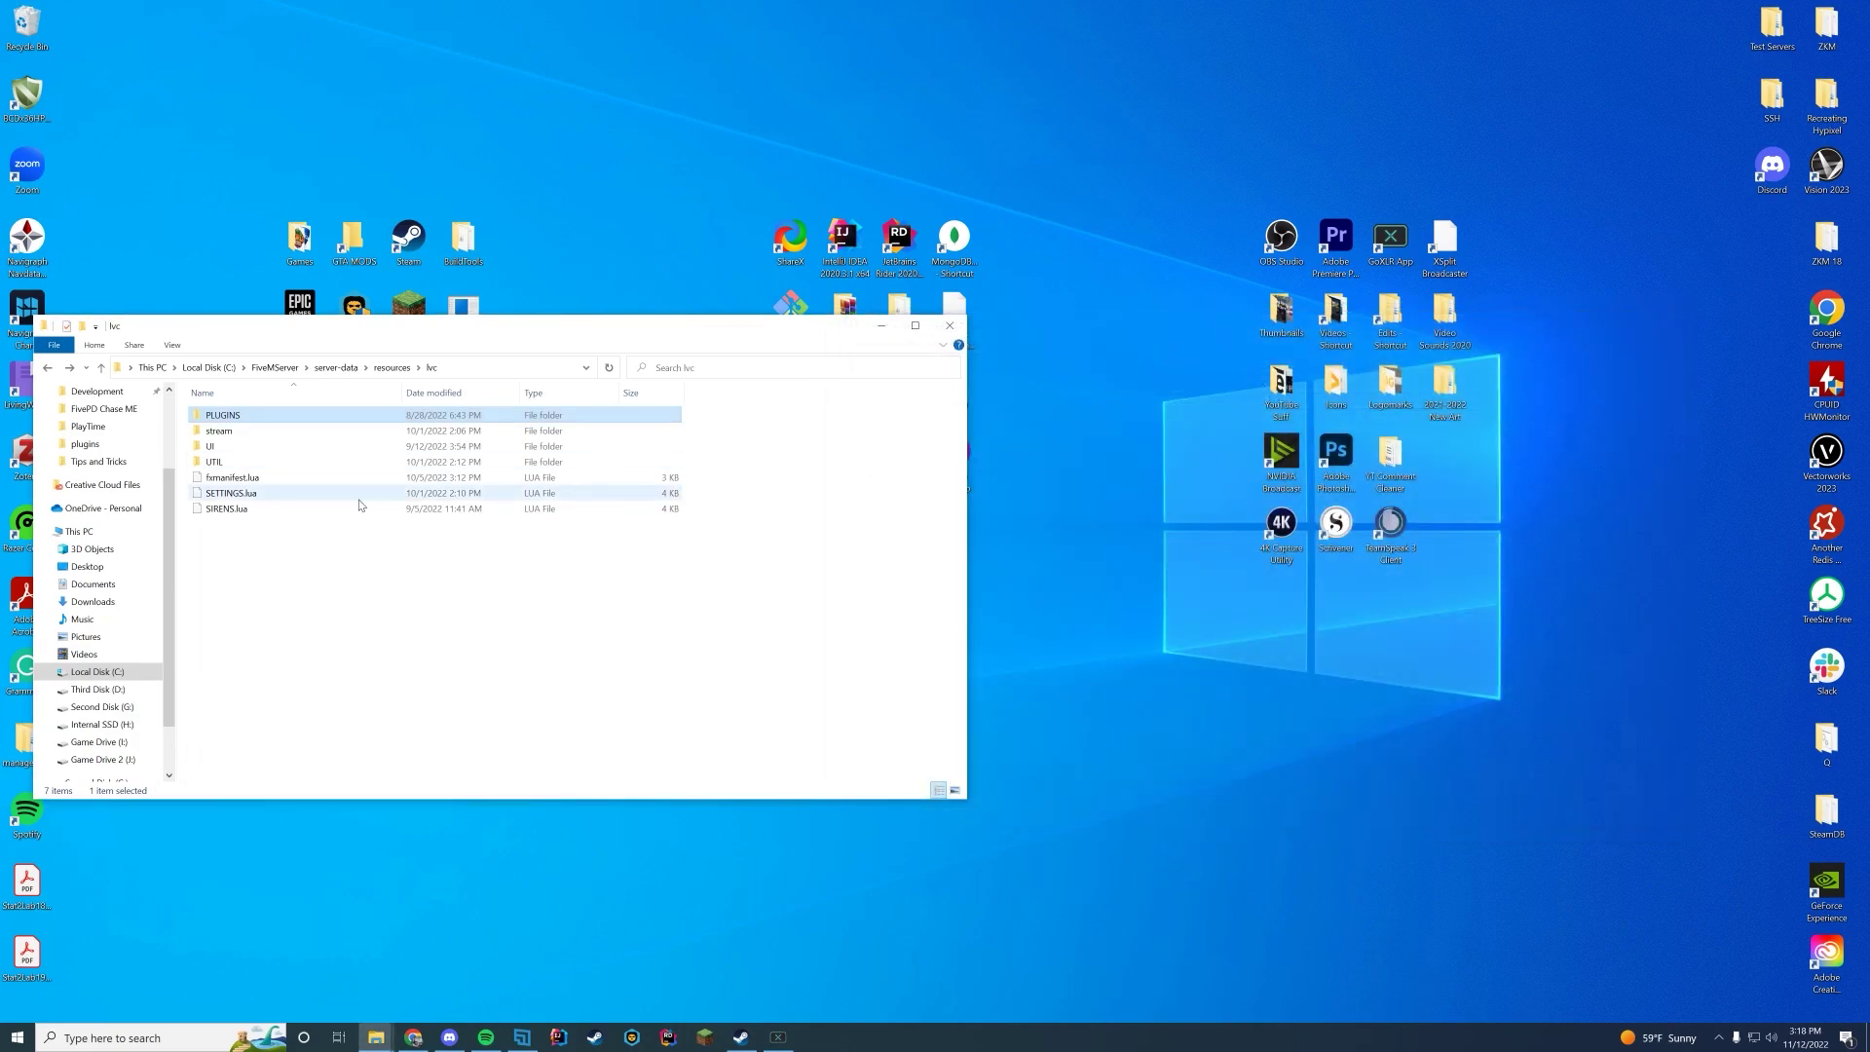
Open the lvc resource's SETTINGS.lua in Notepad++, set community_id to 'BGHDYT' and save the file.
{"action": "right_click", "coordinate": [244, 493]}
{"action": "left_click", "coordinate": [341, 565]}
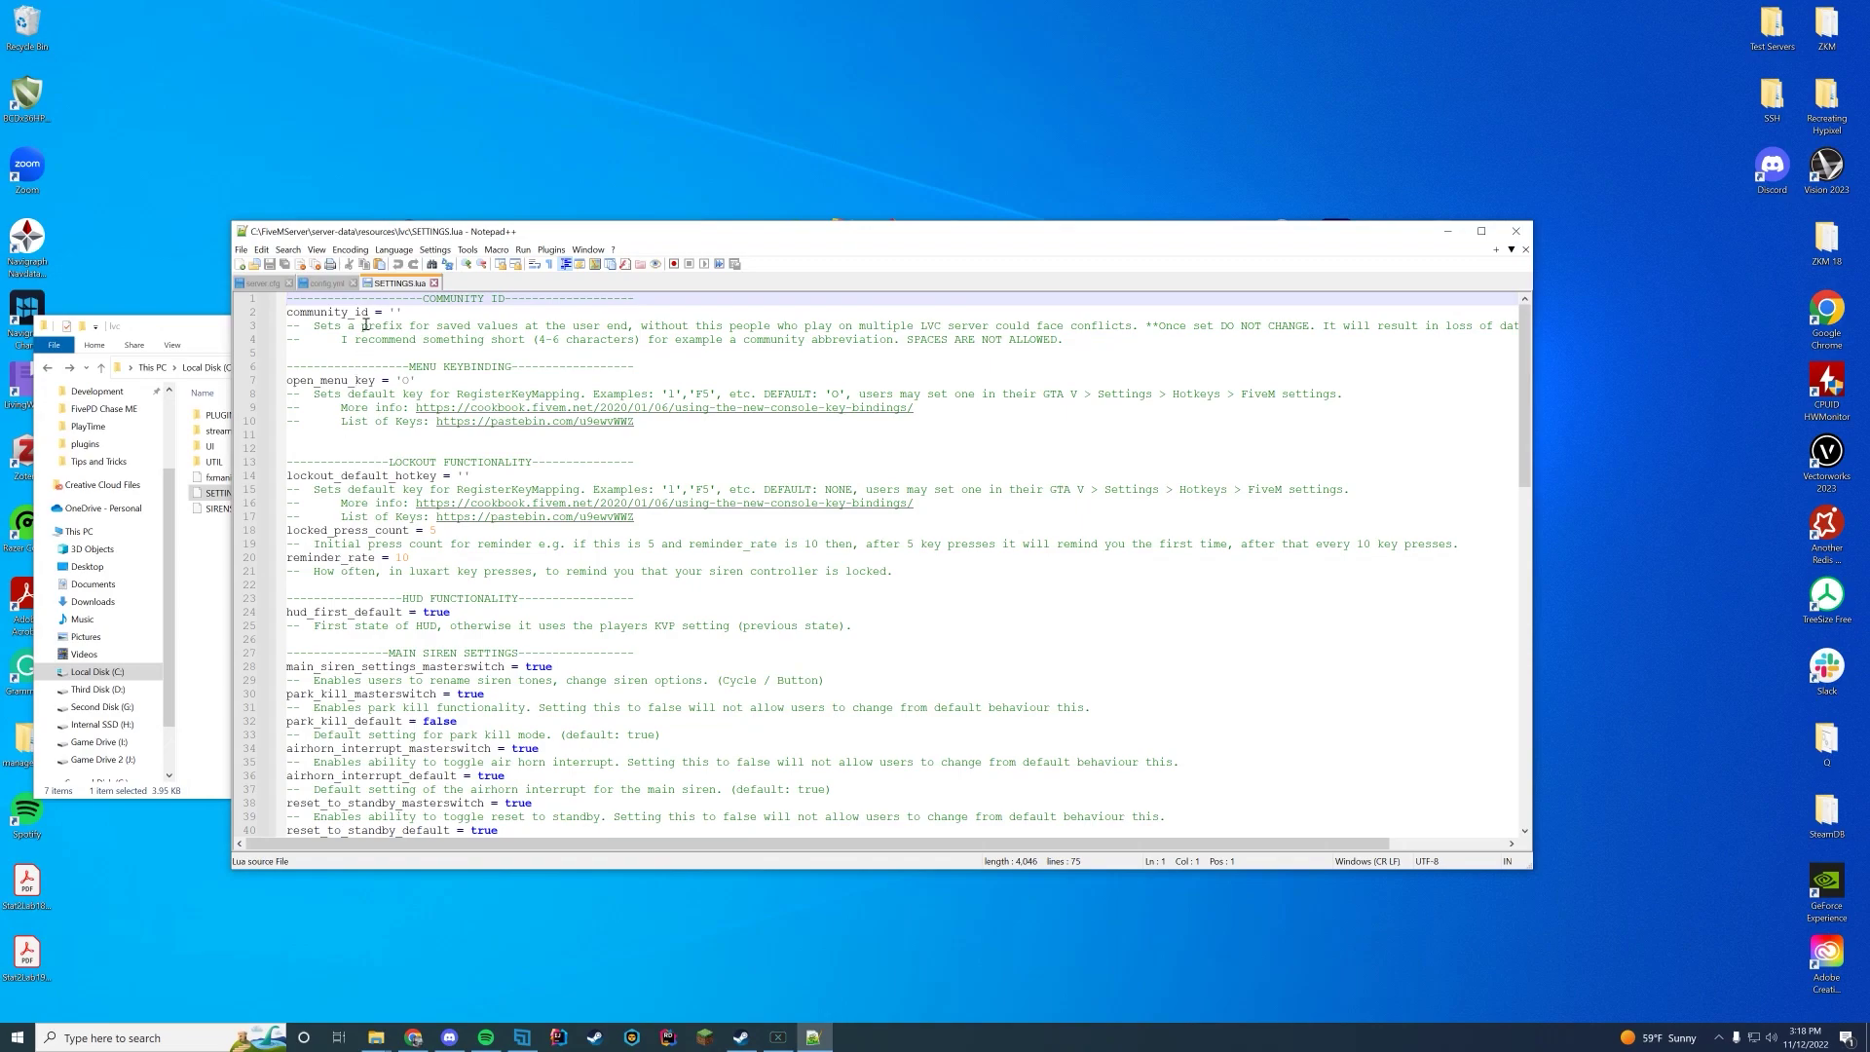
{"action": "left_click", "coordinate": [394, 312]}
{"action": "type", "text": "BGHDYT"}
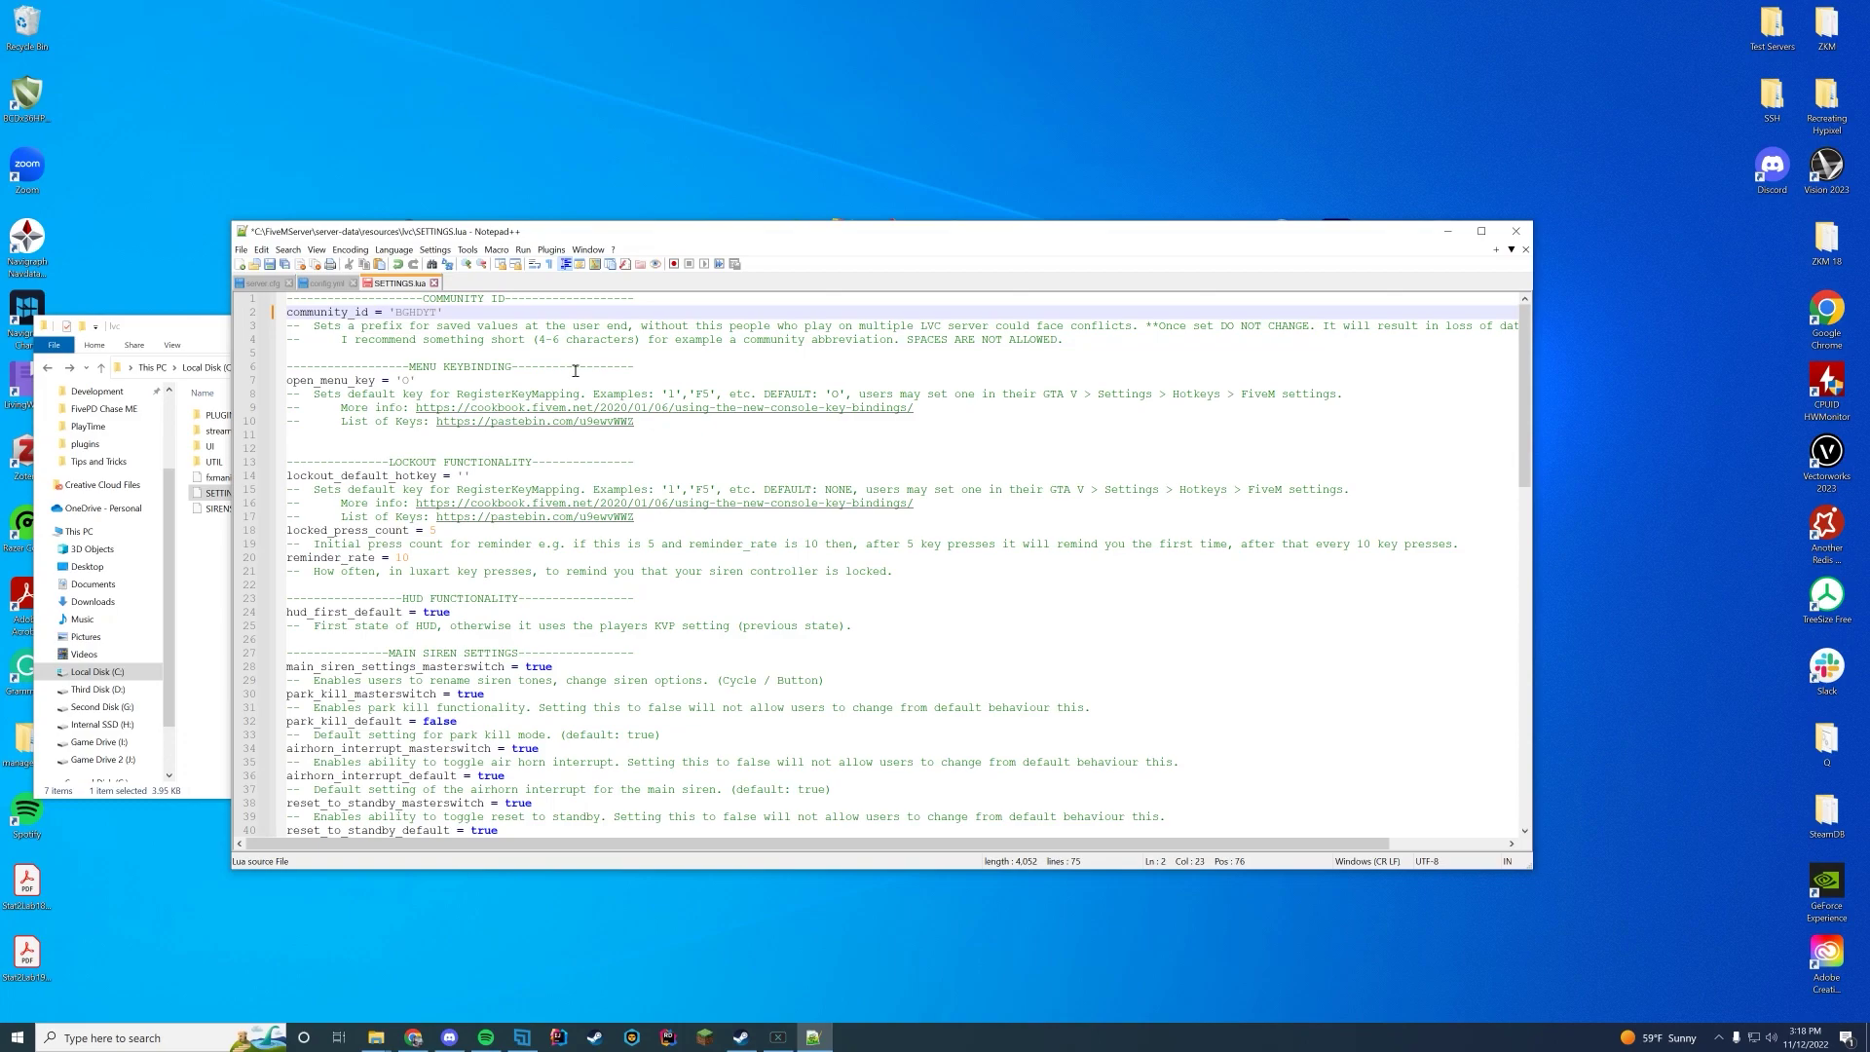
{"action": "left_click", "coordinate": [611, 350]}
{"action": "key", "text": "ctrl+s"}
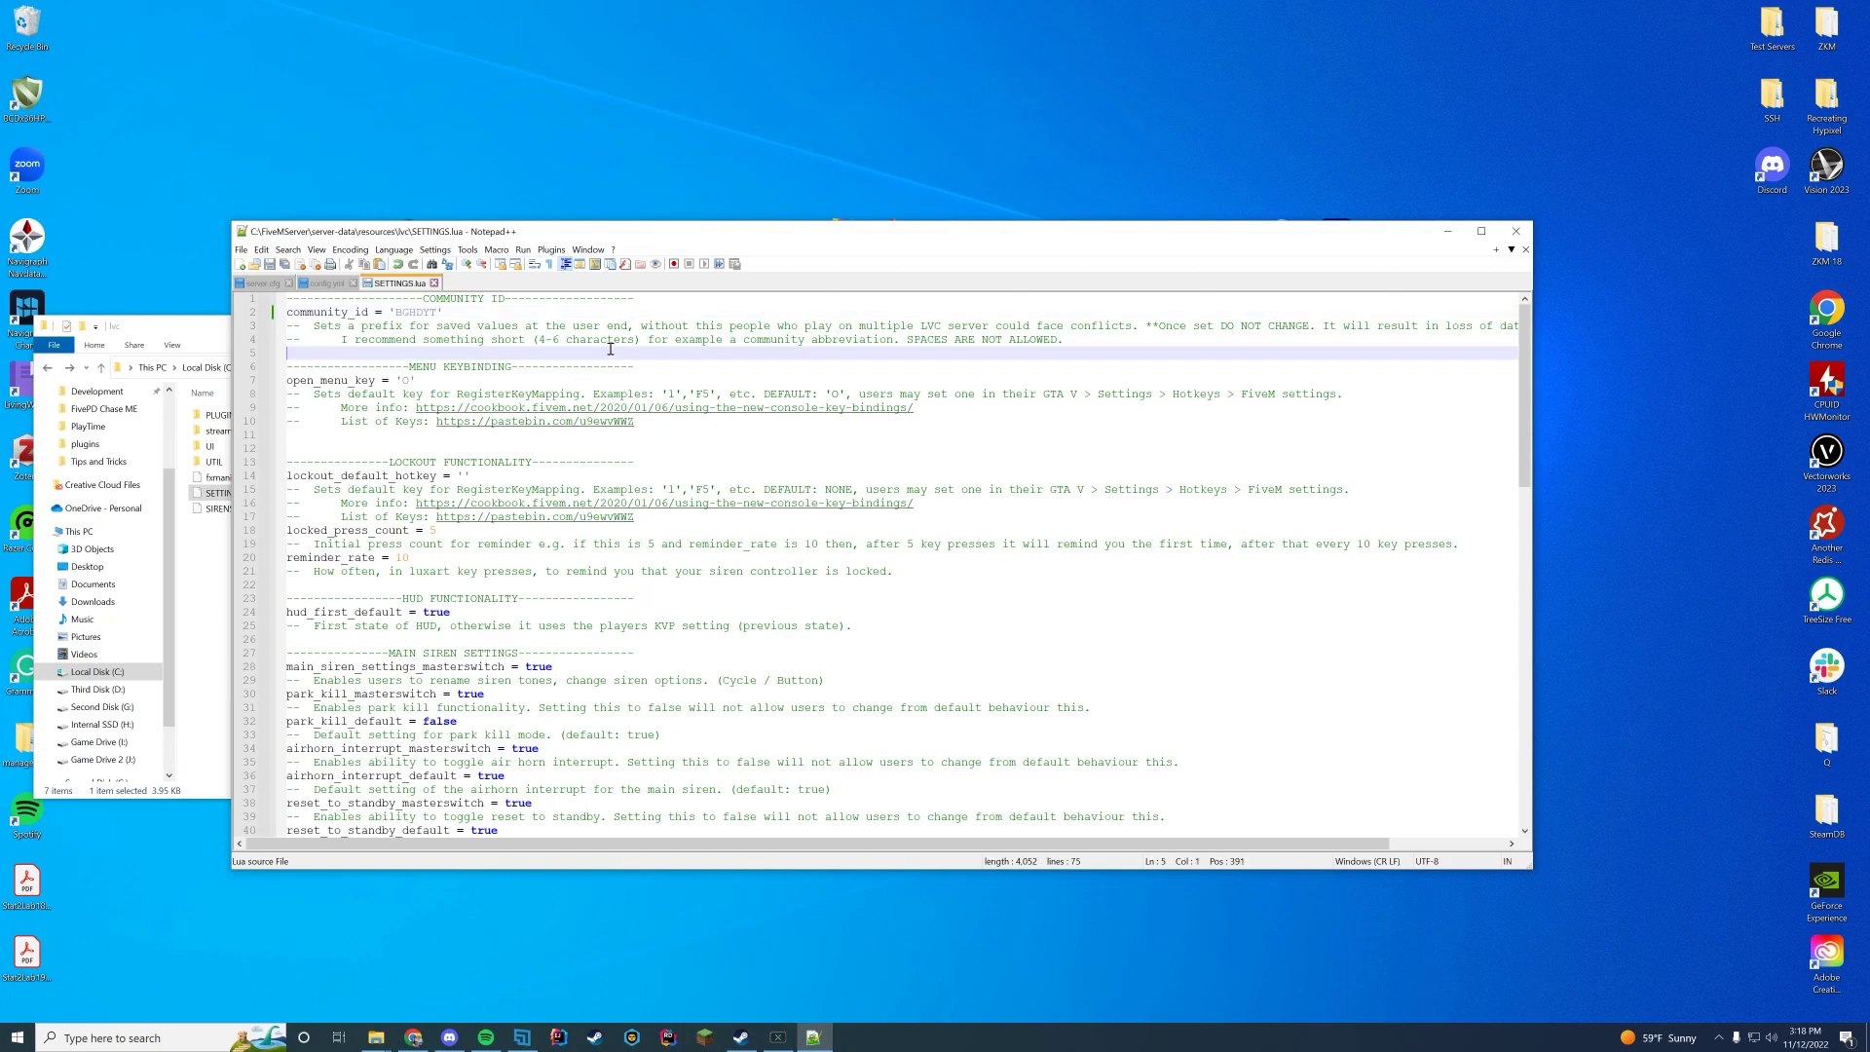
Review the remaining options in SETTINGS.lua, from menu keybinding through siren settings to plug-in support, and close the editor.
{"action": "left_click", "coordinate": [965, 421]}
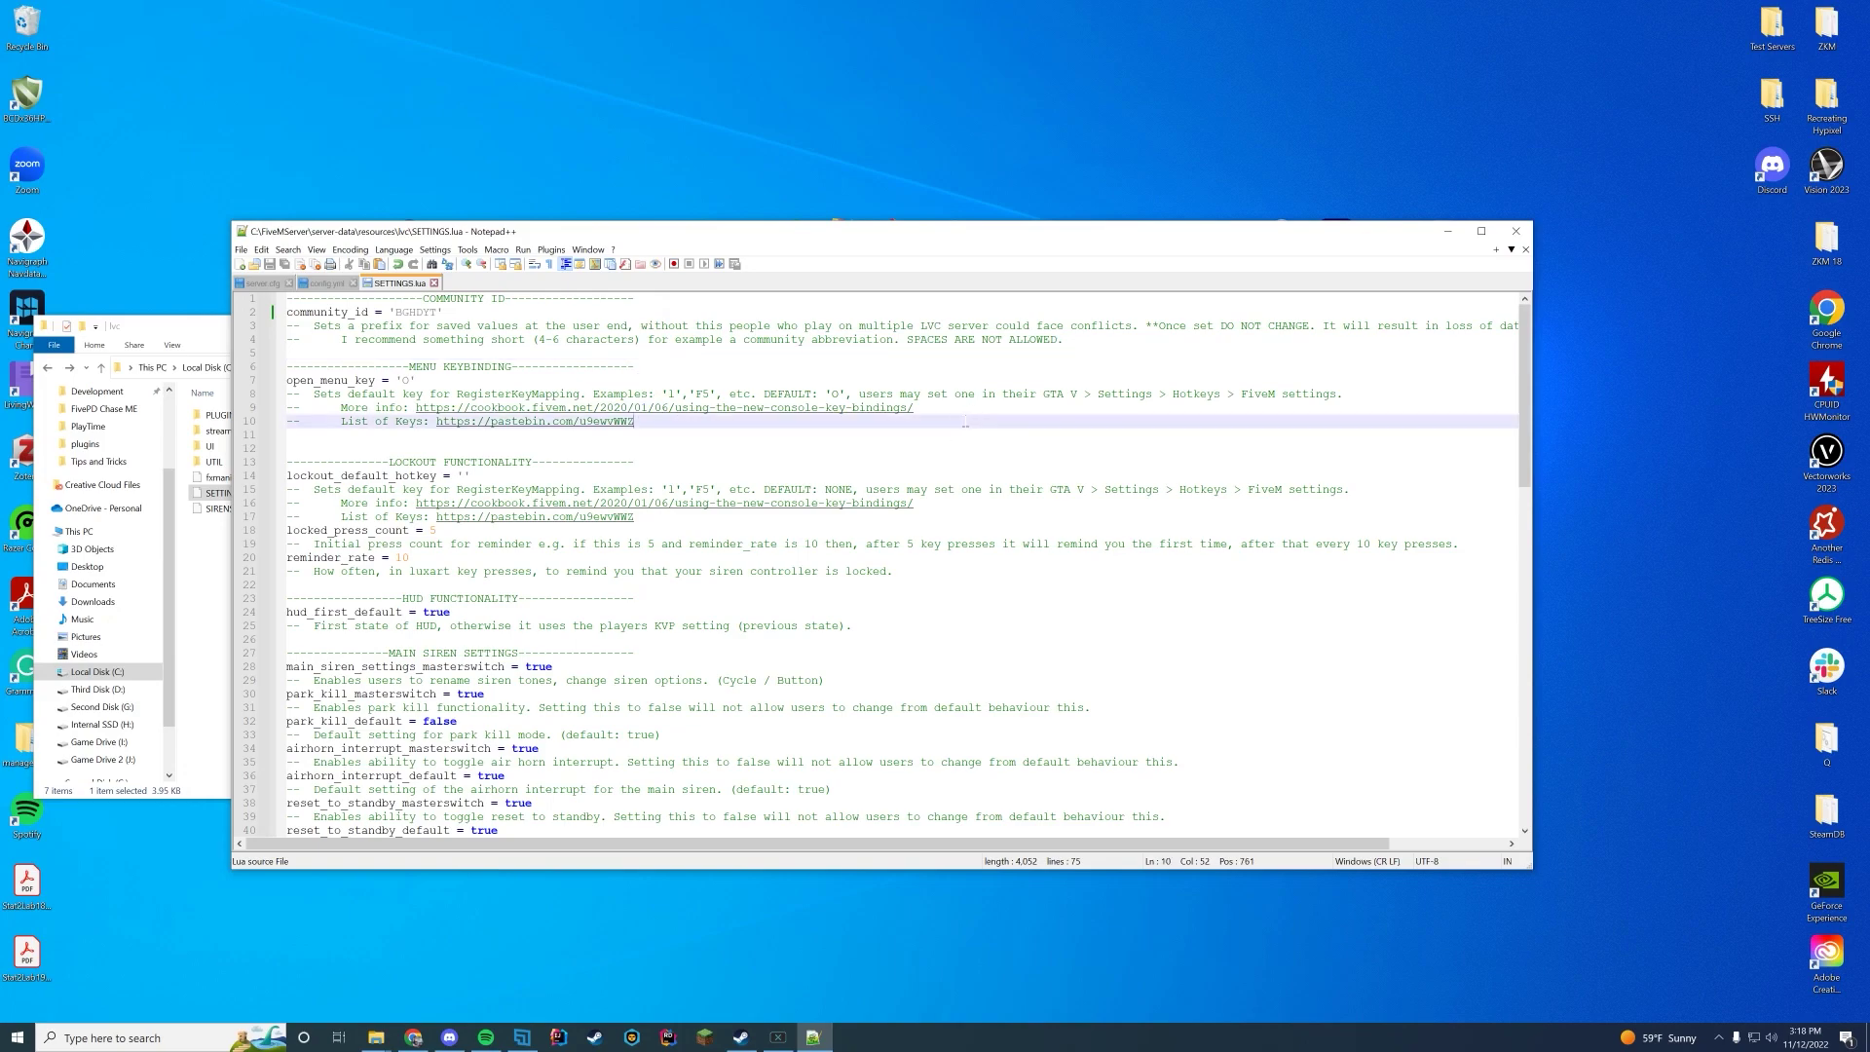
{"action": "left_click", "coordinate": [915, 411]}
{"action": "scroll", "coordinate": [920, 550], "scroll_direction": "down", "scroll_amount": 4}
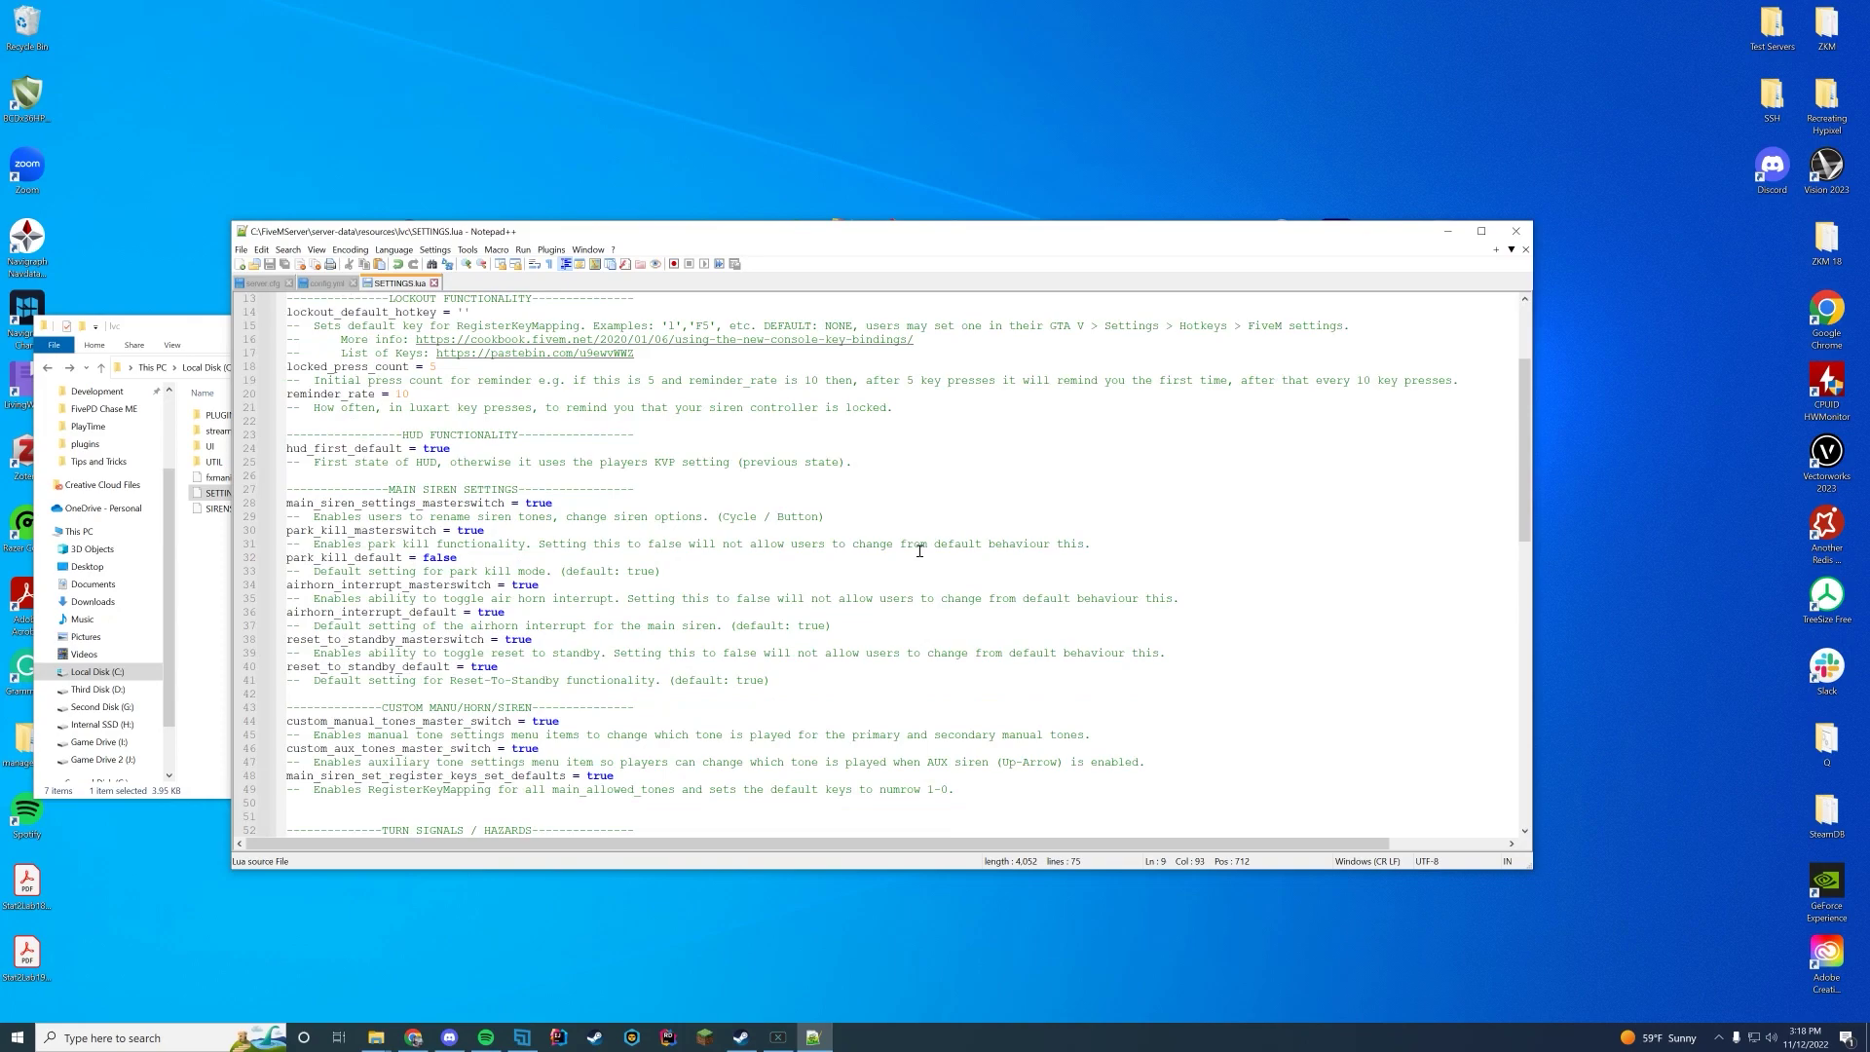
{"action": "scroll", "coordinate": [919, 550], "scroll_direction": "down", "scroll_amount": 2}
{"action": "left_click", "coordinate": [919, 550]}
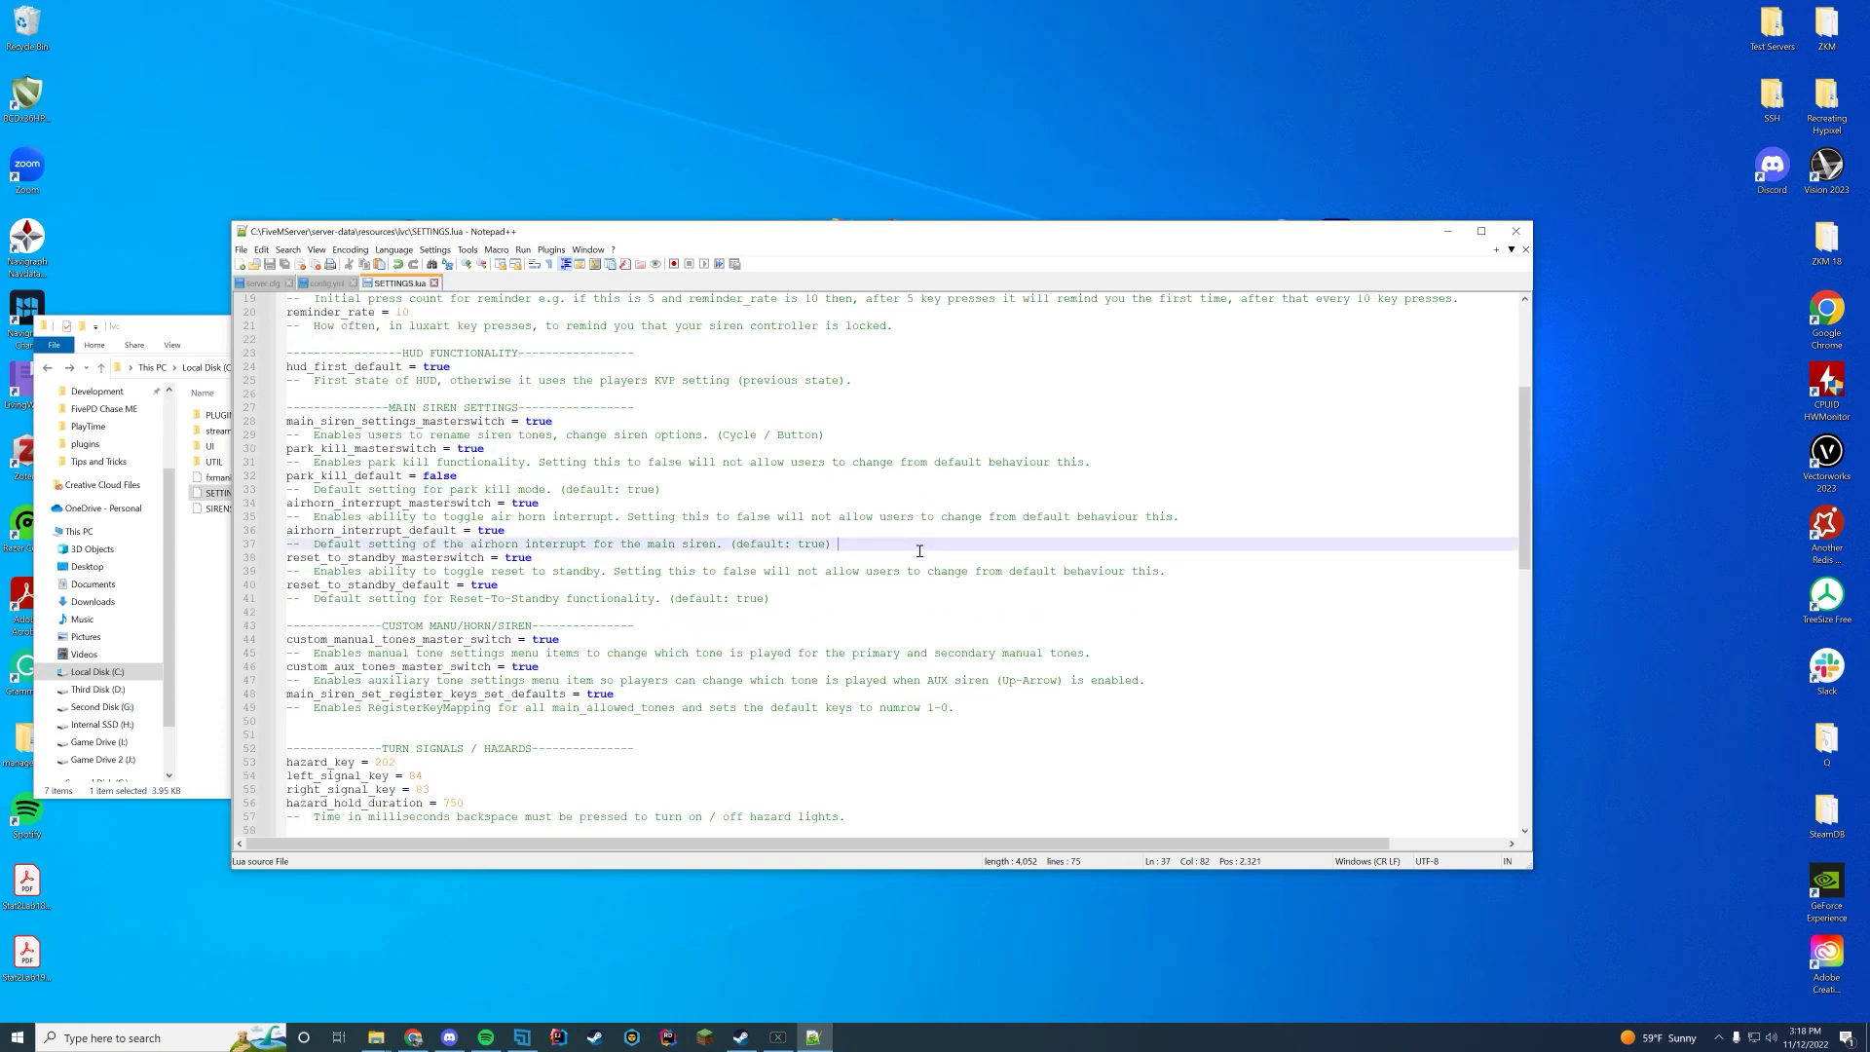
{"action": "scroll", "coordinate": [920, 551], "scroll_direction": "down", "scroll_amount": 8}
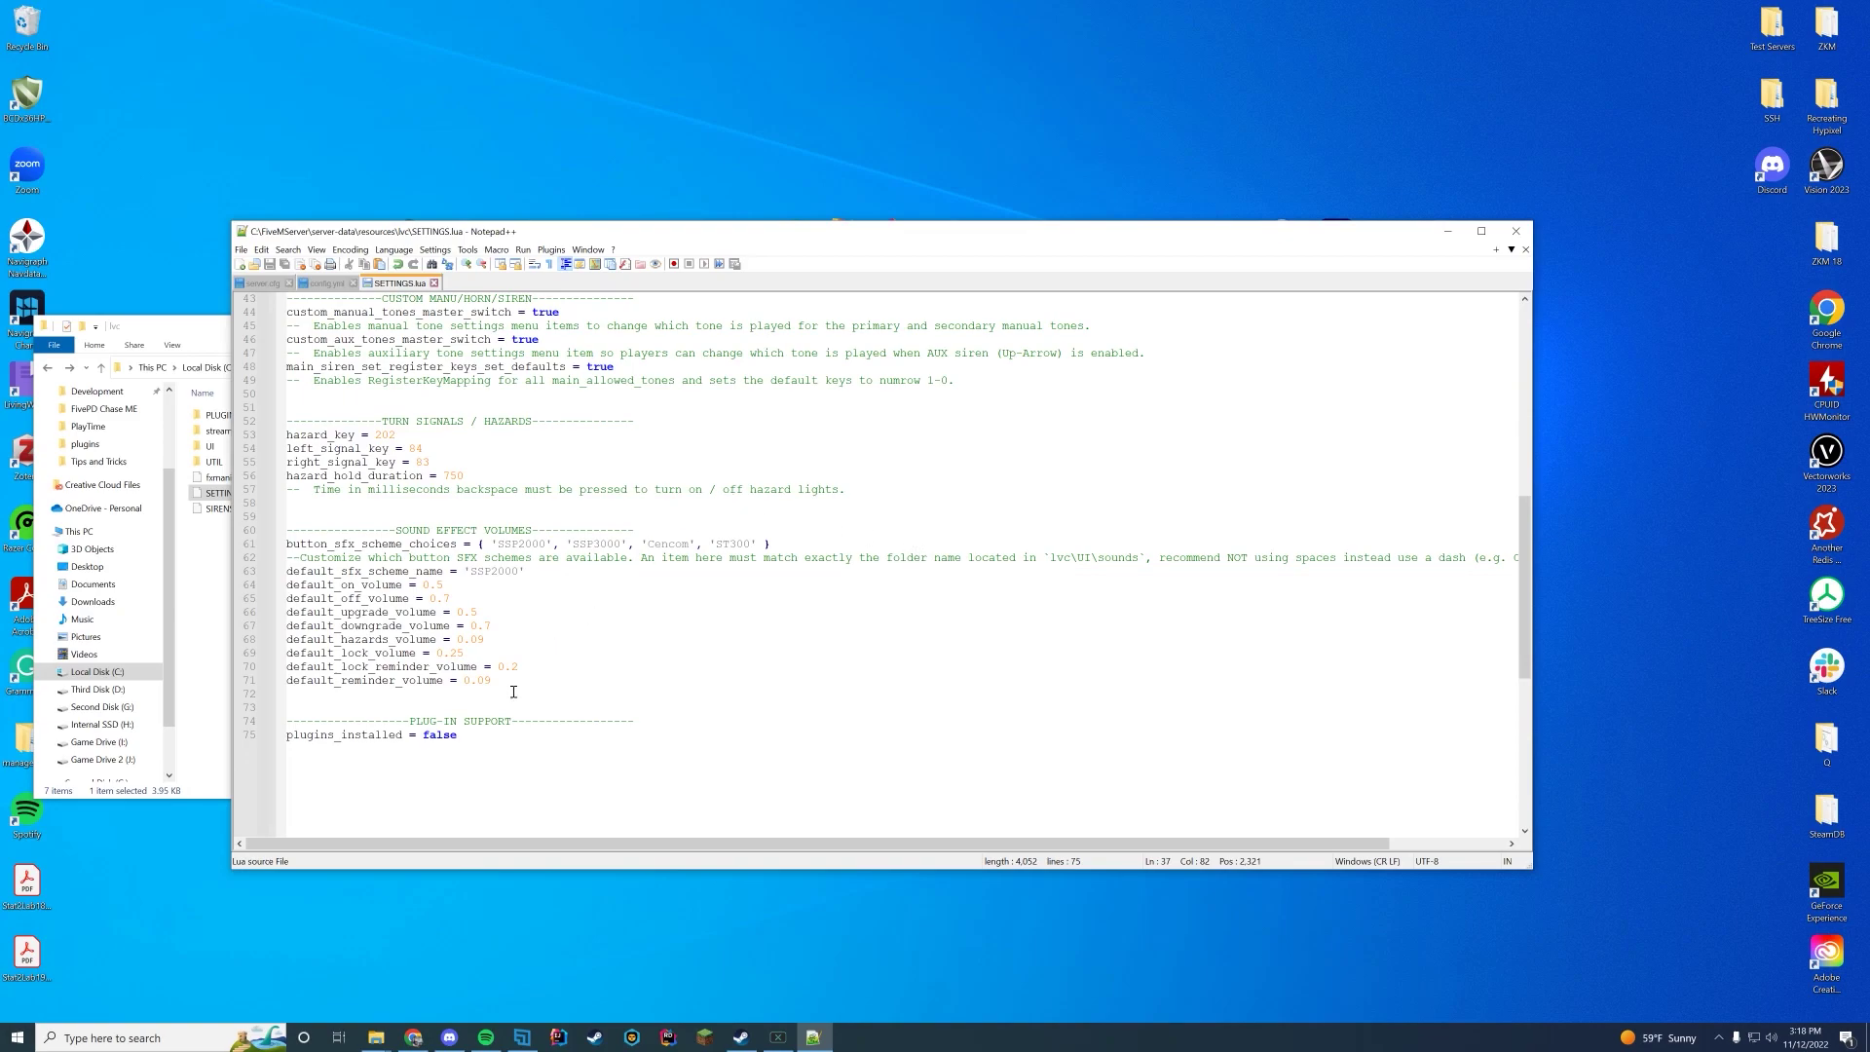
{"action": "double_click", "coordinate": [447, 737]}
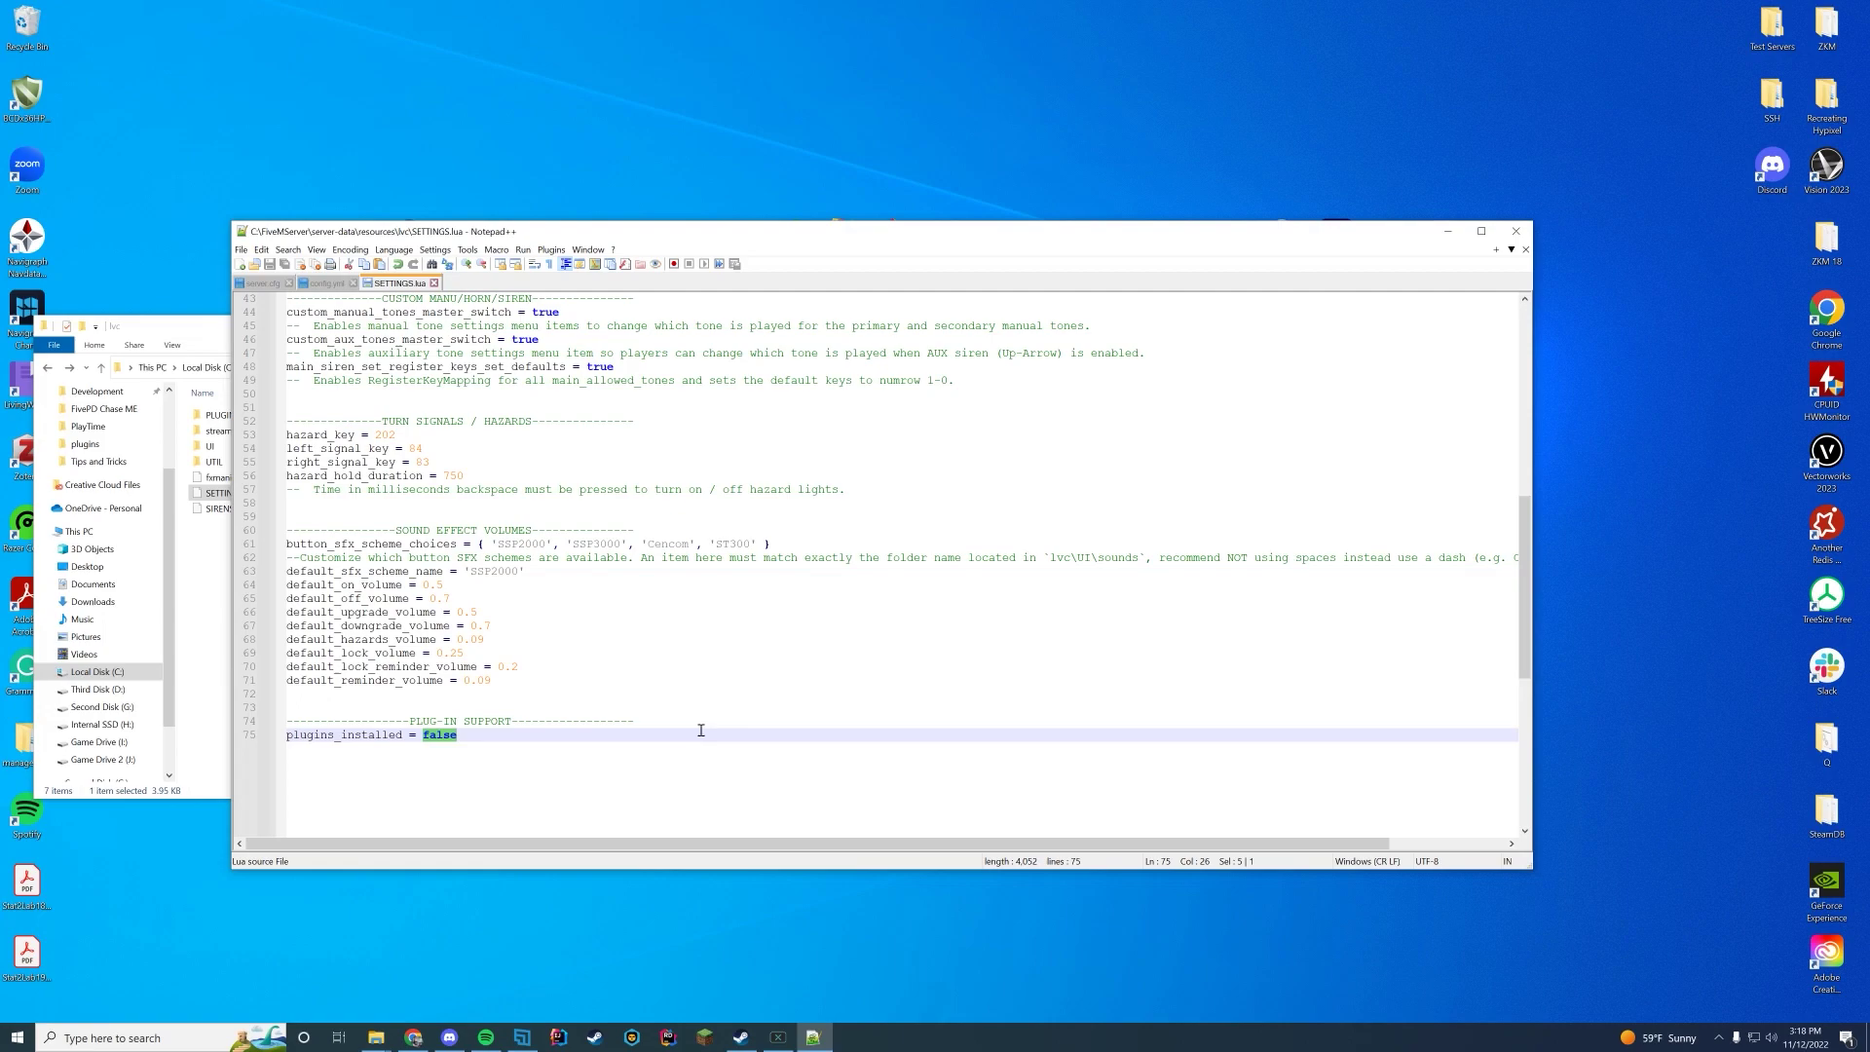
{"action": "left_click", "coordinate": [697, 729]}
{"action": "scroll", "coordinate": [696, 739], "scroll_direction": "up", "scroll_amount": 14}
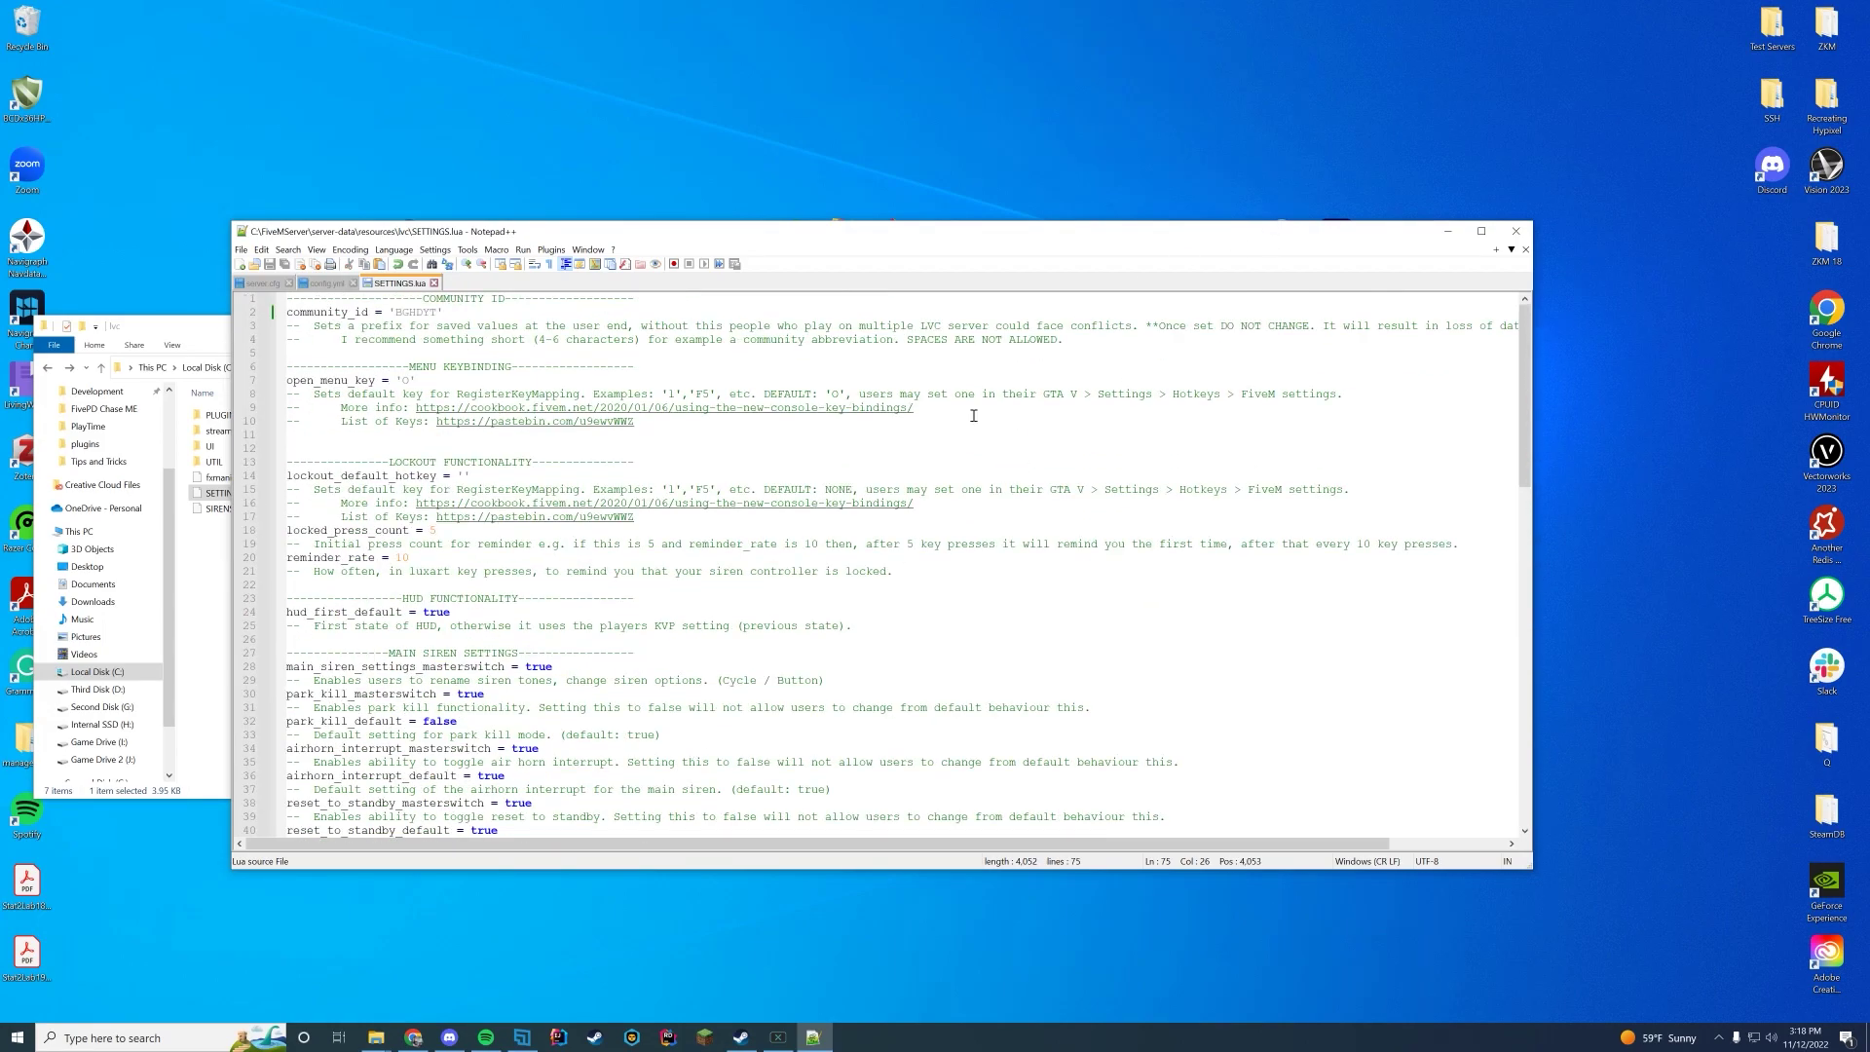
{"action": "left_click", "coordinate": [1516, 231]}
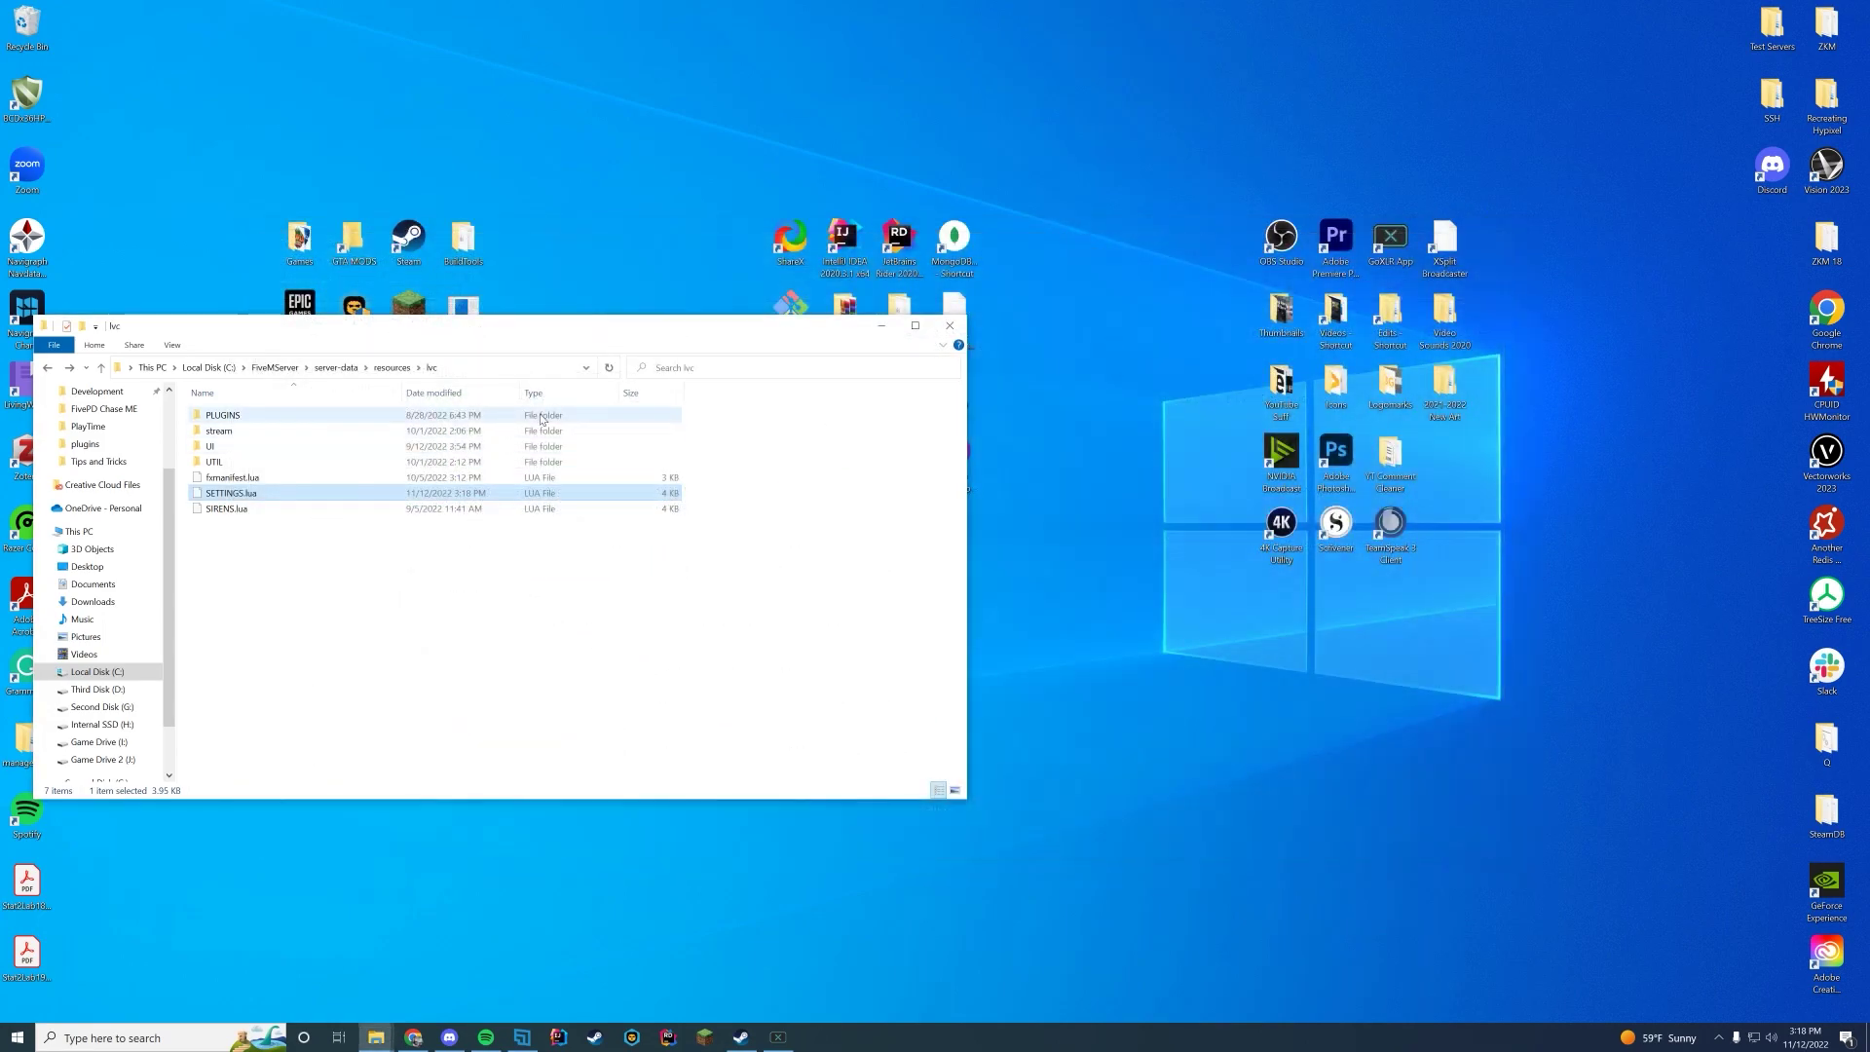
Add the lines 'ensure RageUI' and 'ensure lvc' below 'ensure Jestskirace' in server-data's server.cfg, then save the file and close the editor.
{"action": "left_click", "coordinate": [351, 371]}
{"action": "right_click", "coordinate": [224, 540]}
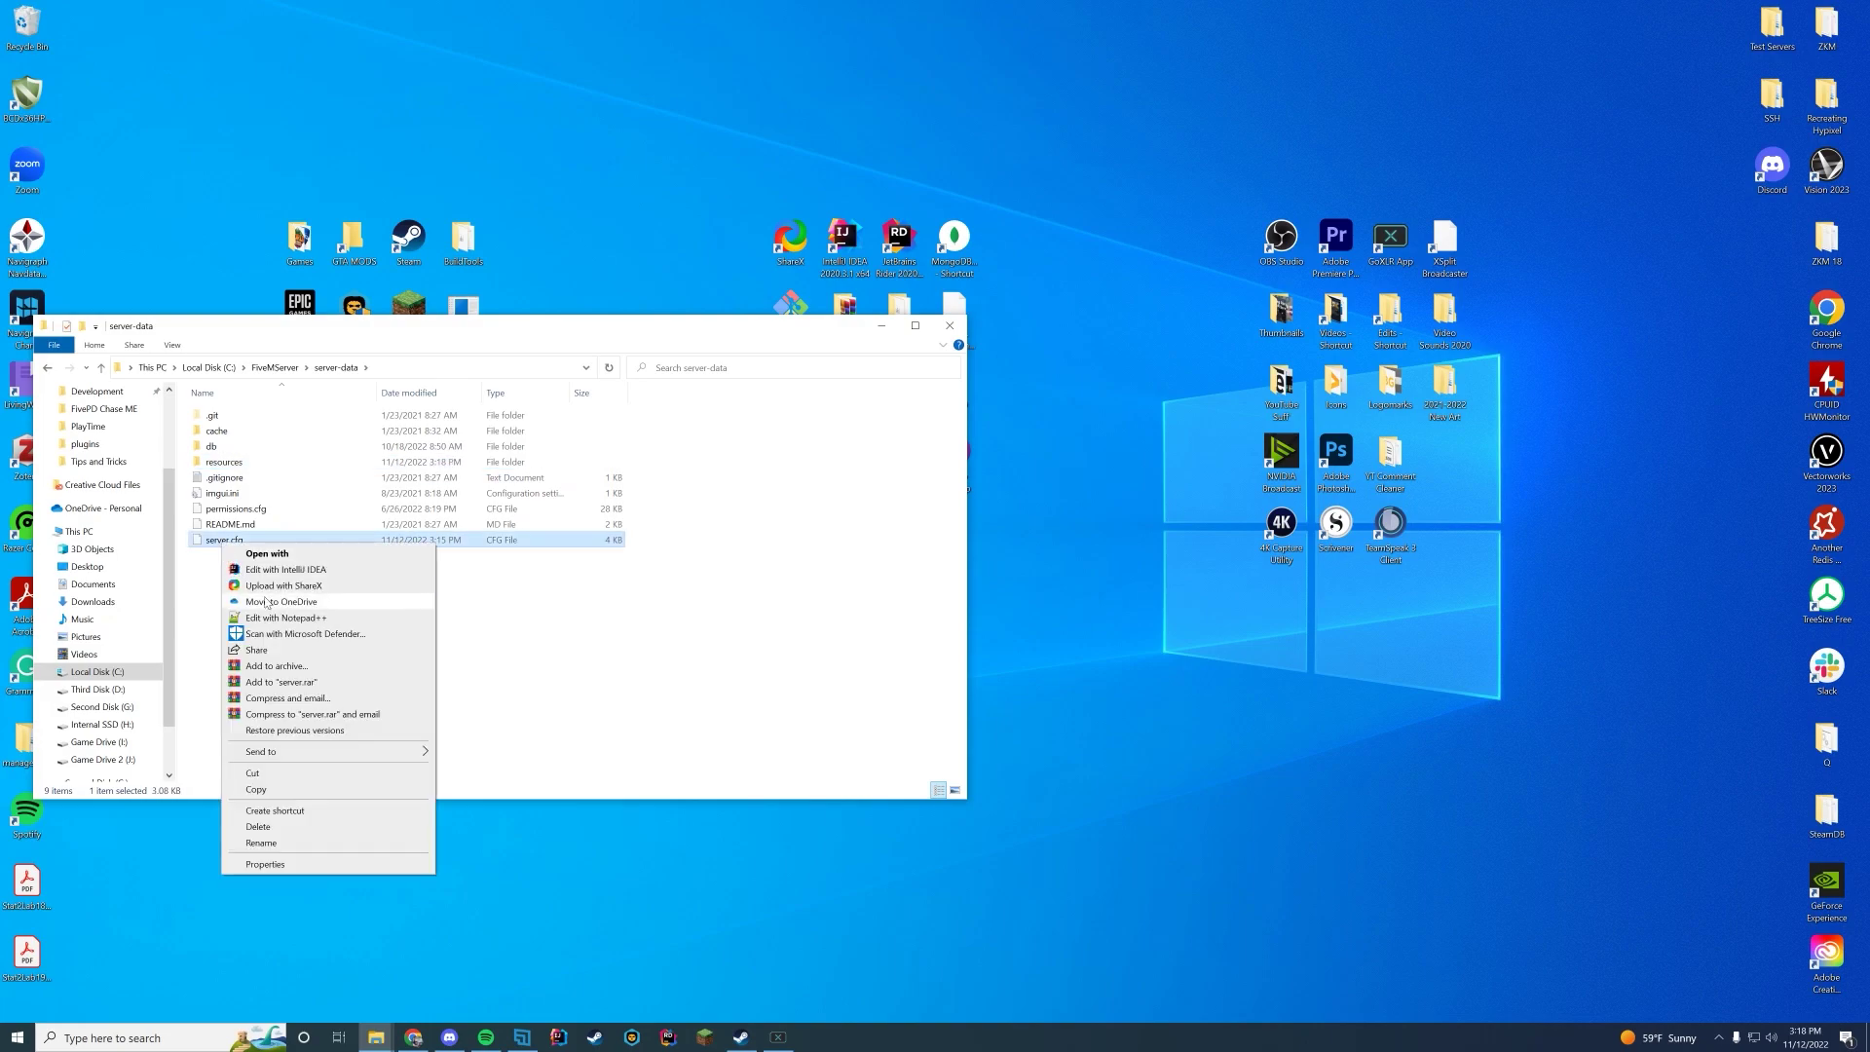
{"action": "left_click", "coordinate": [283, 622]}
{"action": "left_click", "coordinate": [393, 658]}
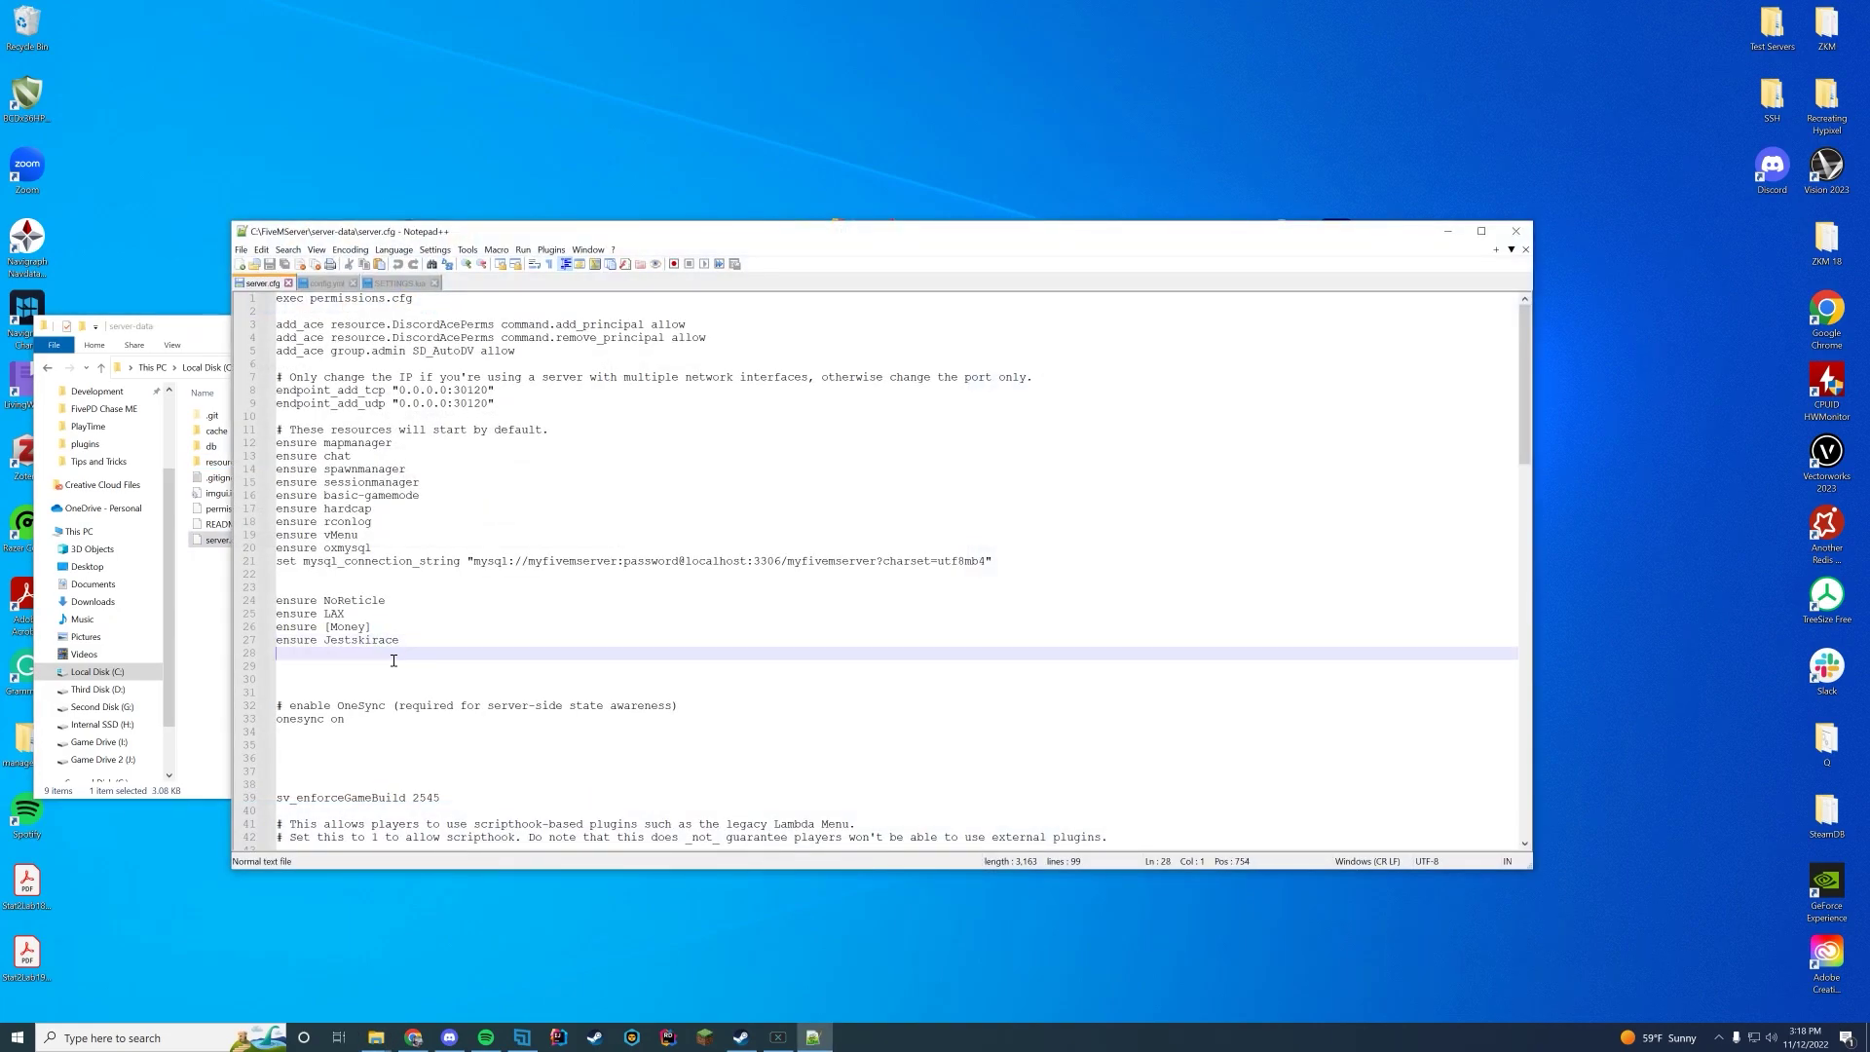
{"action": "type", "text": "ensure RageUI"}
{"action": "key", "text": "Return"}
{"action": "type", "text": "ens"}
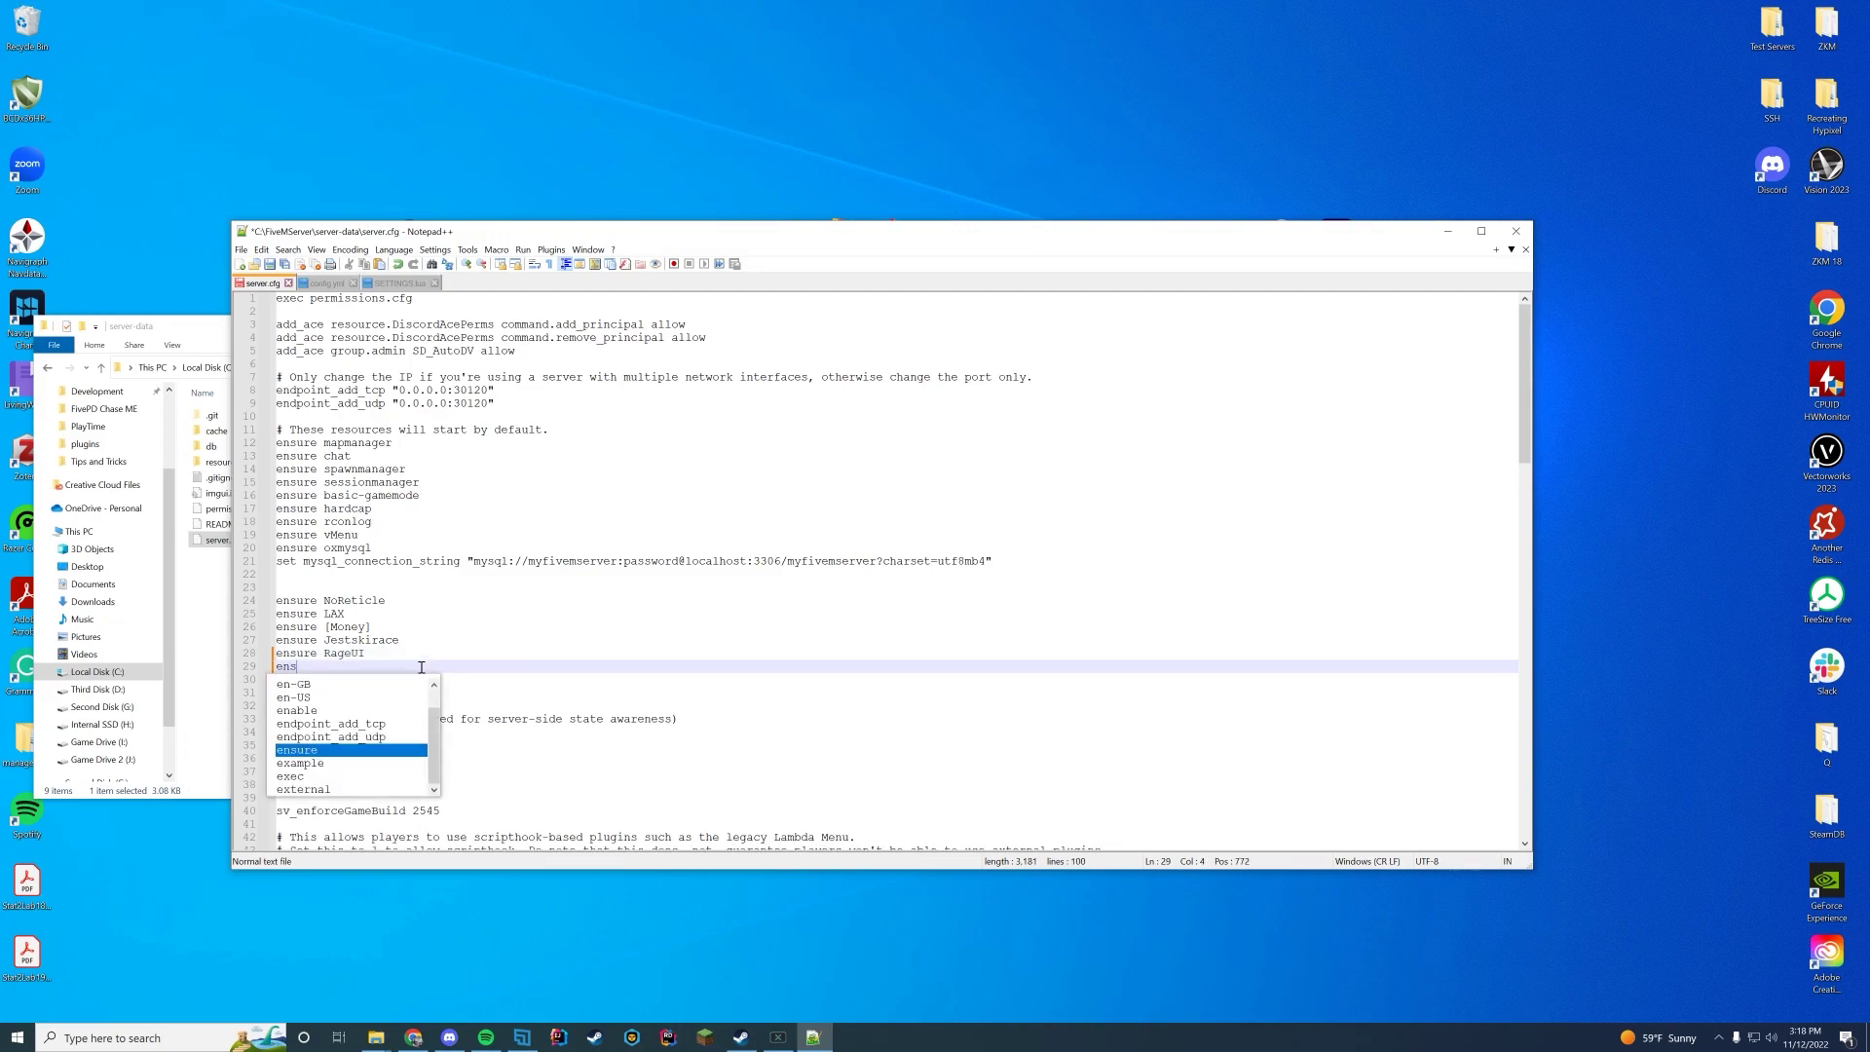
{"action": "type", "text": "ure lvc"}
{"action": "key", "text": "ctrl+s"}
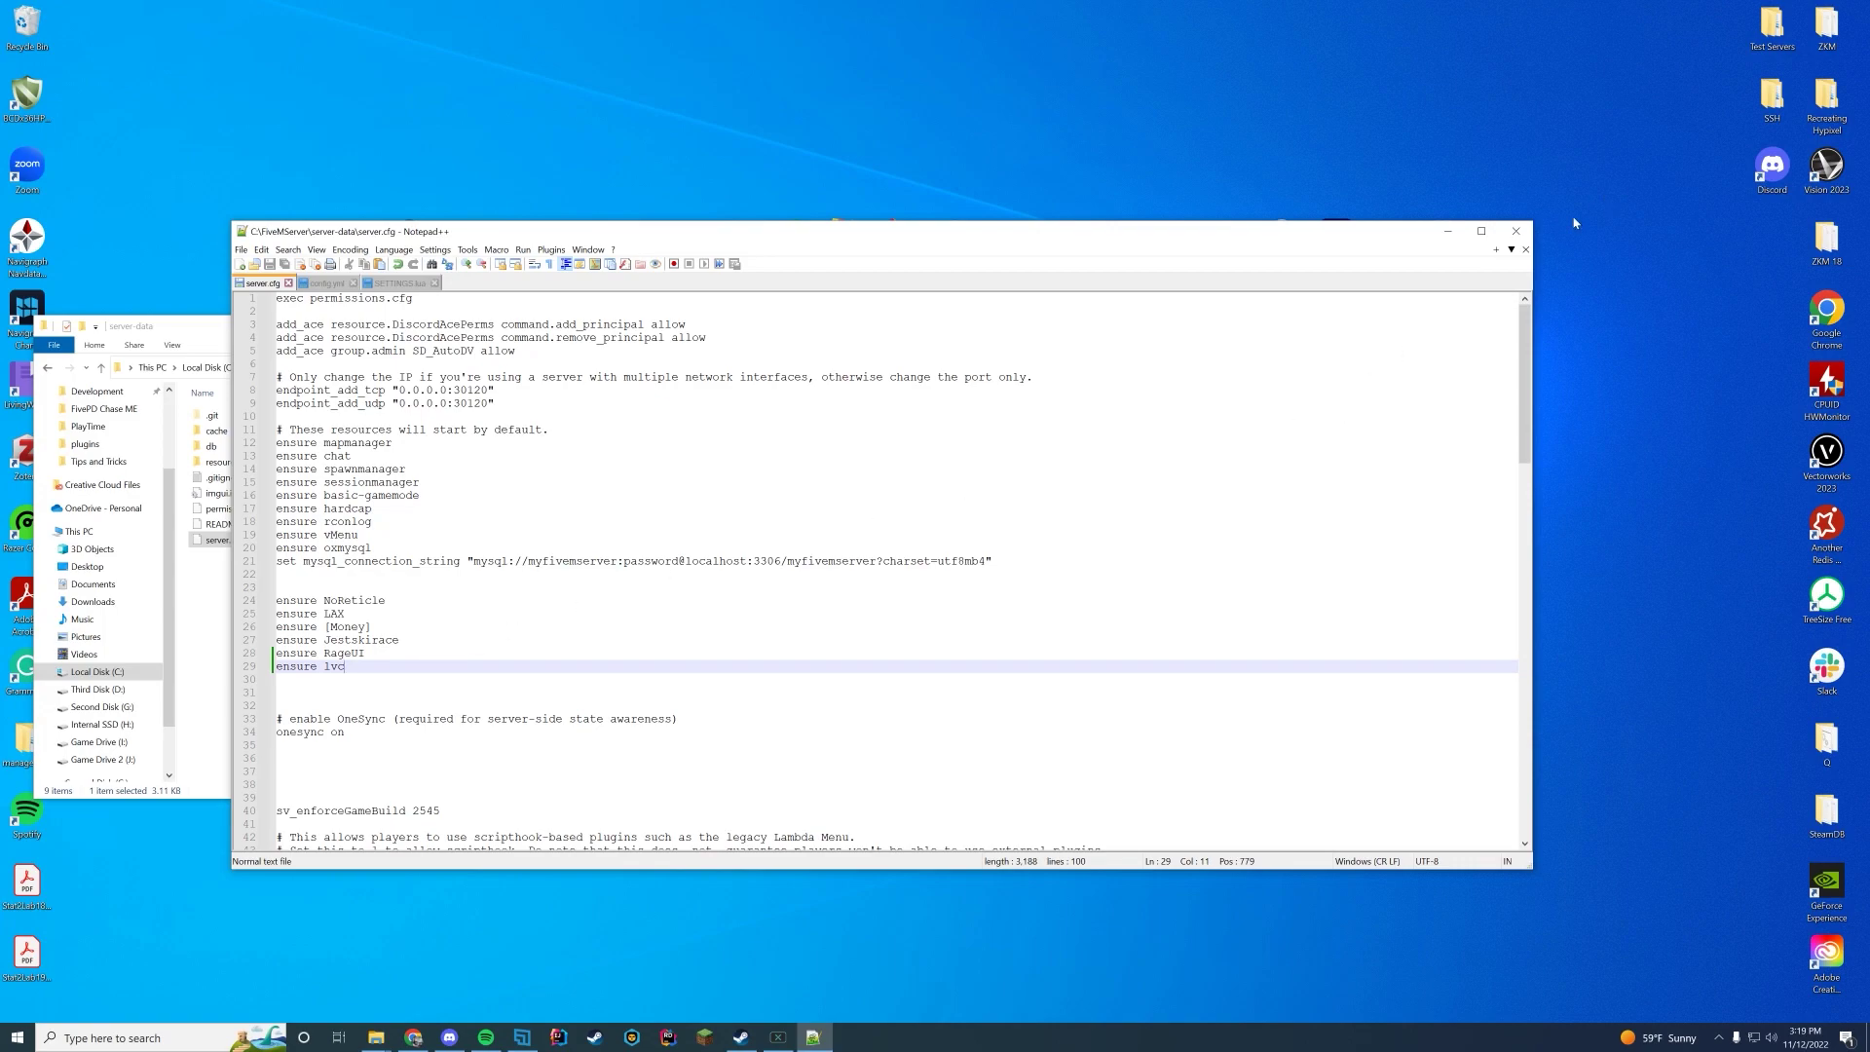
{"action": "left_click", "coordinate": [1516, 230]}
Start the local server with start.bat from the FiveMServer folder and move its console window aside.
{"action": "key", "text": "alt+Up"}
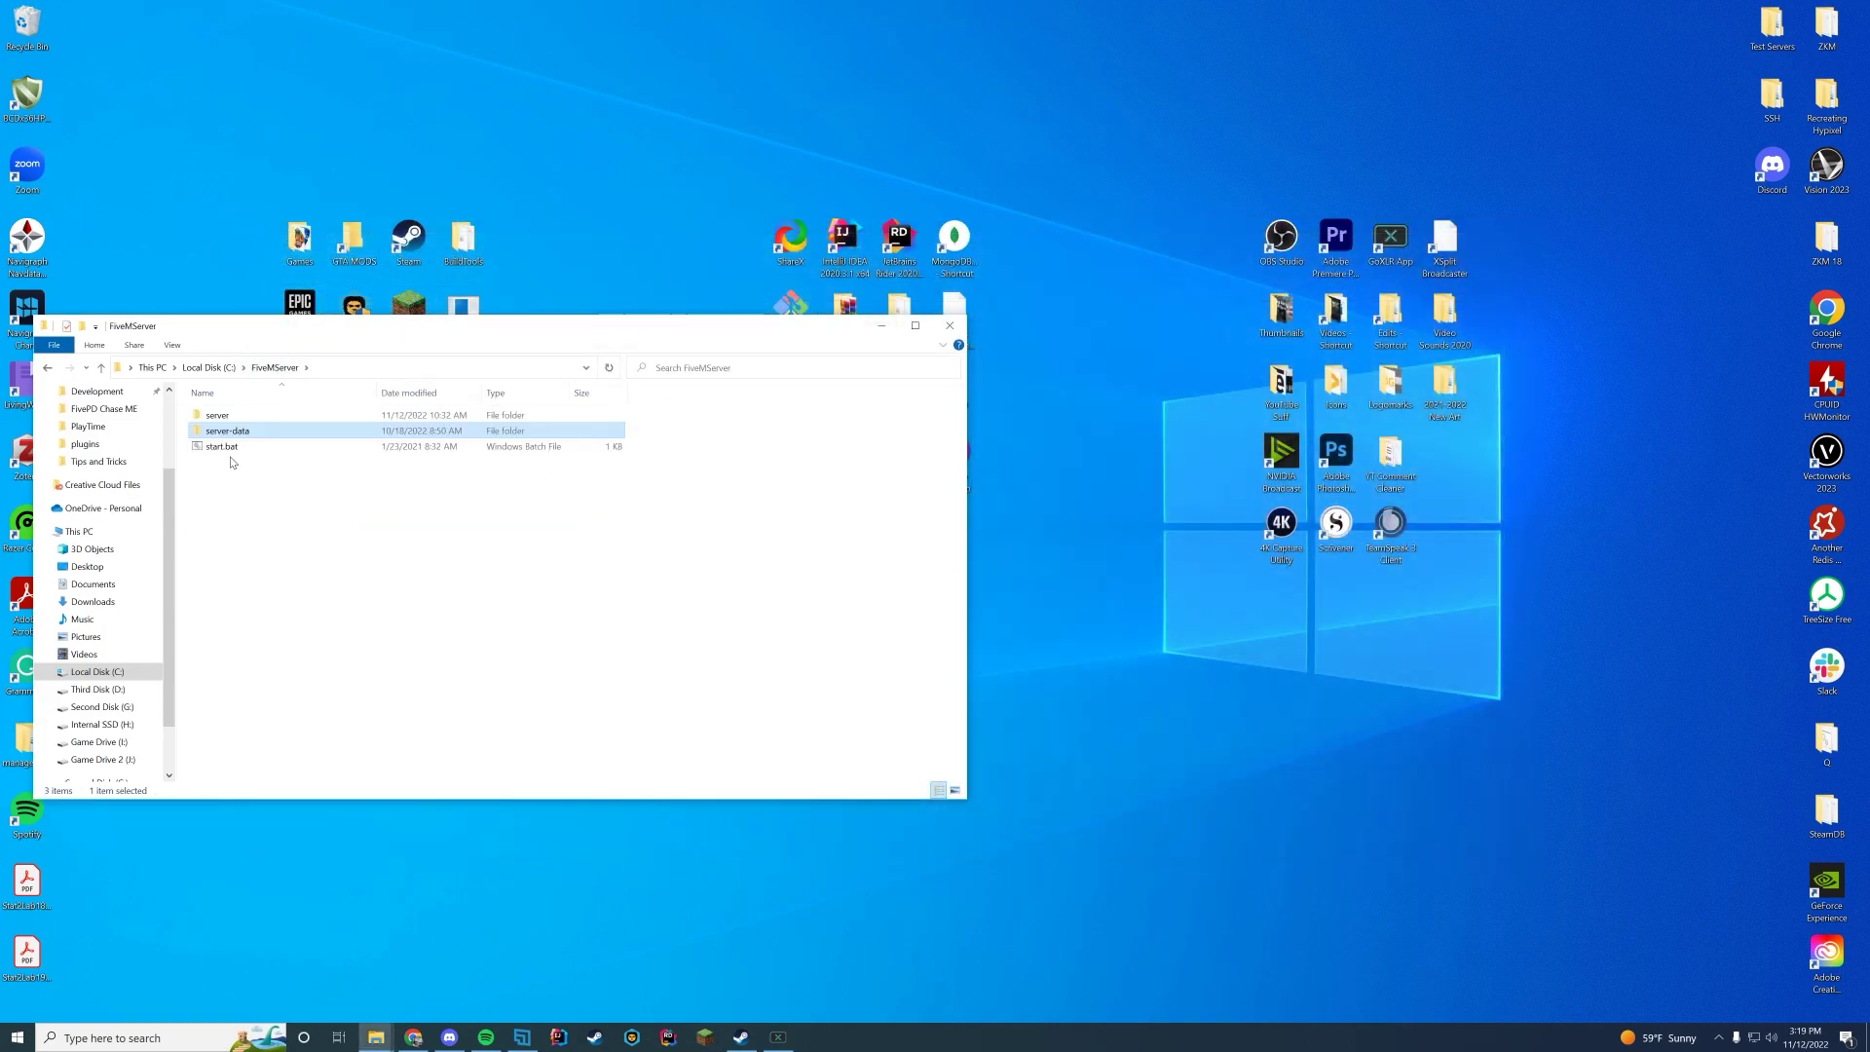
{"action": "double_click", "coordinate": [234, 448]}
{"action": "left_click_drag", "start_coordinate": [516, 251], "coordinate": [666, 318]}
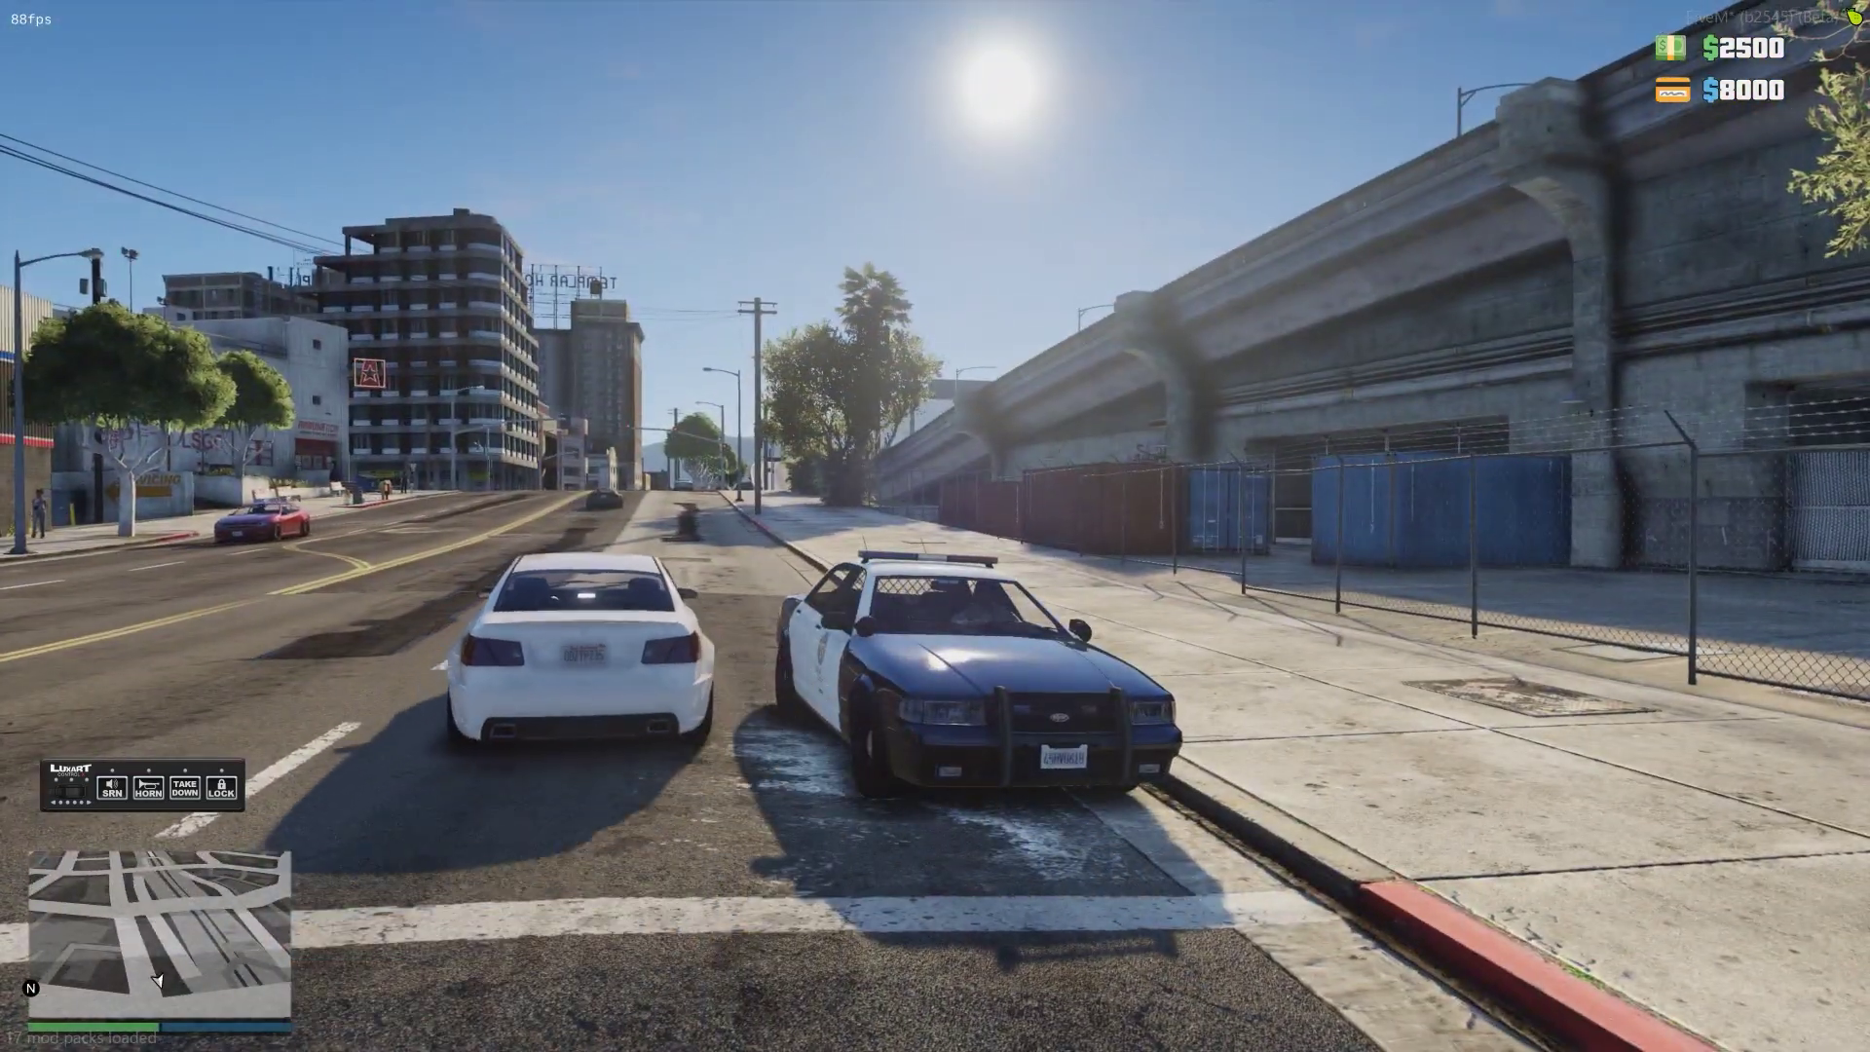
Turn on the police cruiser's emergency lights and open Main Siren Settings in the Luxart Vehicle Control menu.
{"action": "key", "text": "q"}
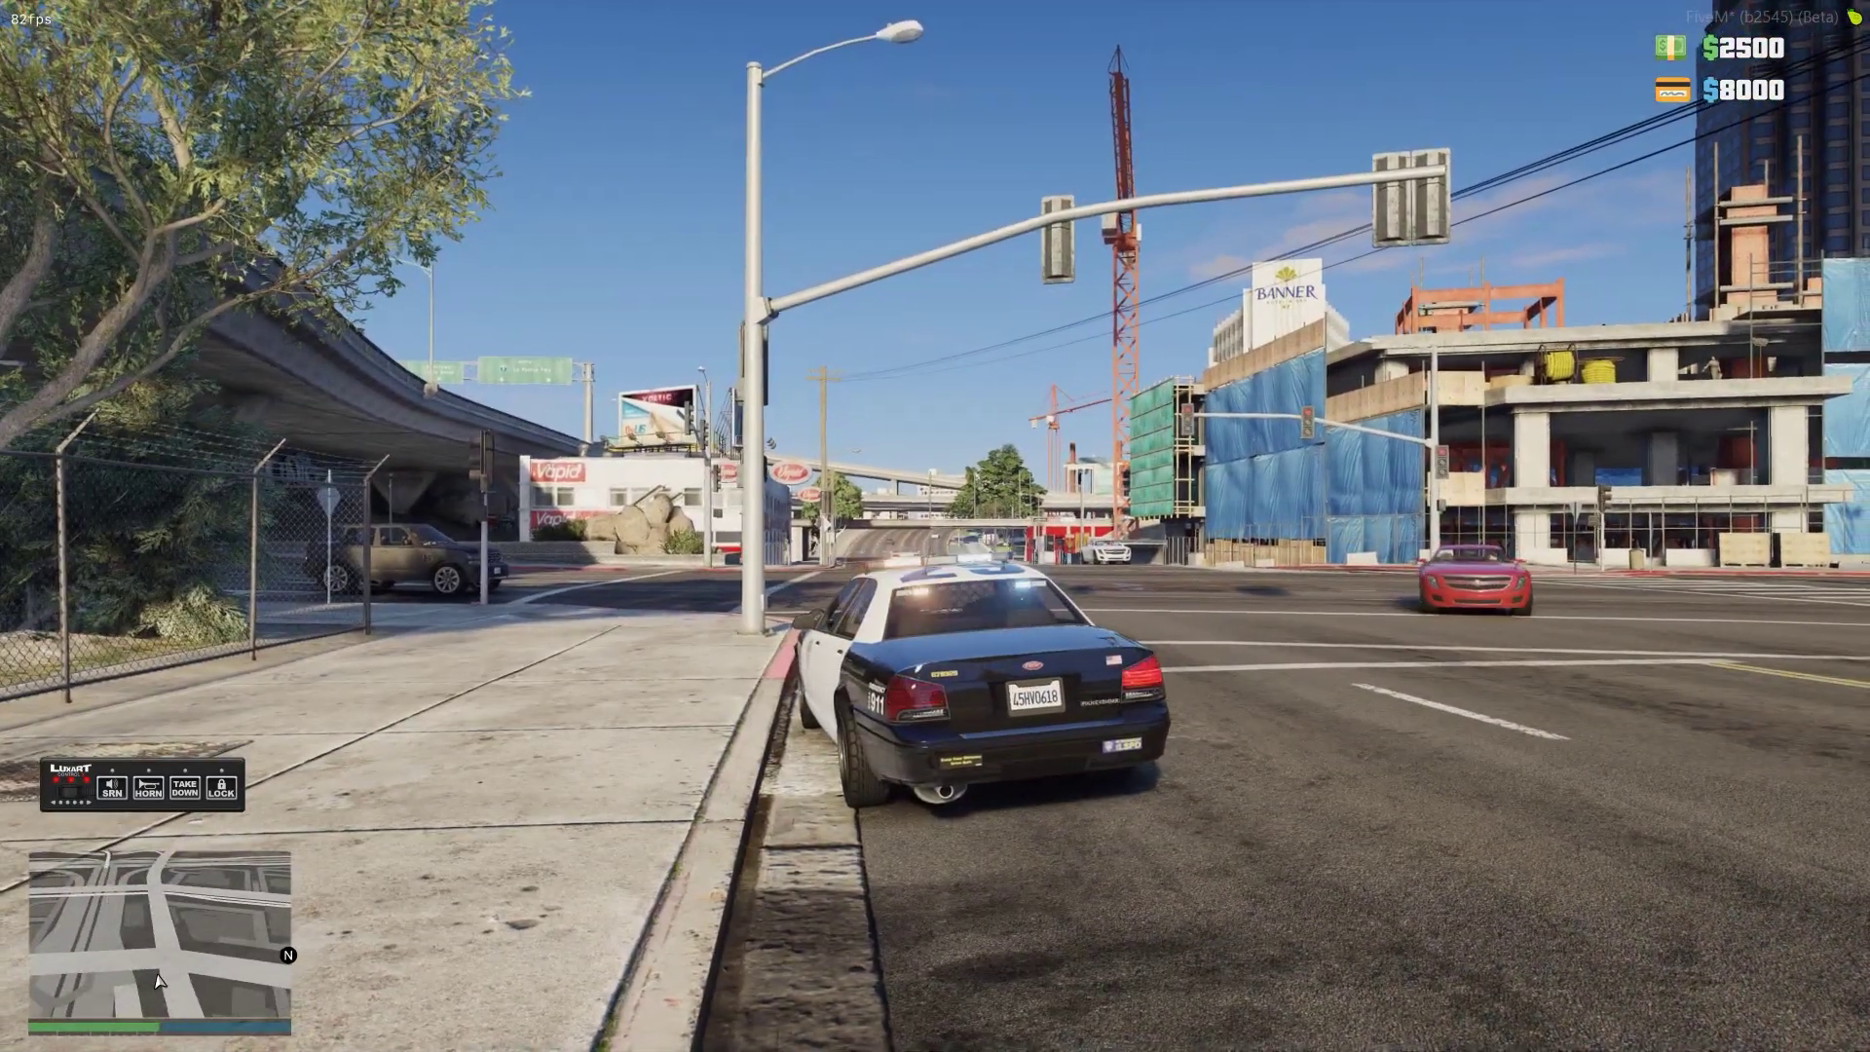
{"action": "key", "text": "o"}
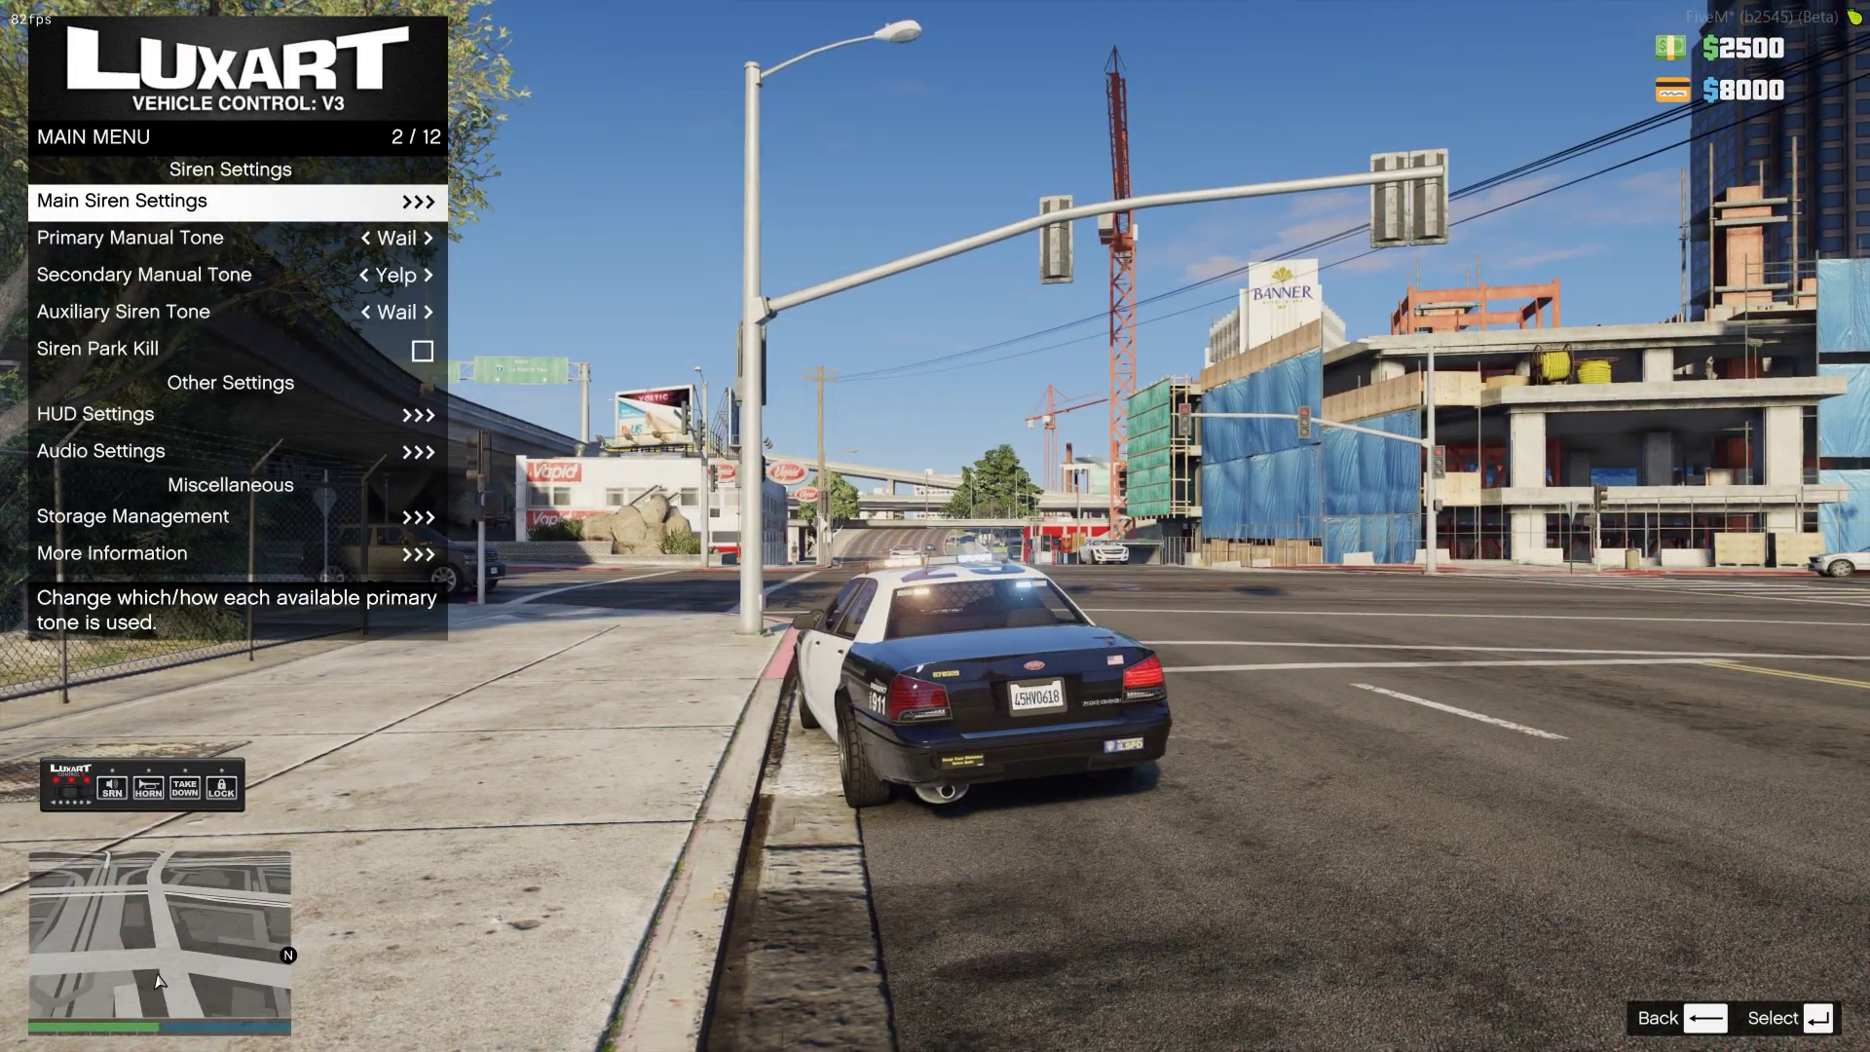
{"action": "key", "text": "Return"}
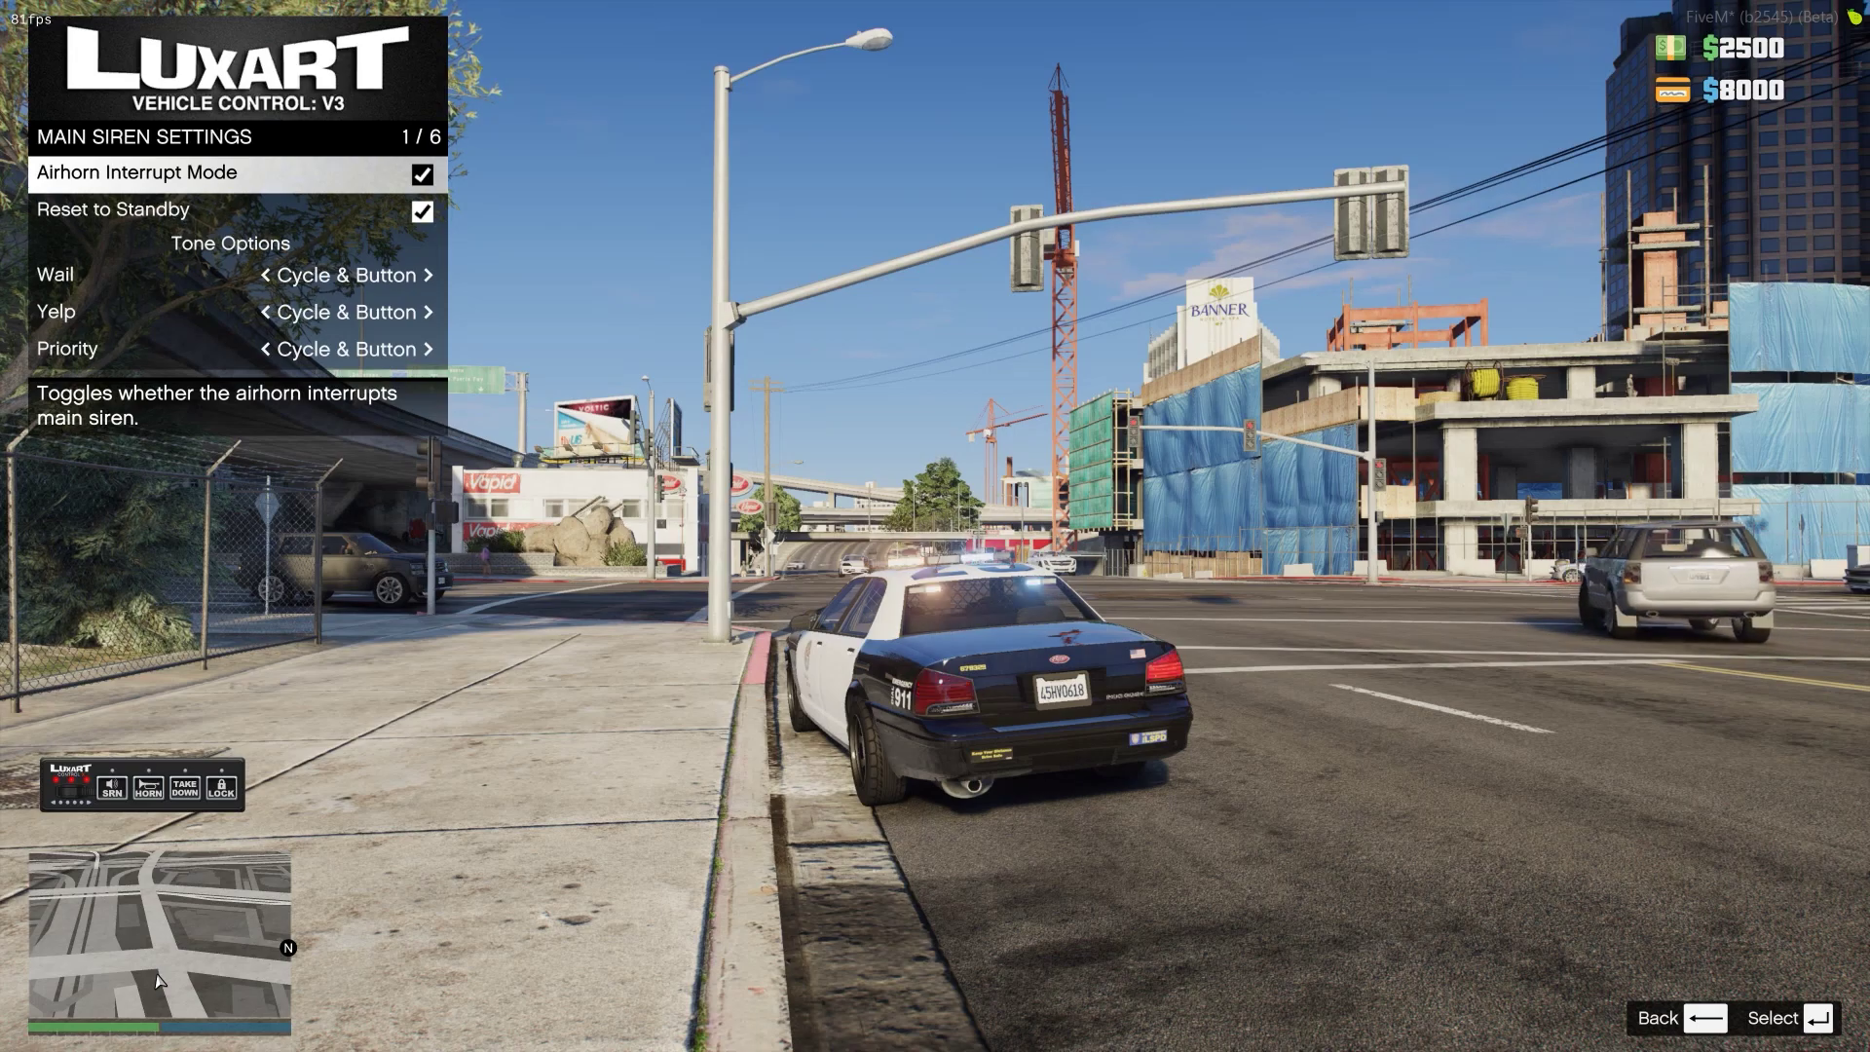
Review the Main Siren Settings, from Airhorn Interrupt Mode to the Wail, Yelp and Priority tone options, and return to the main menu.
{"action": "key", "text": "BackSpace"}
{"action": "key", "text": "Return"}
{"action": "key", "text": "Down"}
{"action": "key", "text": "Down"}
{"action": "key", "text": "Down"}
{"action": "key", "text": "Down"}
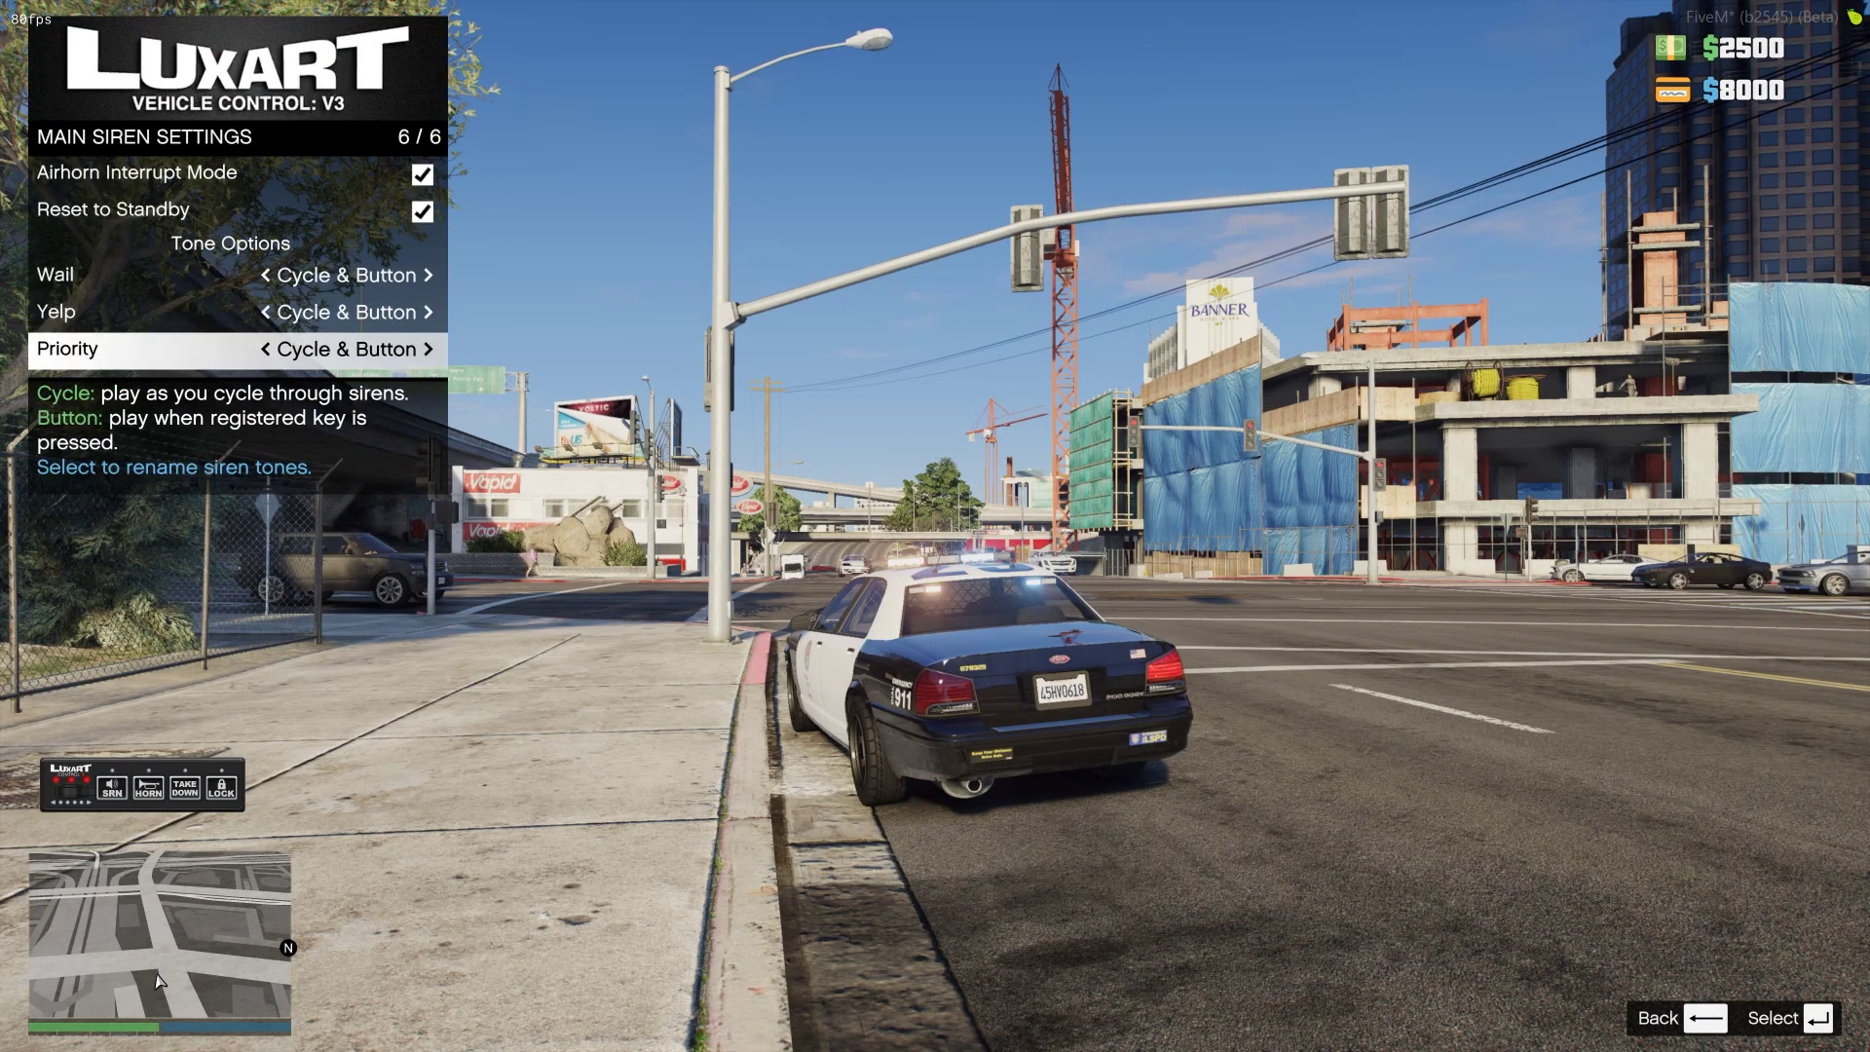
{"action": "key", "text": "Up"}
{"action": "key", "text": "Up"}
{"action": "key", "text": "Up"}
{"action": "key", "text": "BackSpace"}
Inspect the prompt for renaming the Primary Manual Tone and dismiss it.
{"action": "key", "text": "Down"}
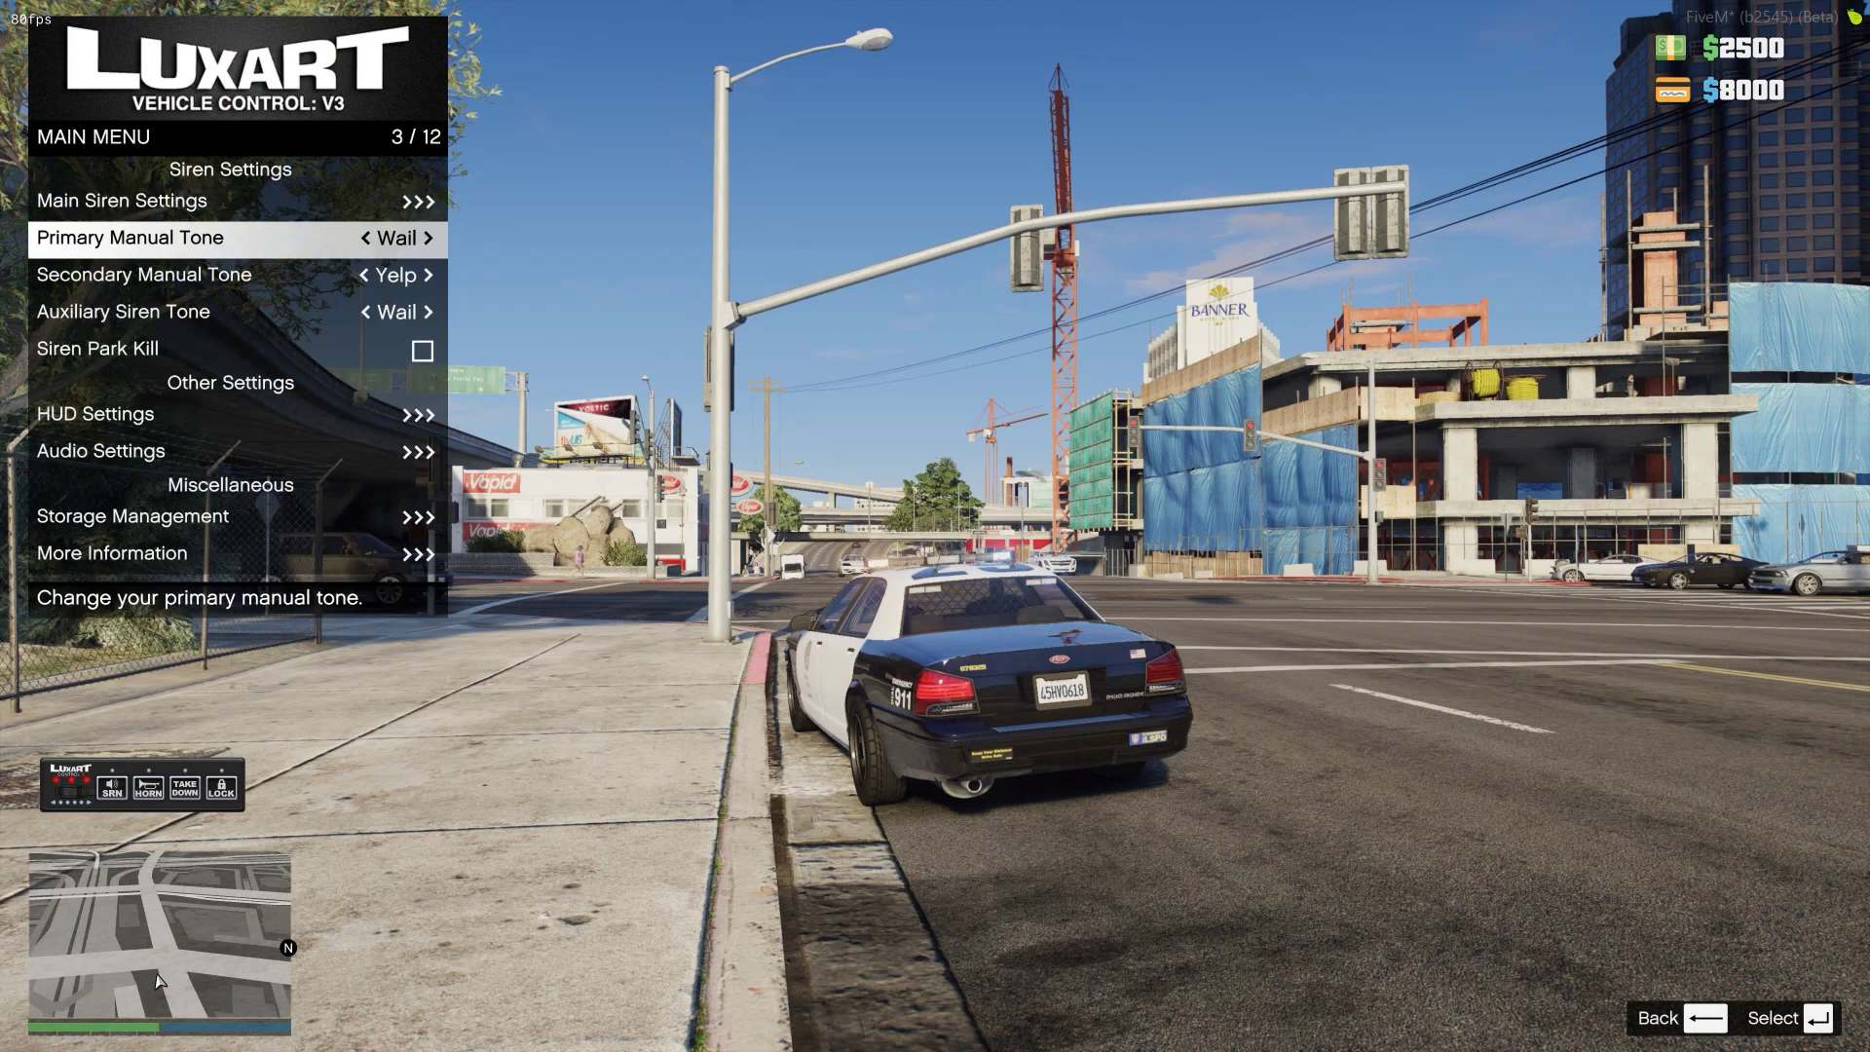
{"action": "key", "text": "Return"}
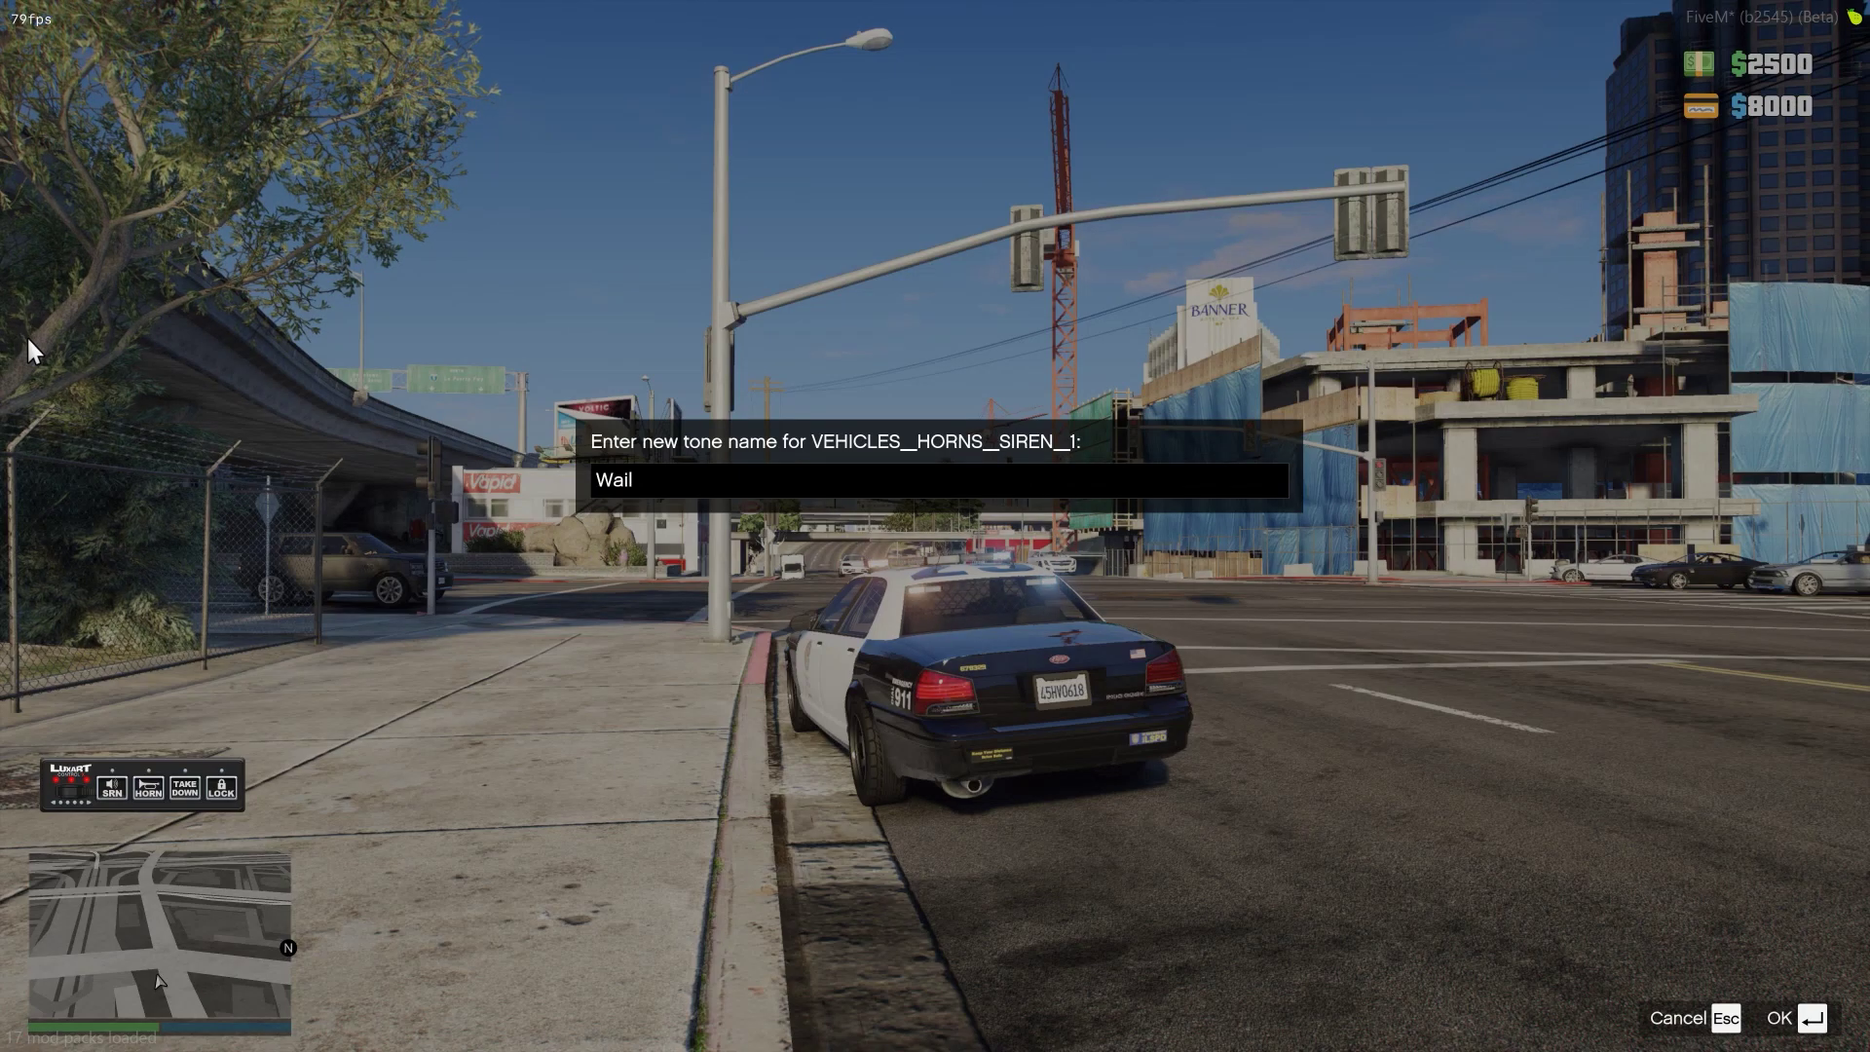
{"action": "key", "text": "Escape"}
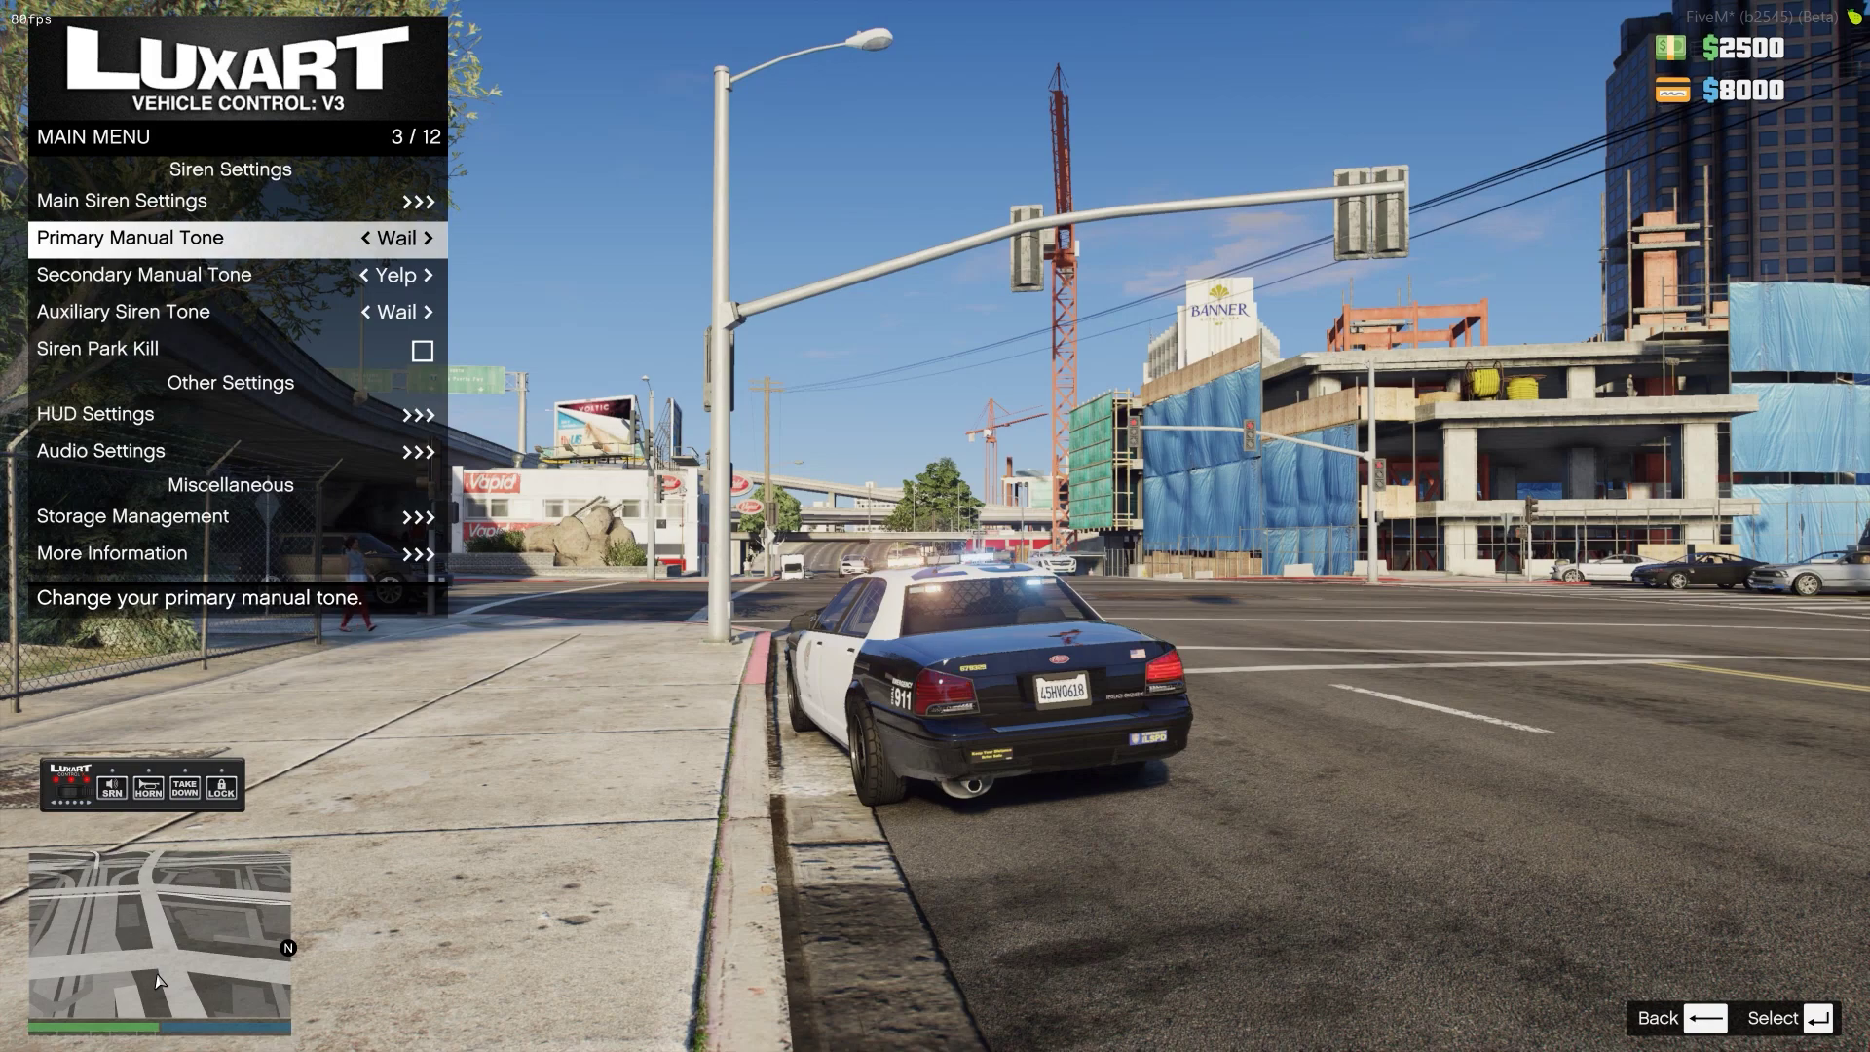
Enable Siren Park Kill in the Luxart main menu.
{"action": "key", "text": "Down"}
{"action": "key", "text": "Down"}
{"action": "key", "text": "Down"}
{"action": "key", "text": "Down"}
{"action": "key", "text": "Up"}
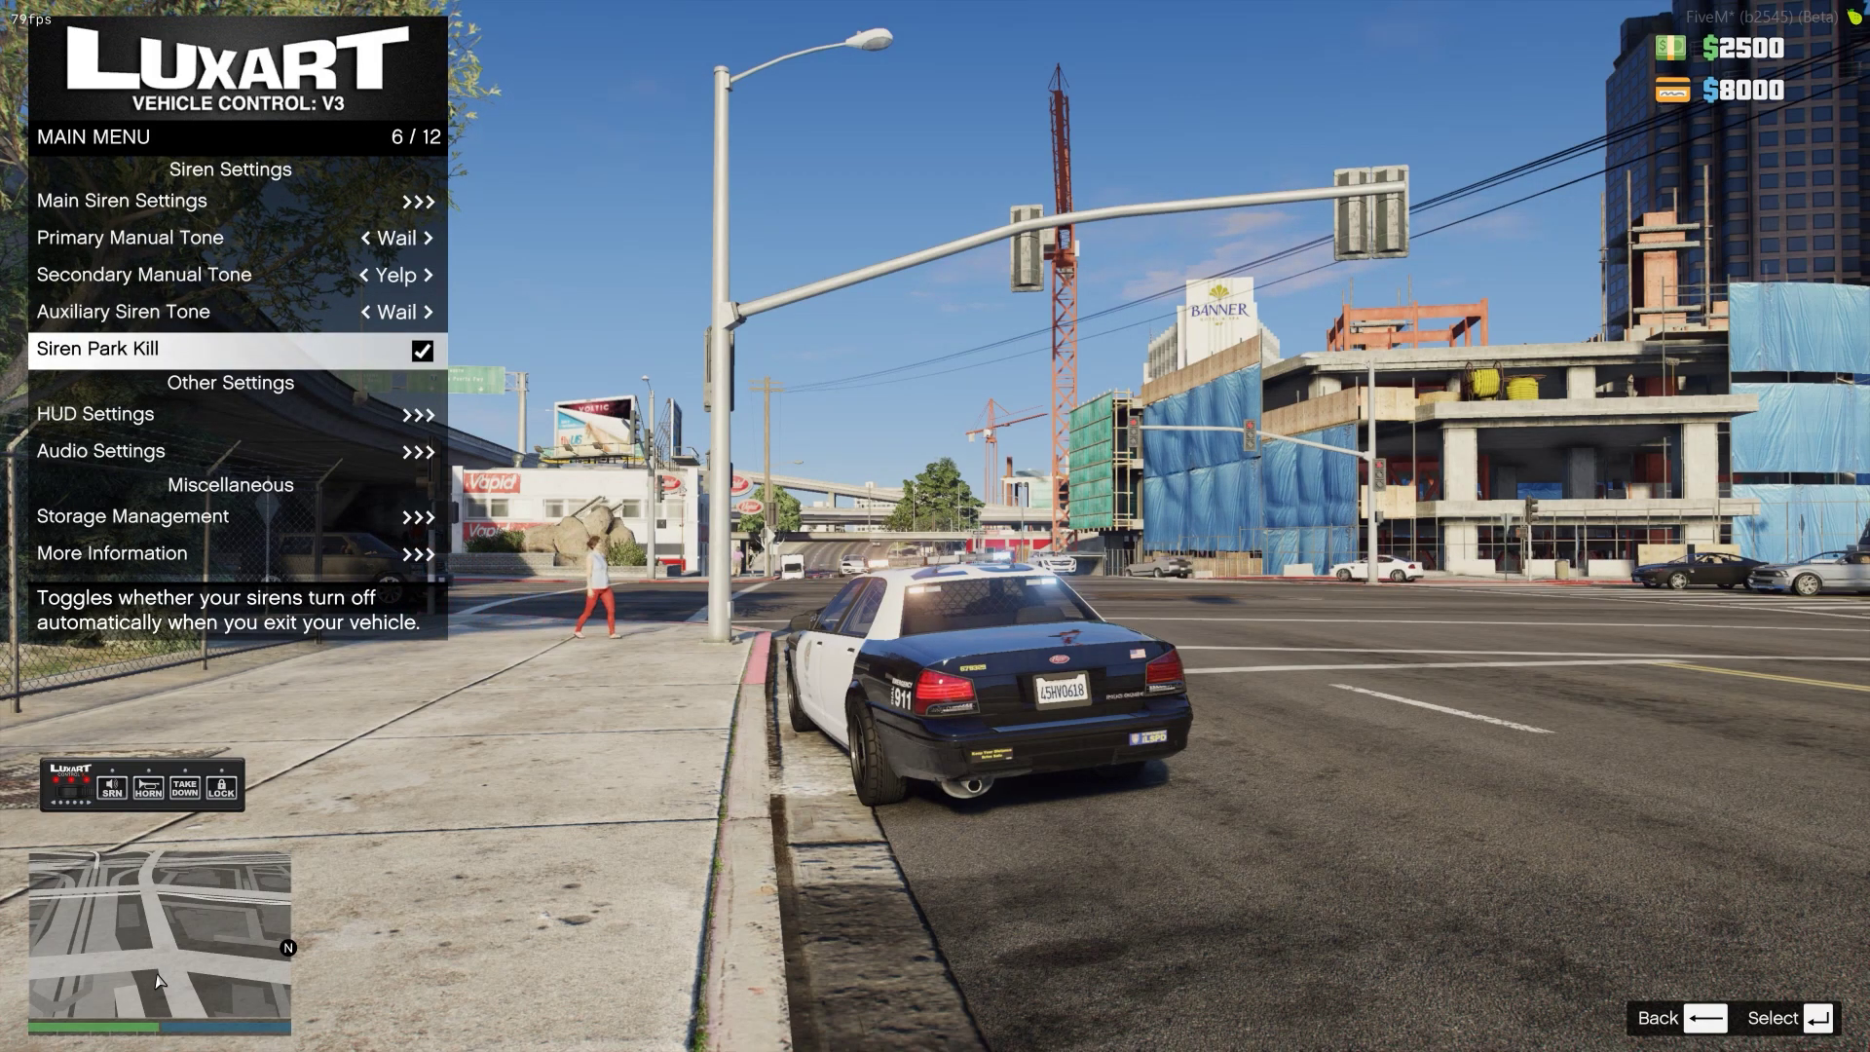
Close the Luxart menu, then get out of the cruiser and back in to test Siren Park Kill.
{"action": "key", "text": "BackSpace"}
{"action": "key", "text": "f"}
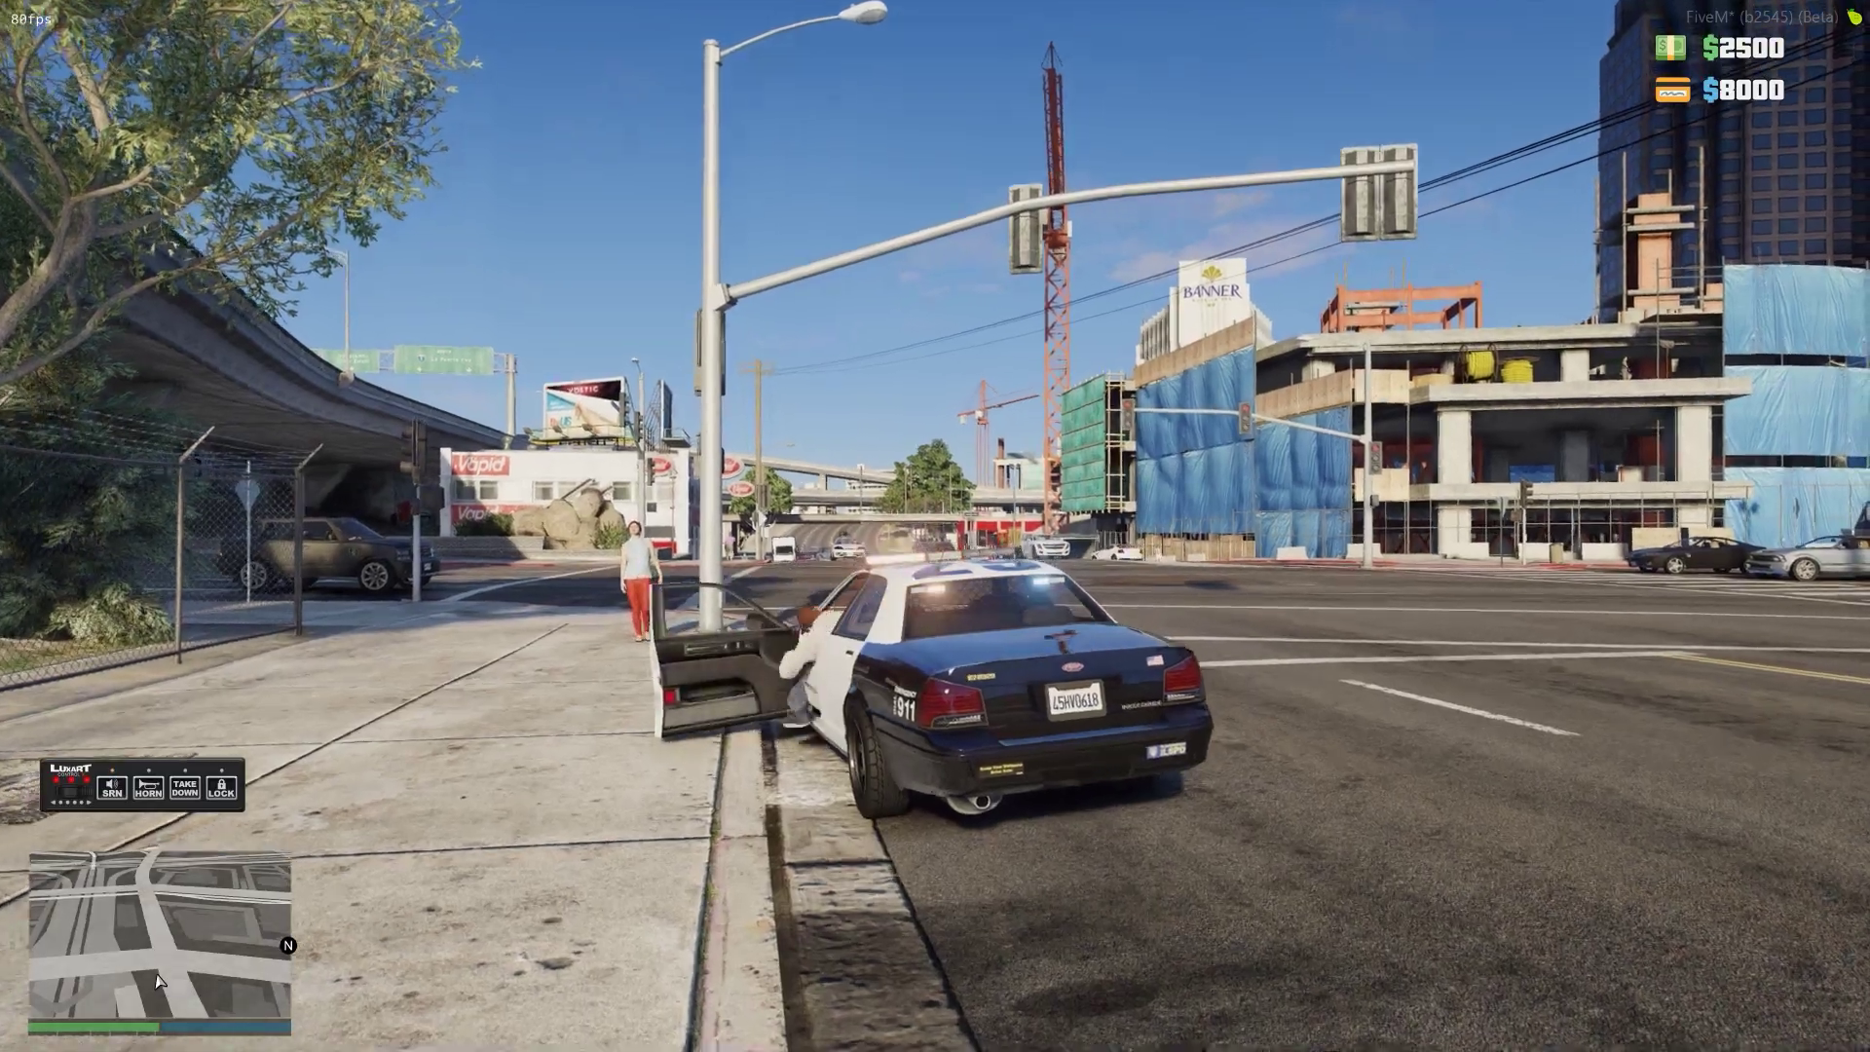
{"action": "key", "text": "f"}
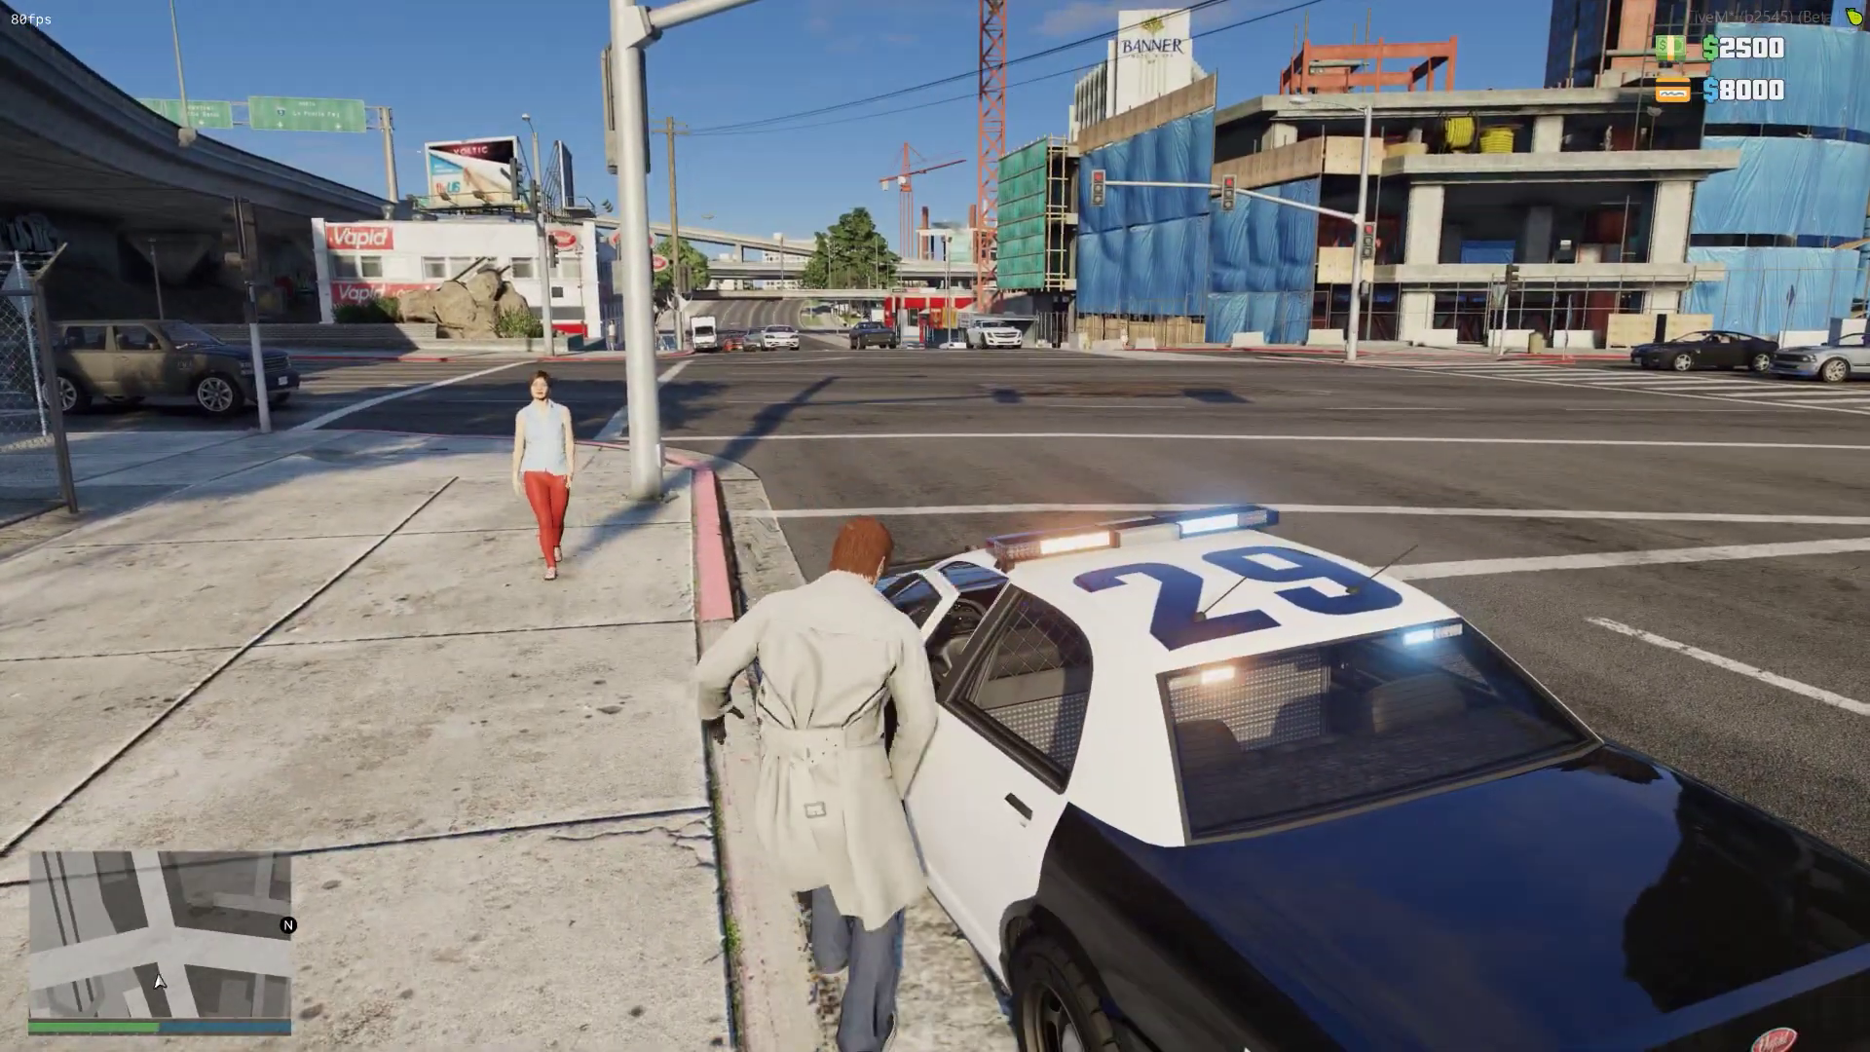
Toggle the Luxart HUD off and back on in HUD Settings, and reposition it directly above the minimap.
{"action": "key", "text": "i"}
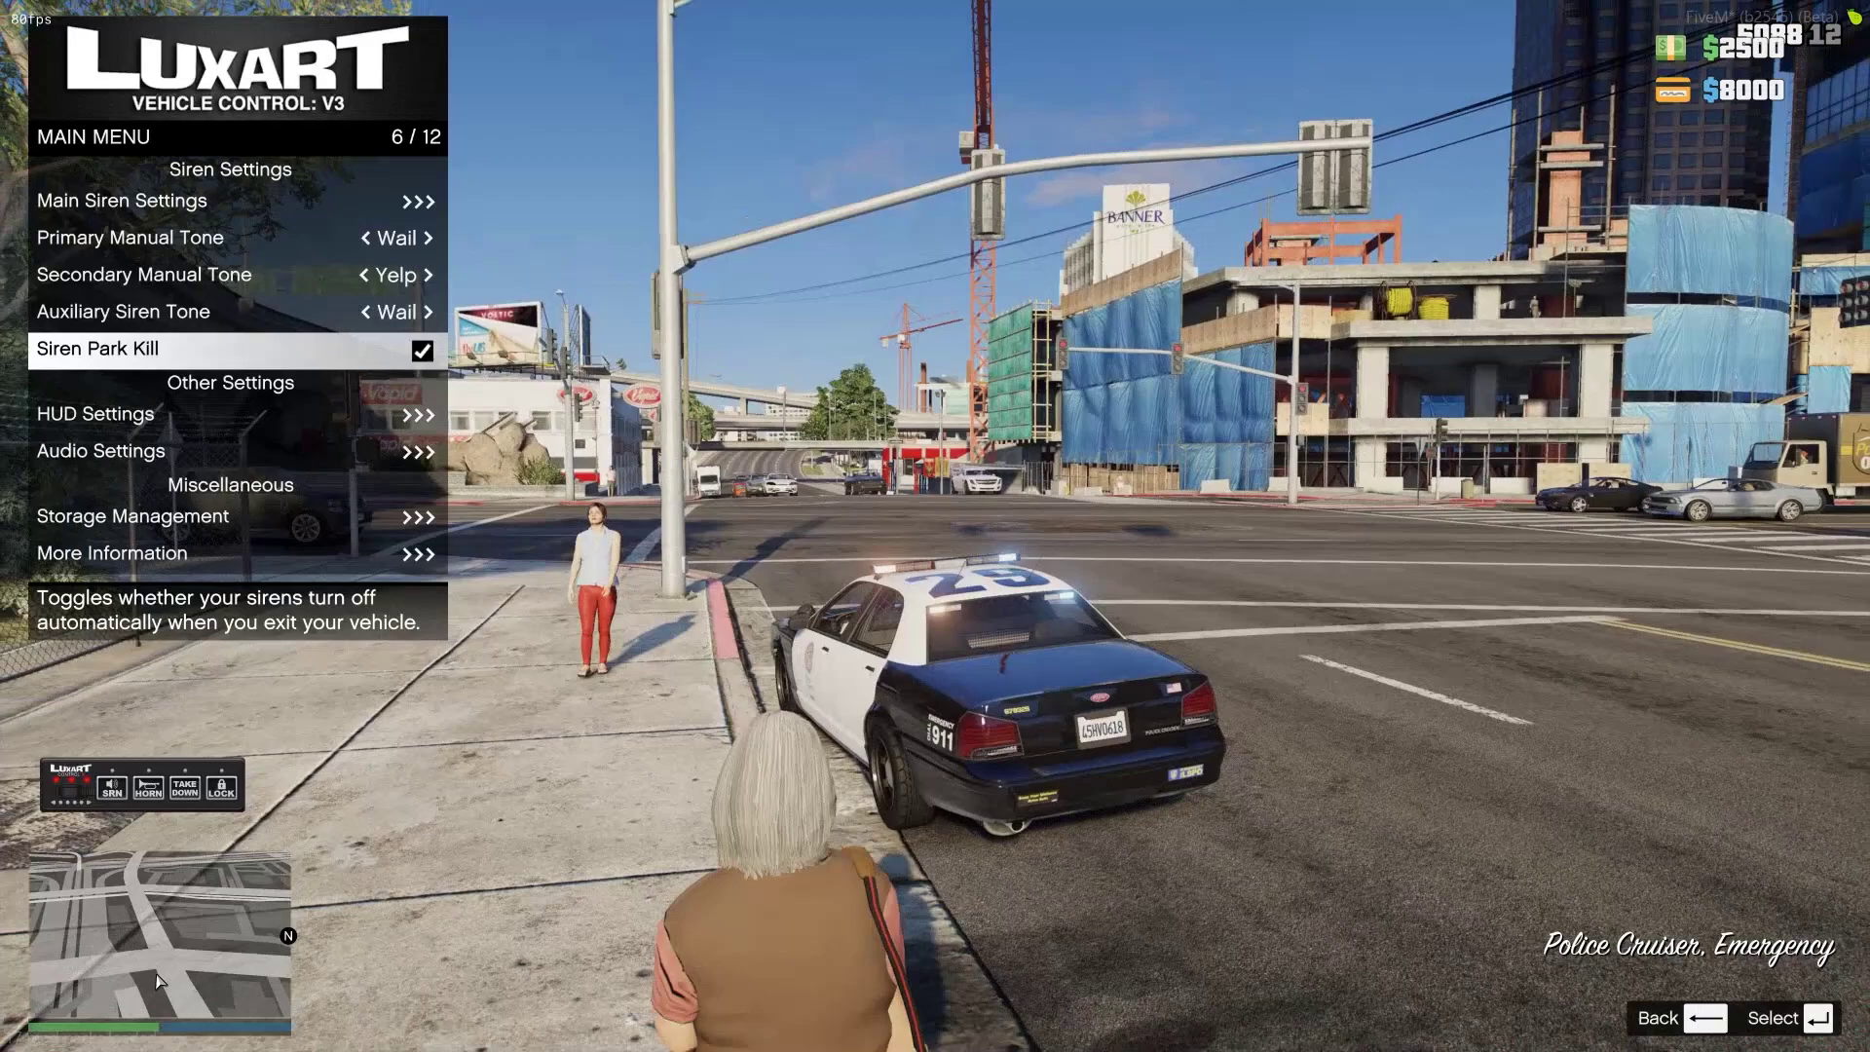
{"action": "key", "text": "Down"}
{"action": "key", "text": "Return"}
{"action": "key", "text": "Return"}
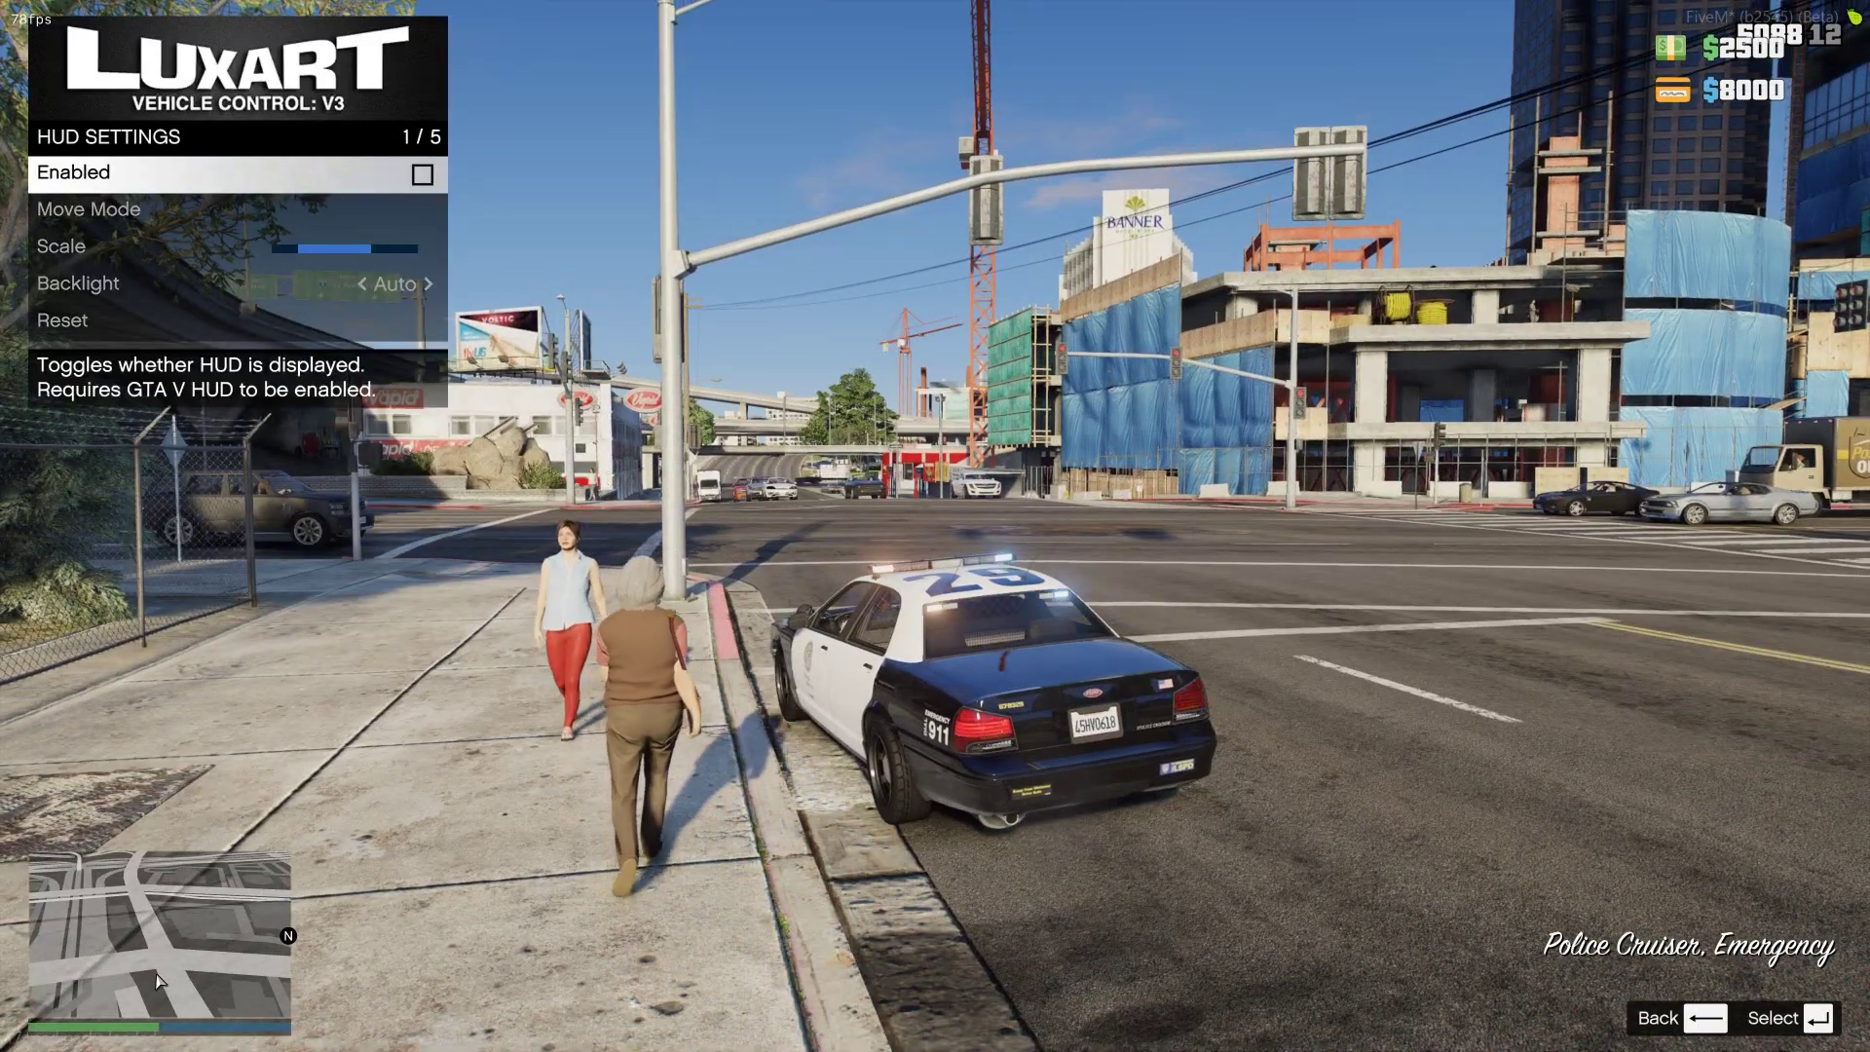
{"action": "key", "text": "Return"}
{"action": "key", "text": "Down"}
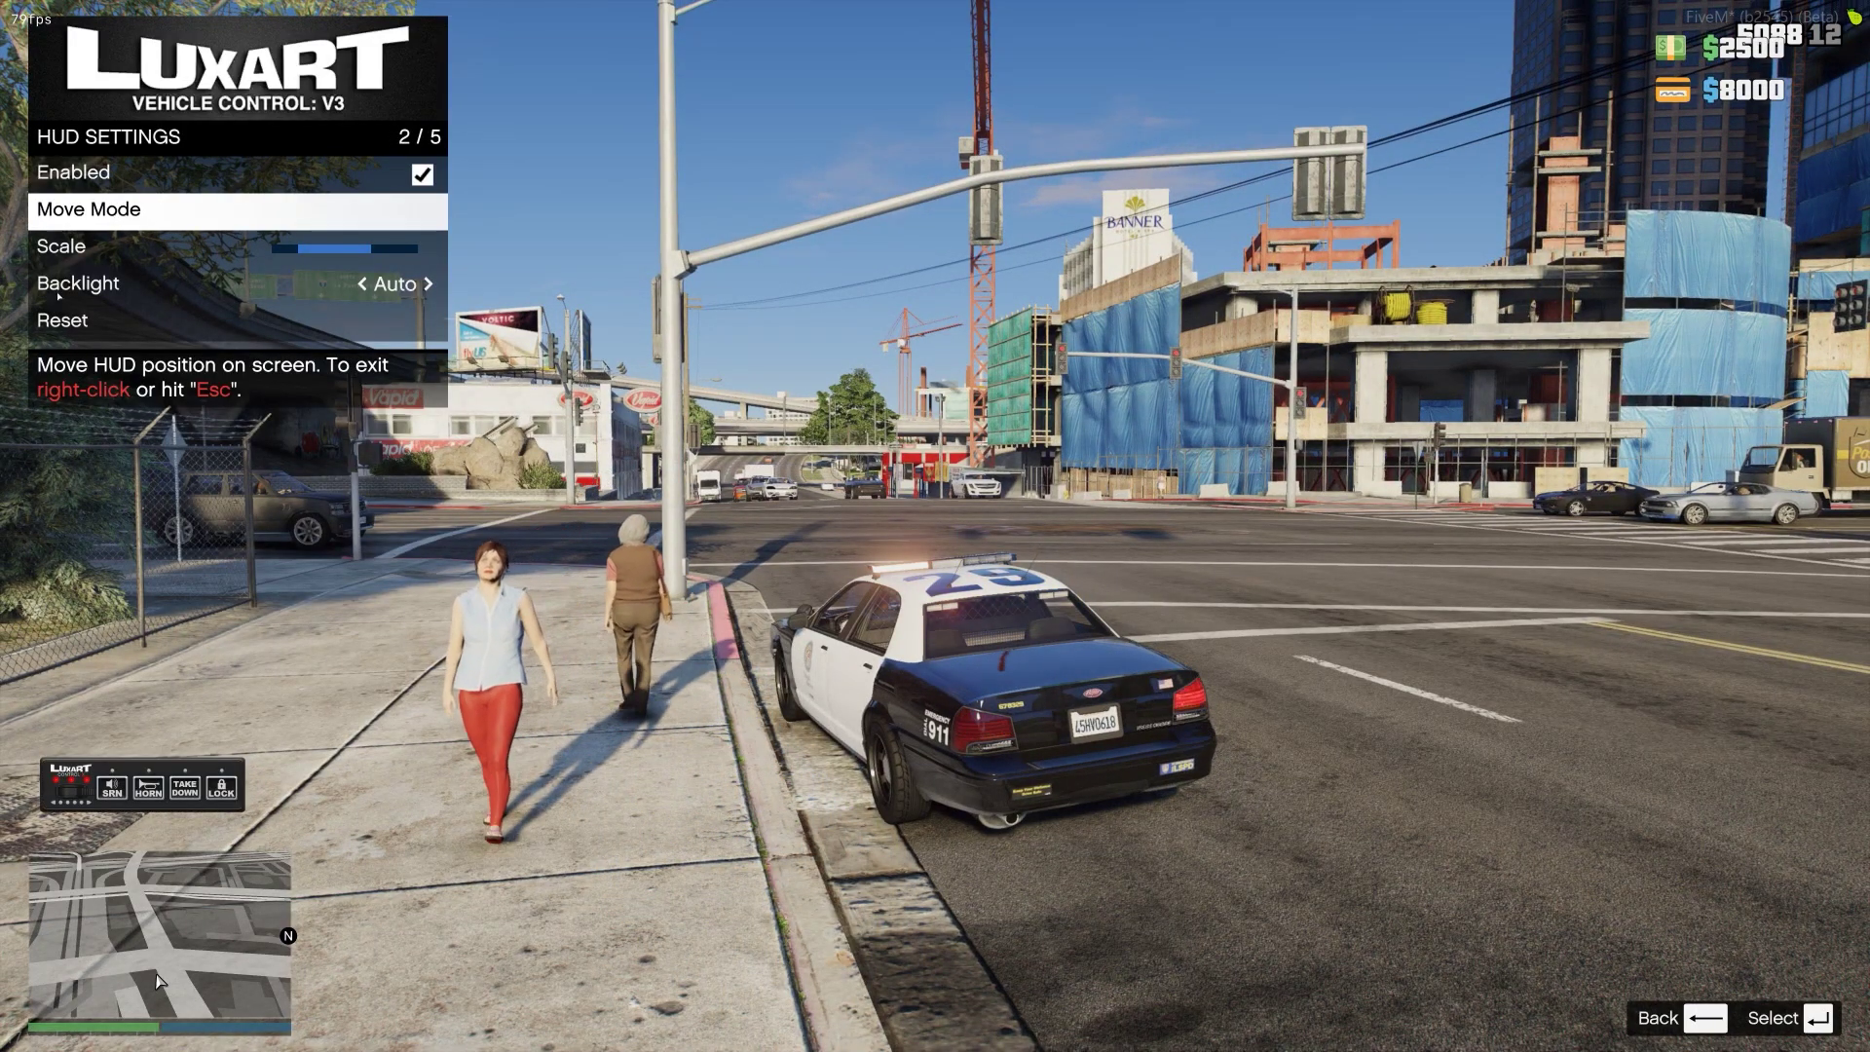
{"action": "key", "text": "Return"}
{"action": "left_click_drag", "start_coordinate": [1271, 827], "coordinate": [97, 809]}
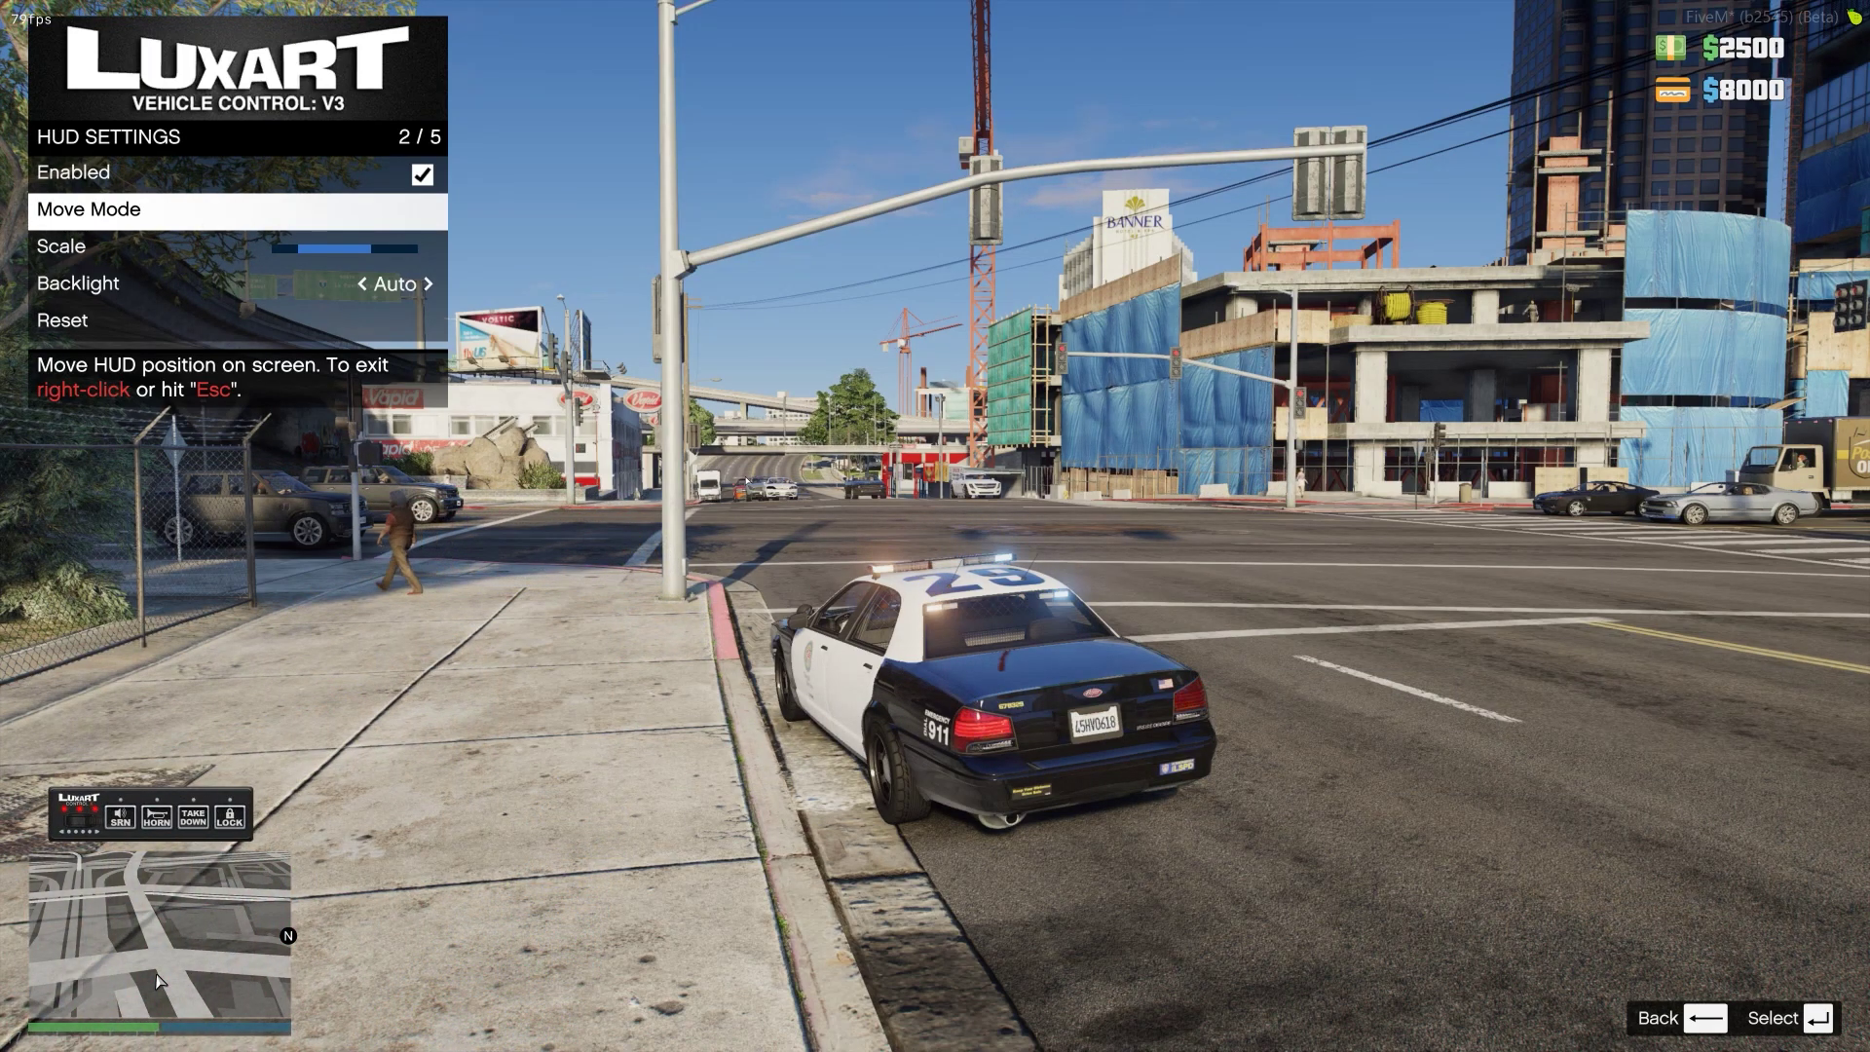
Look at the HUD's Scale option and the Audio Settings, and return to the Luxart main menu.
{"action": "key", "text": "Down"}
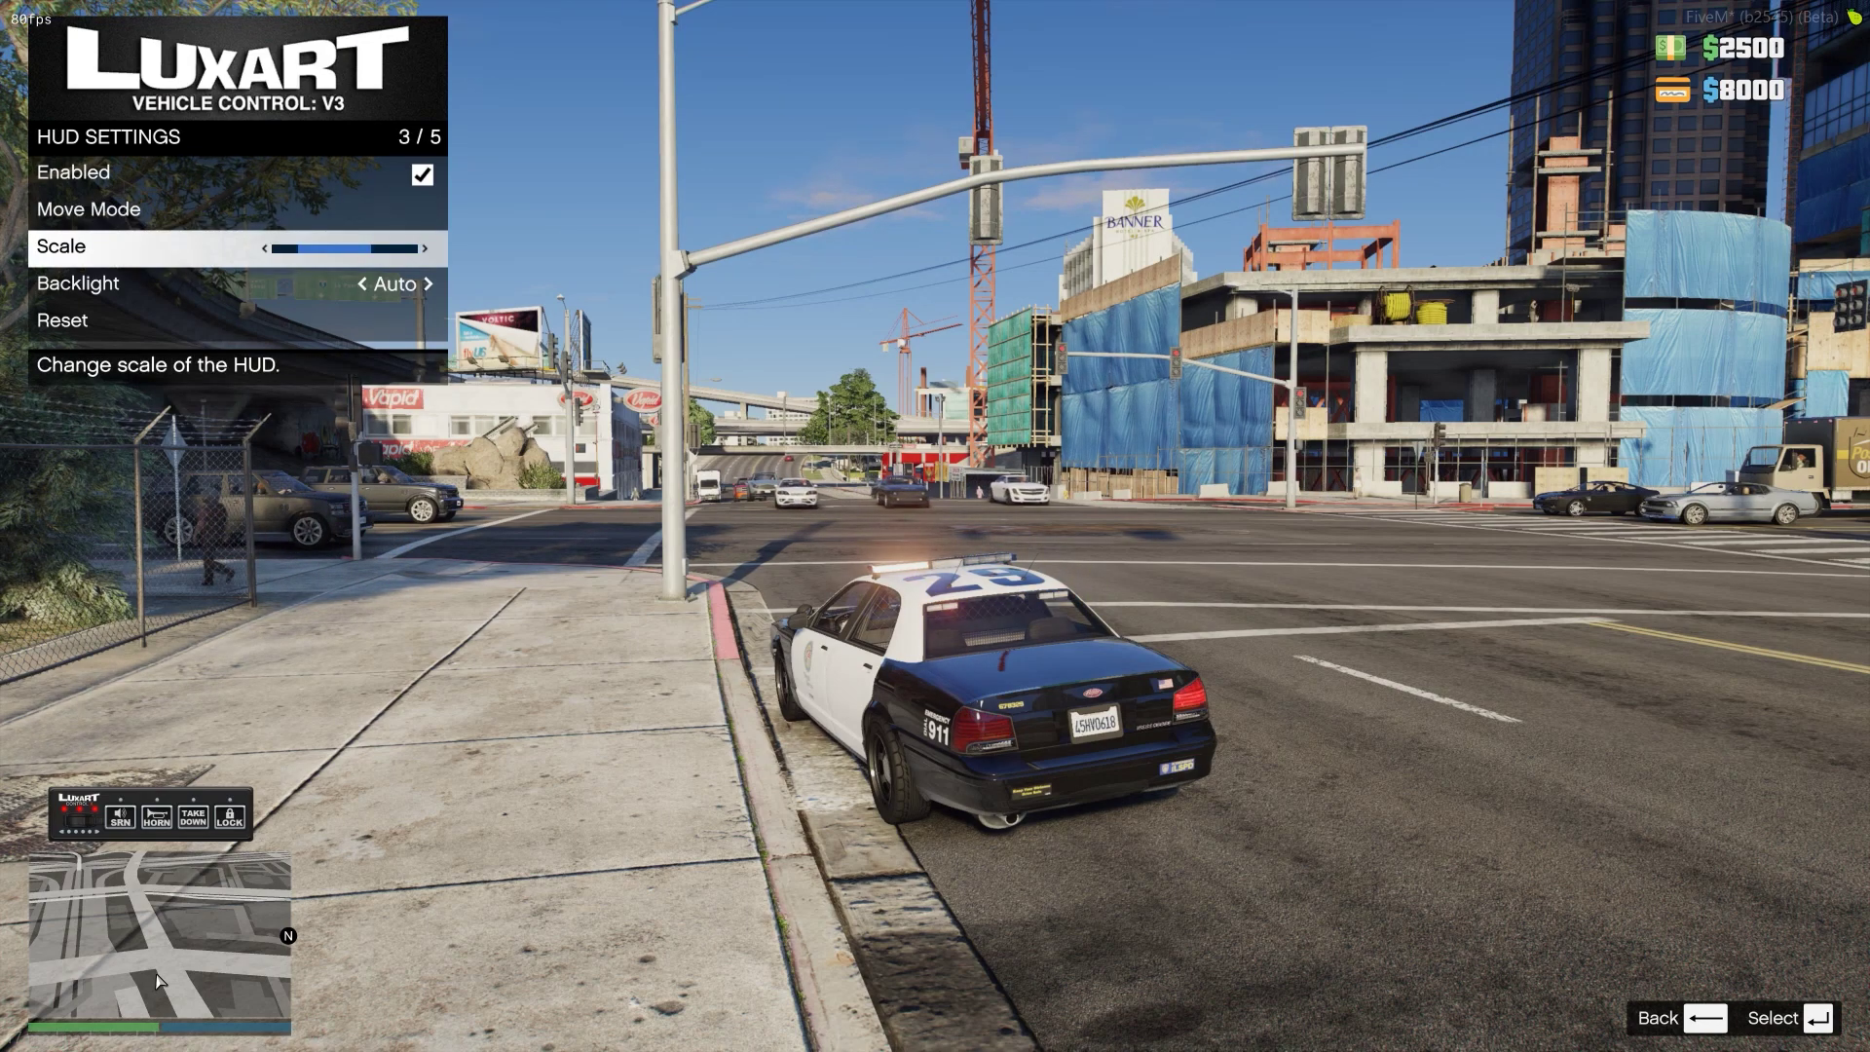
{"action": "key", "text": "BackSpace"}
{"action": "key", "text": "Down"}
{"action": "key", "text": "Return"}
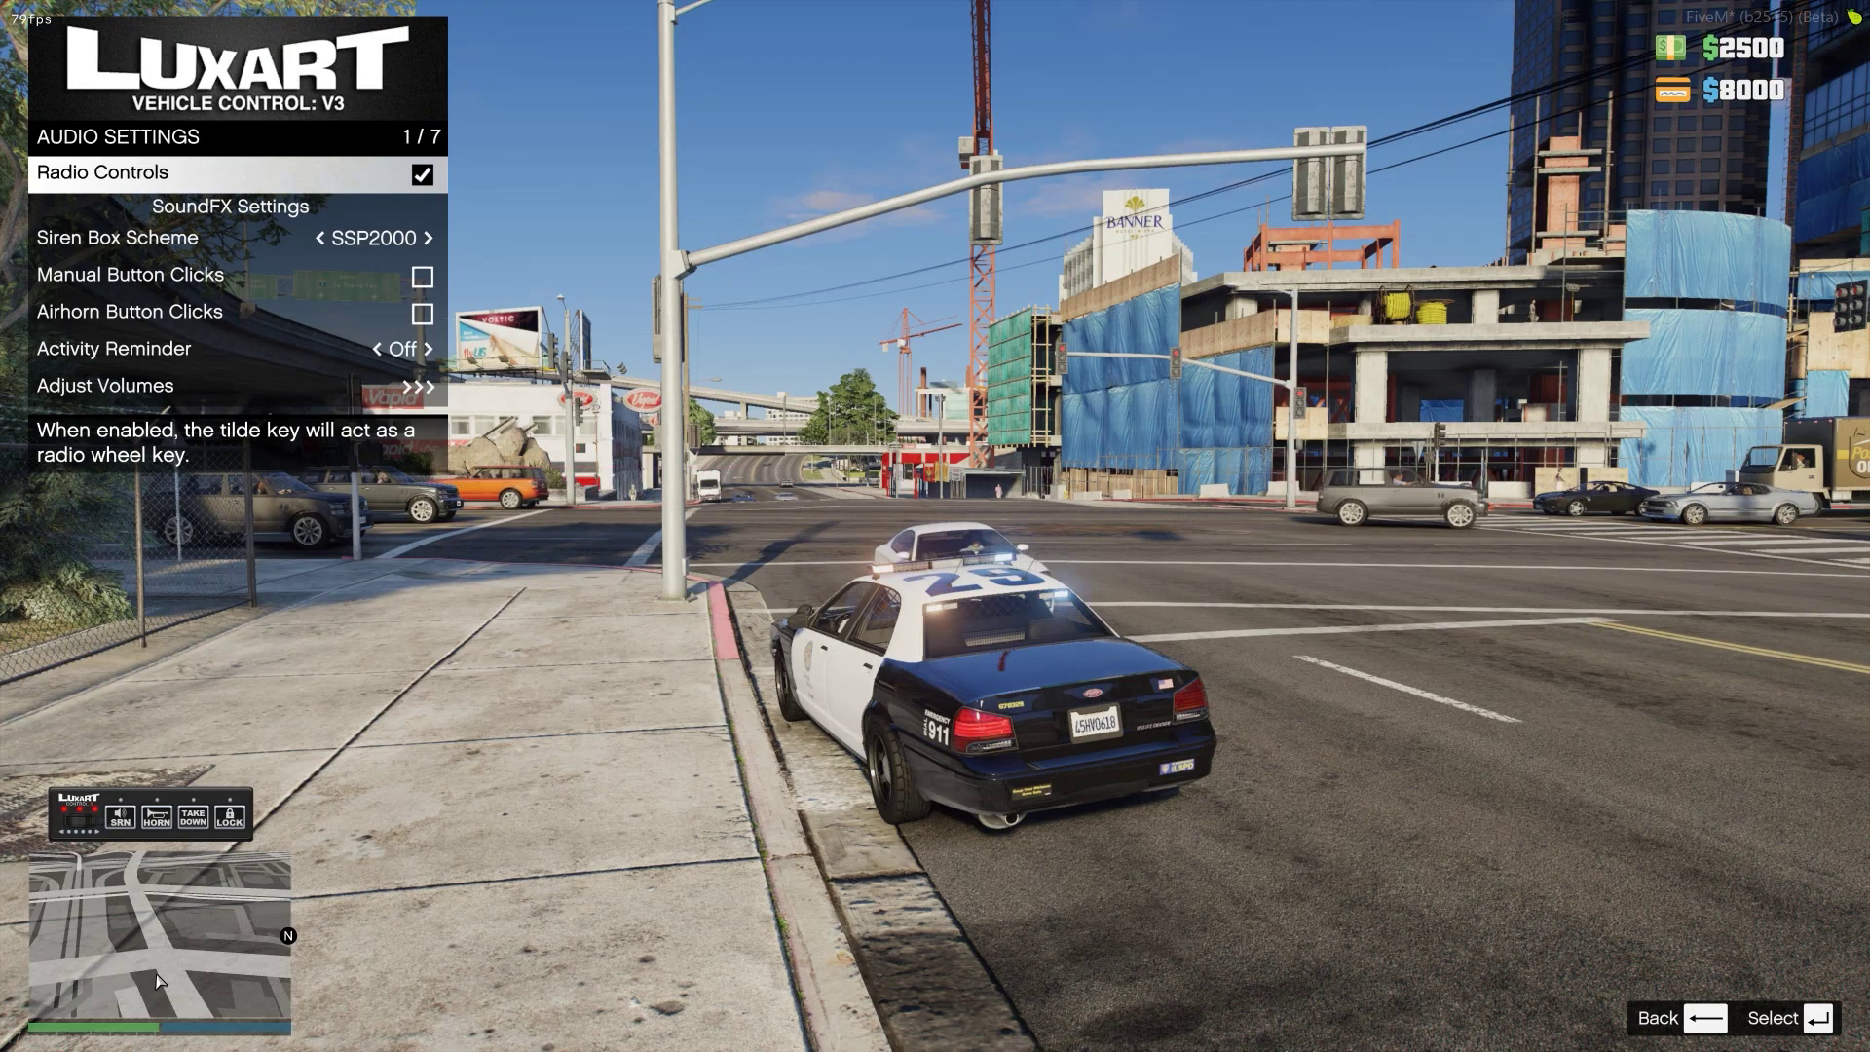
{"action": "key", "text": "BackSpace"}
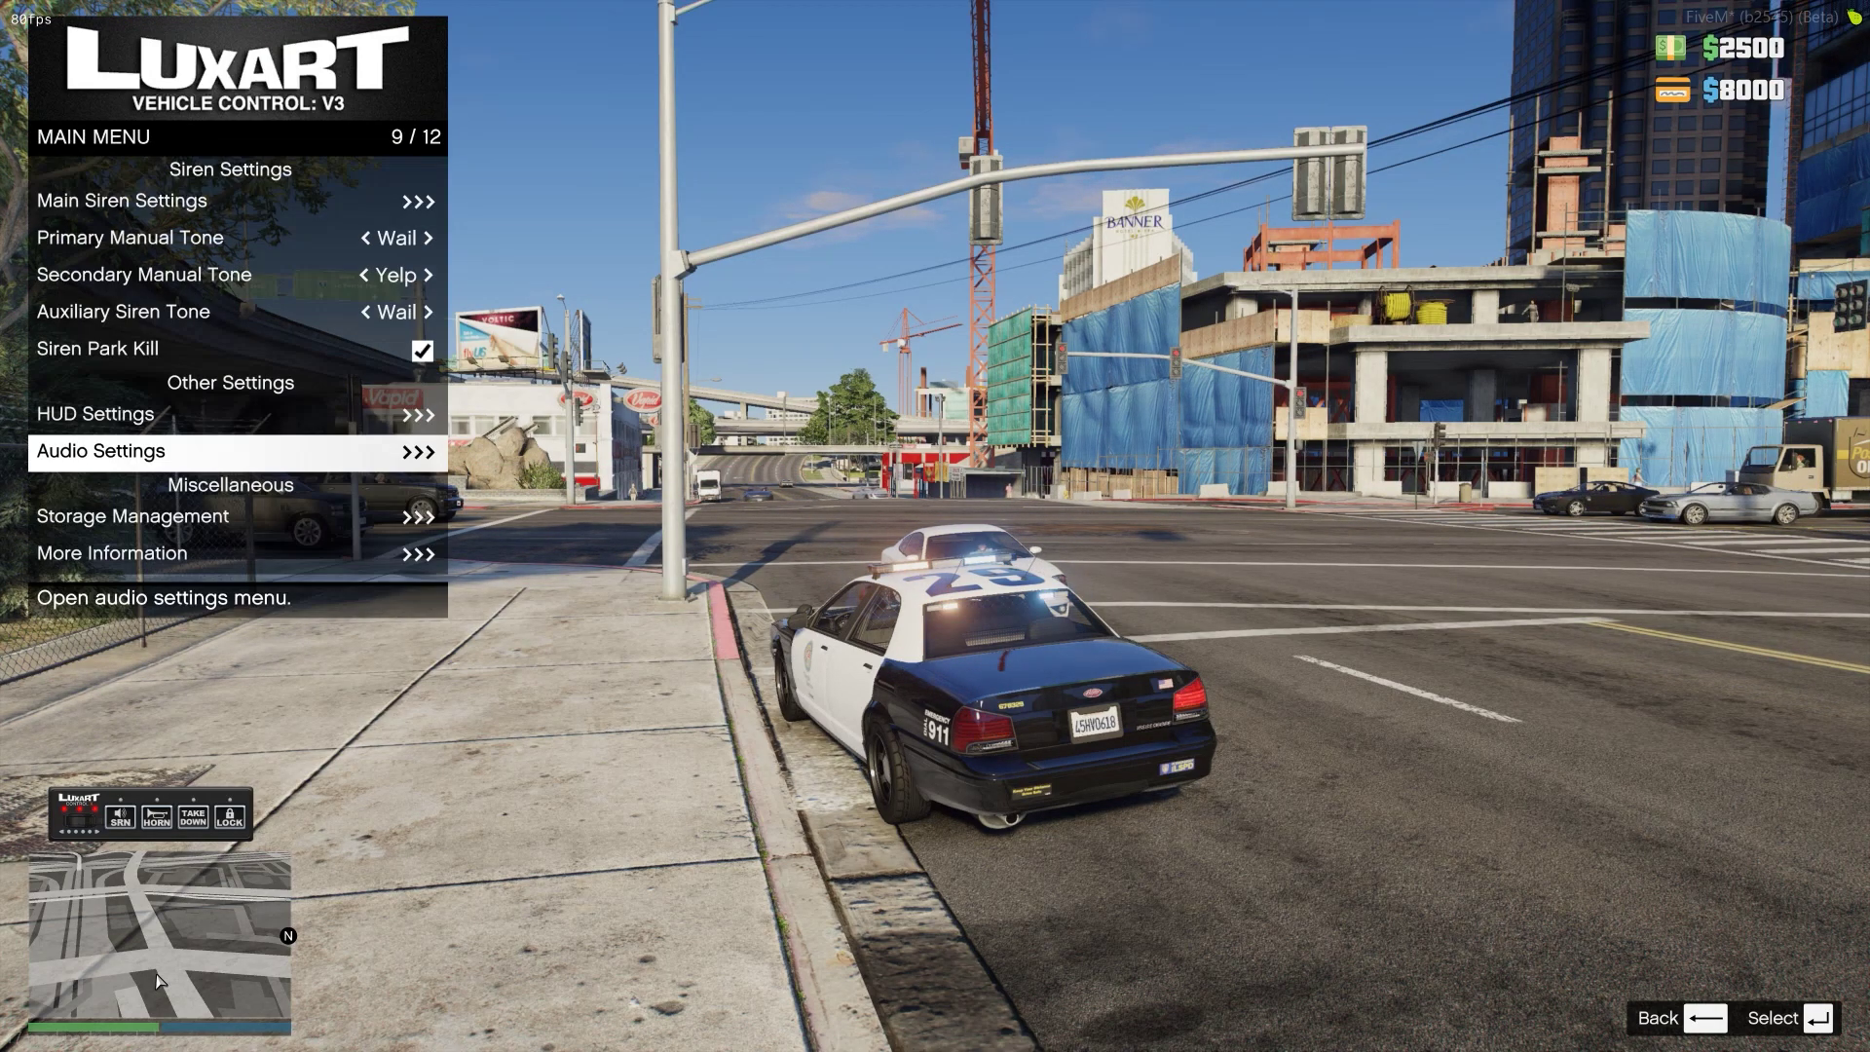
Save the Luxart settings to the DEFAULT profile in Storage Management and close the menu.
{"action": "key", "text": "Return"}
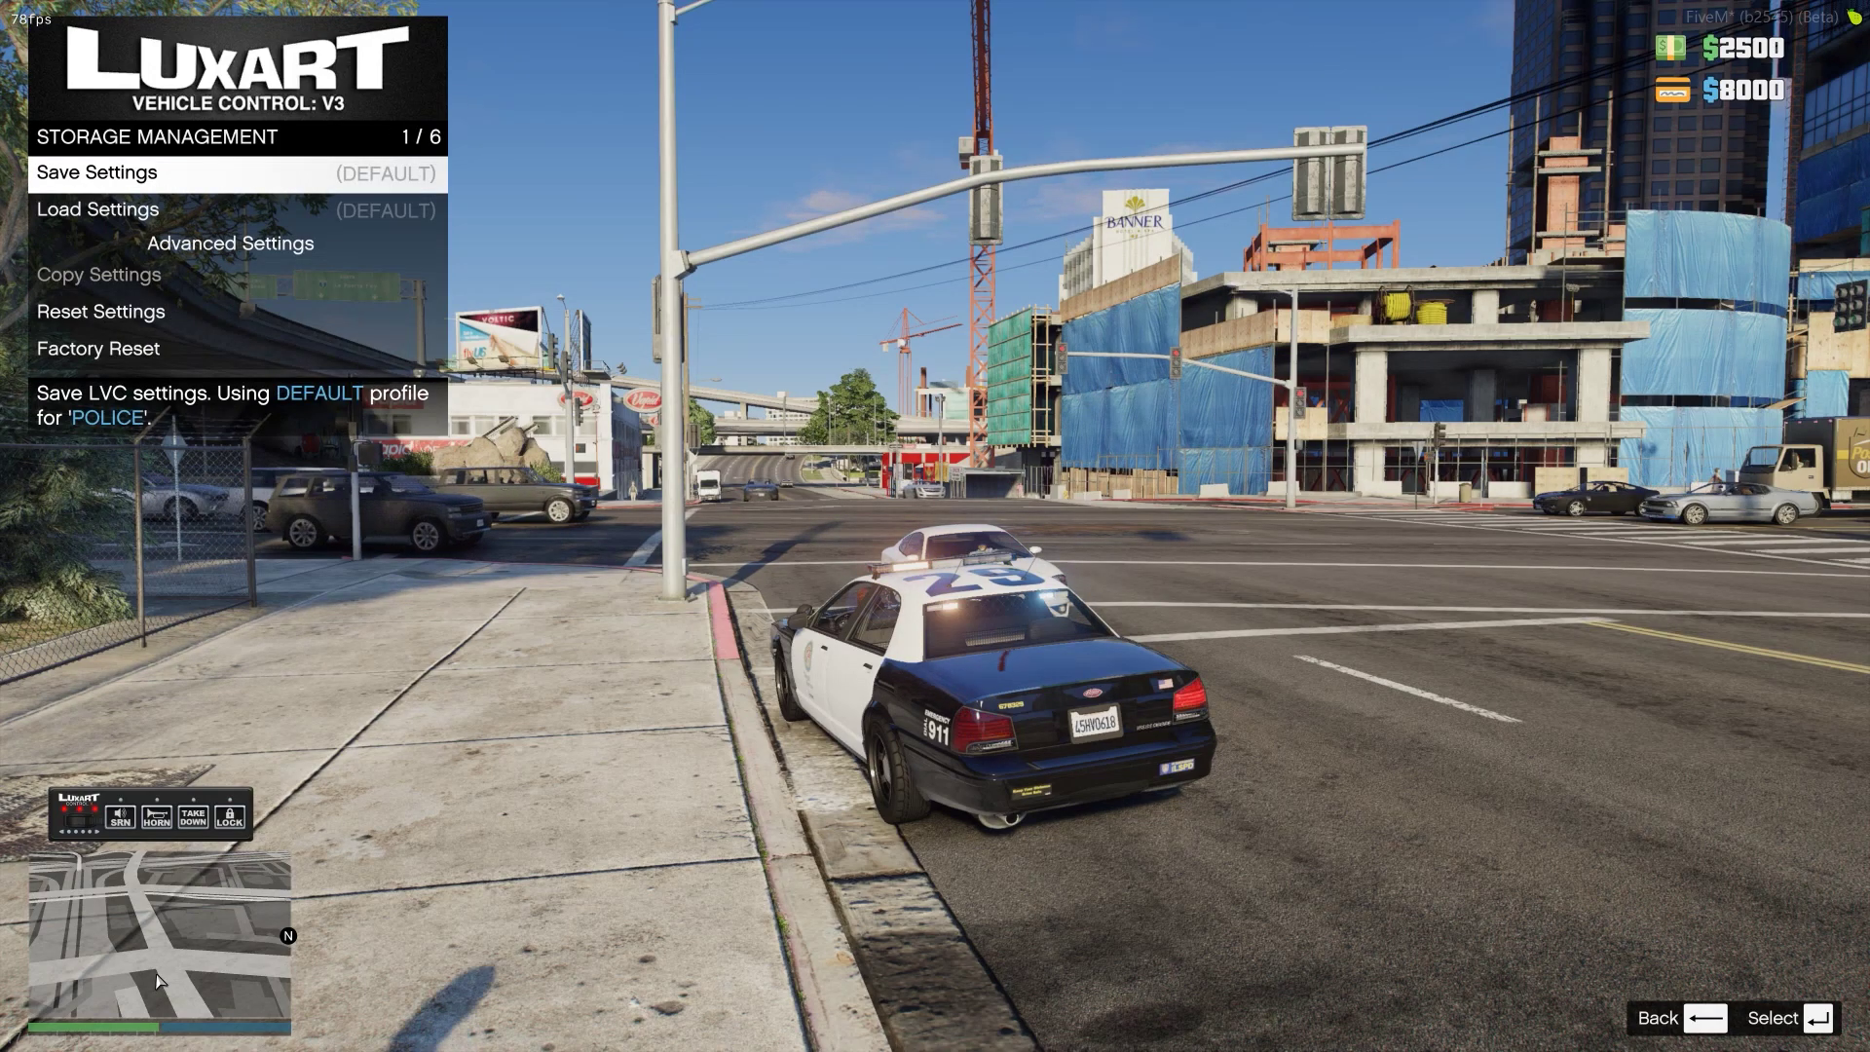
{"action": "key", "text": "Return"}
{"action": "key", "text": "Return"}
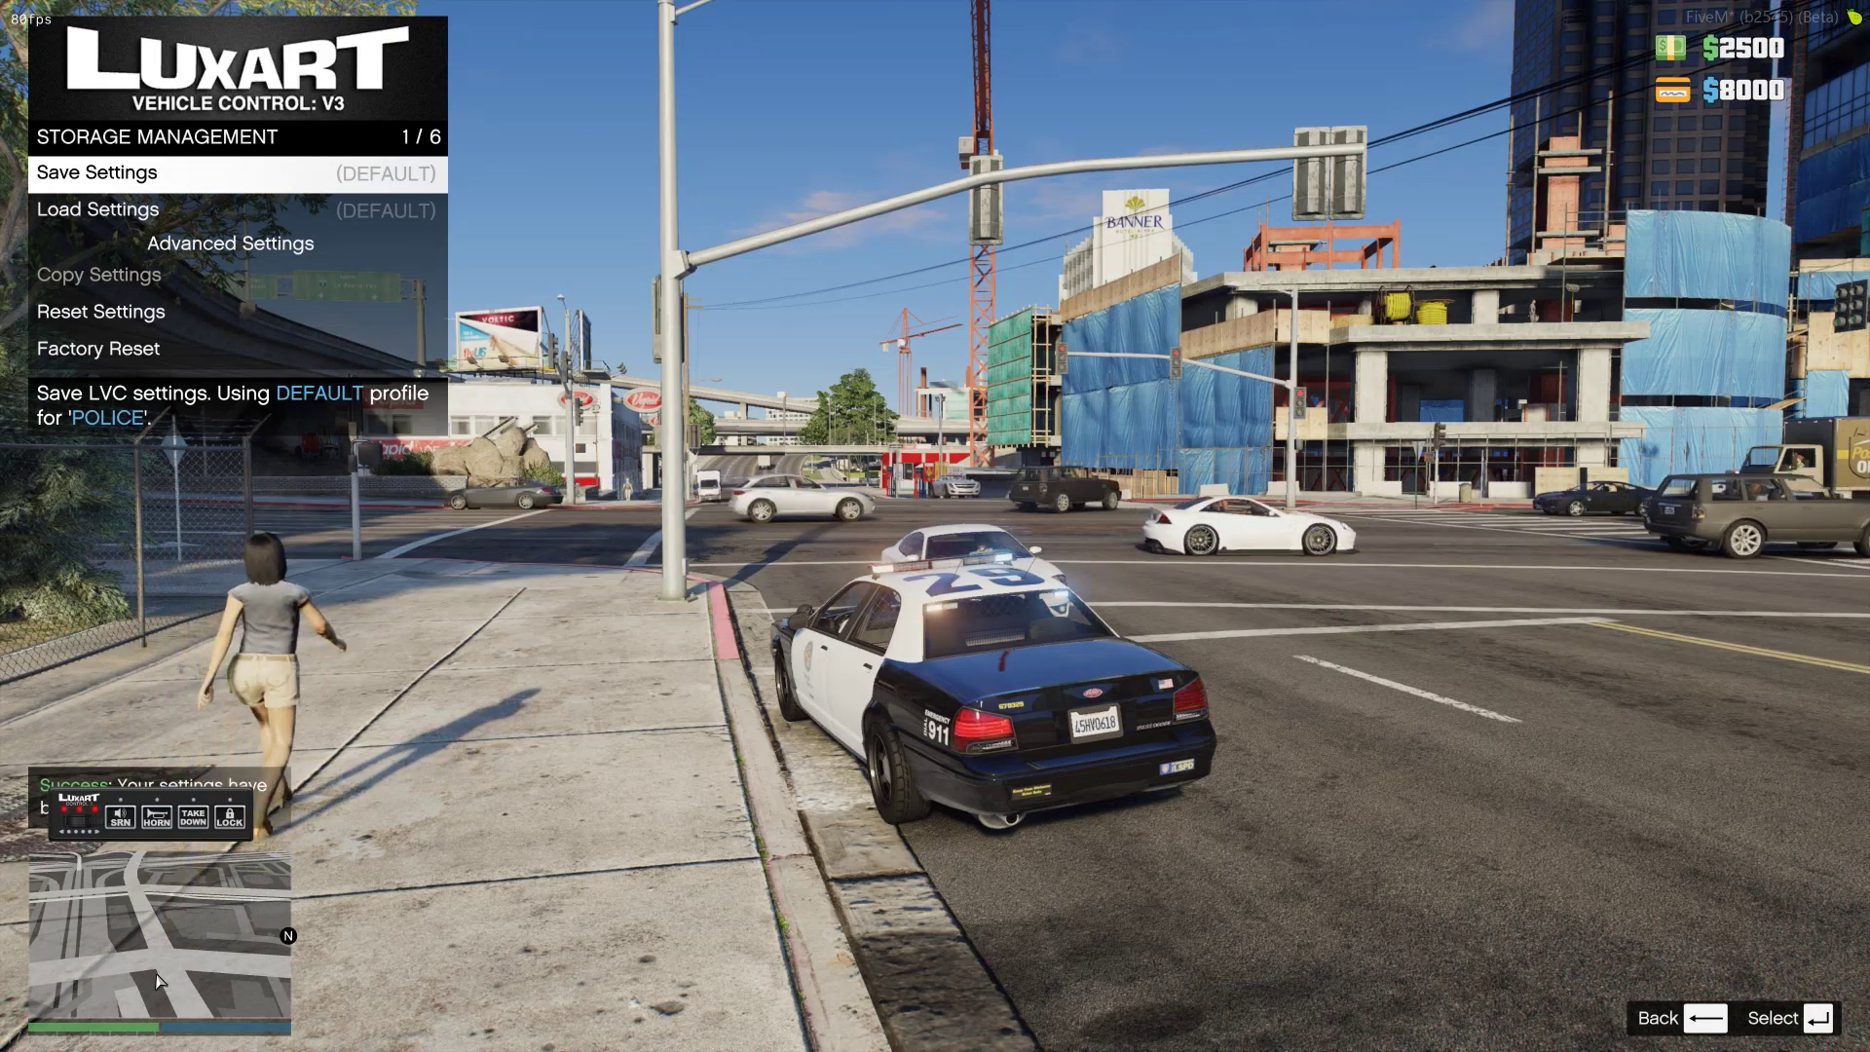
{"action": "key", "text": "i"}
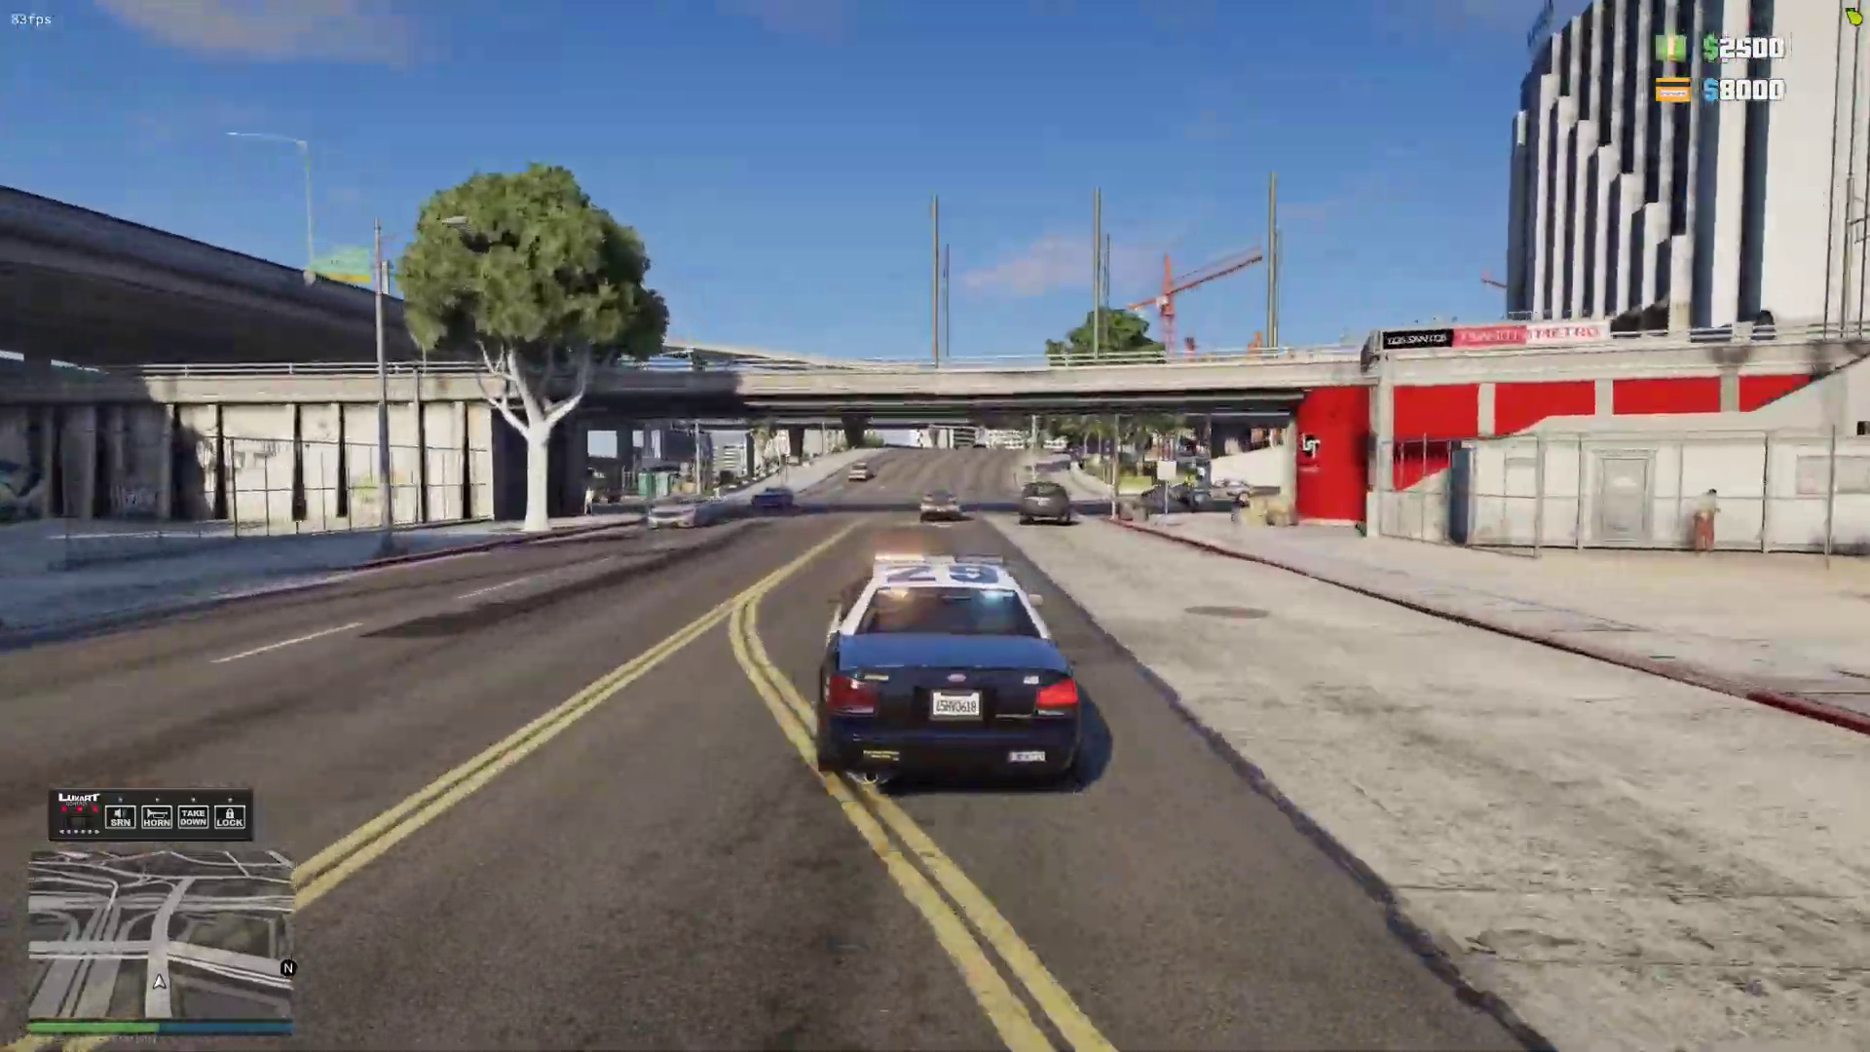
Drive the police cruiser through Little Seoul to Calais Ave with its emergency lights on to try out the vehicle controls.
{"action": "key", "text": "w"}
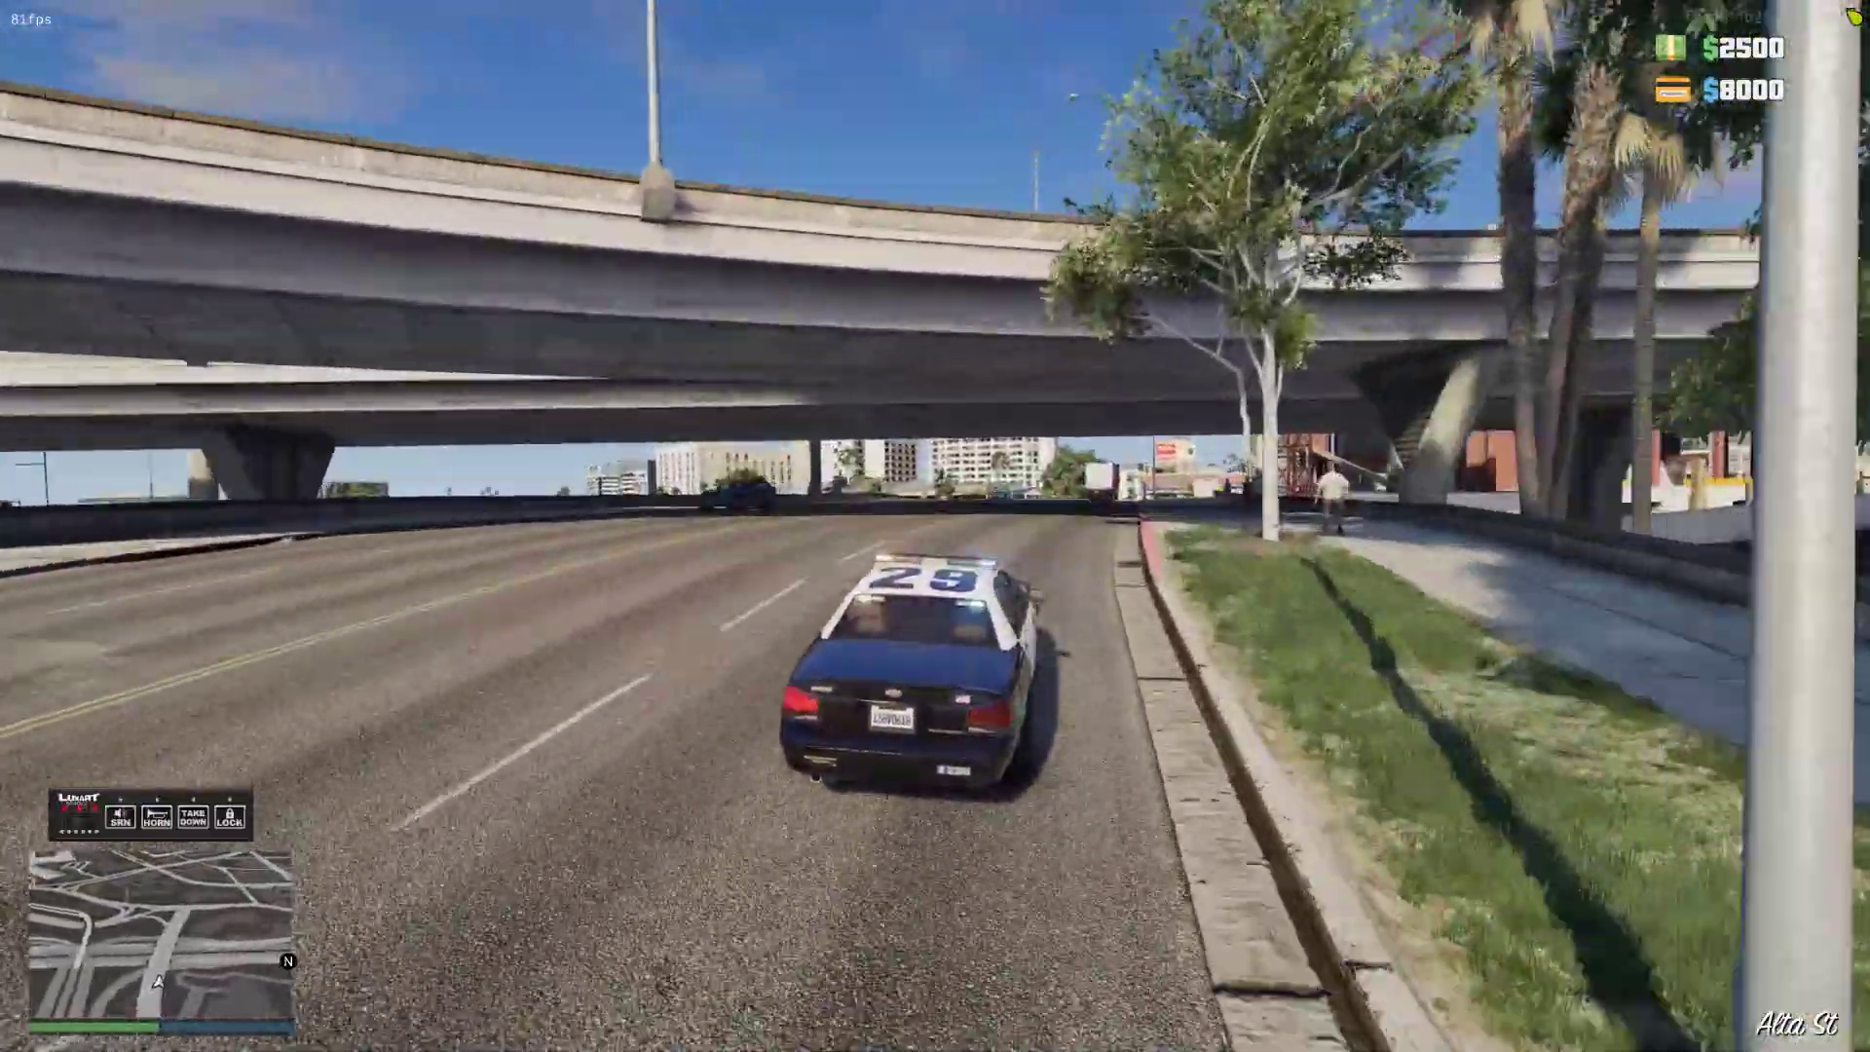
{"action": "key", "text": "w"}
{"action": "key", "text": "a"}
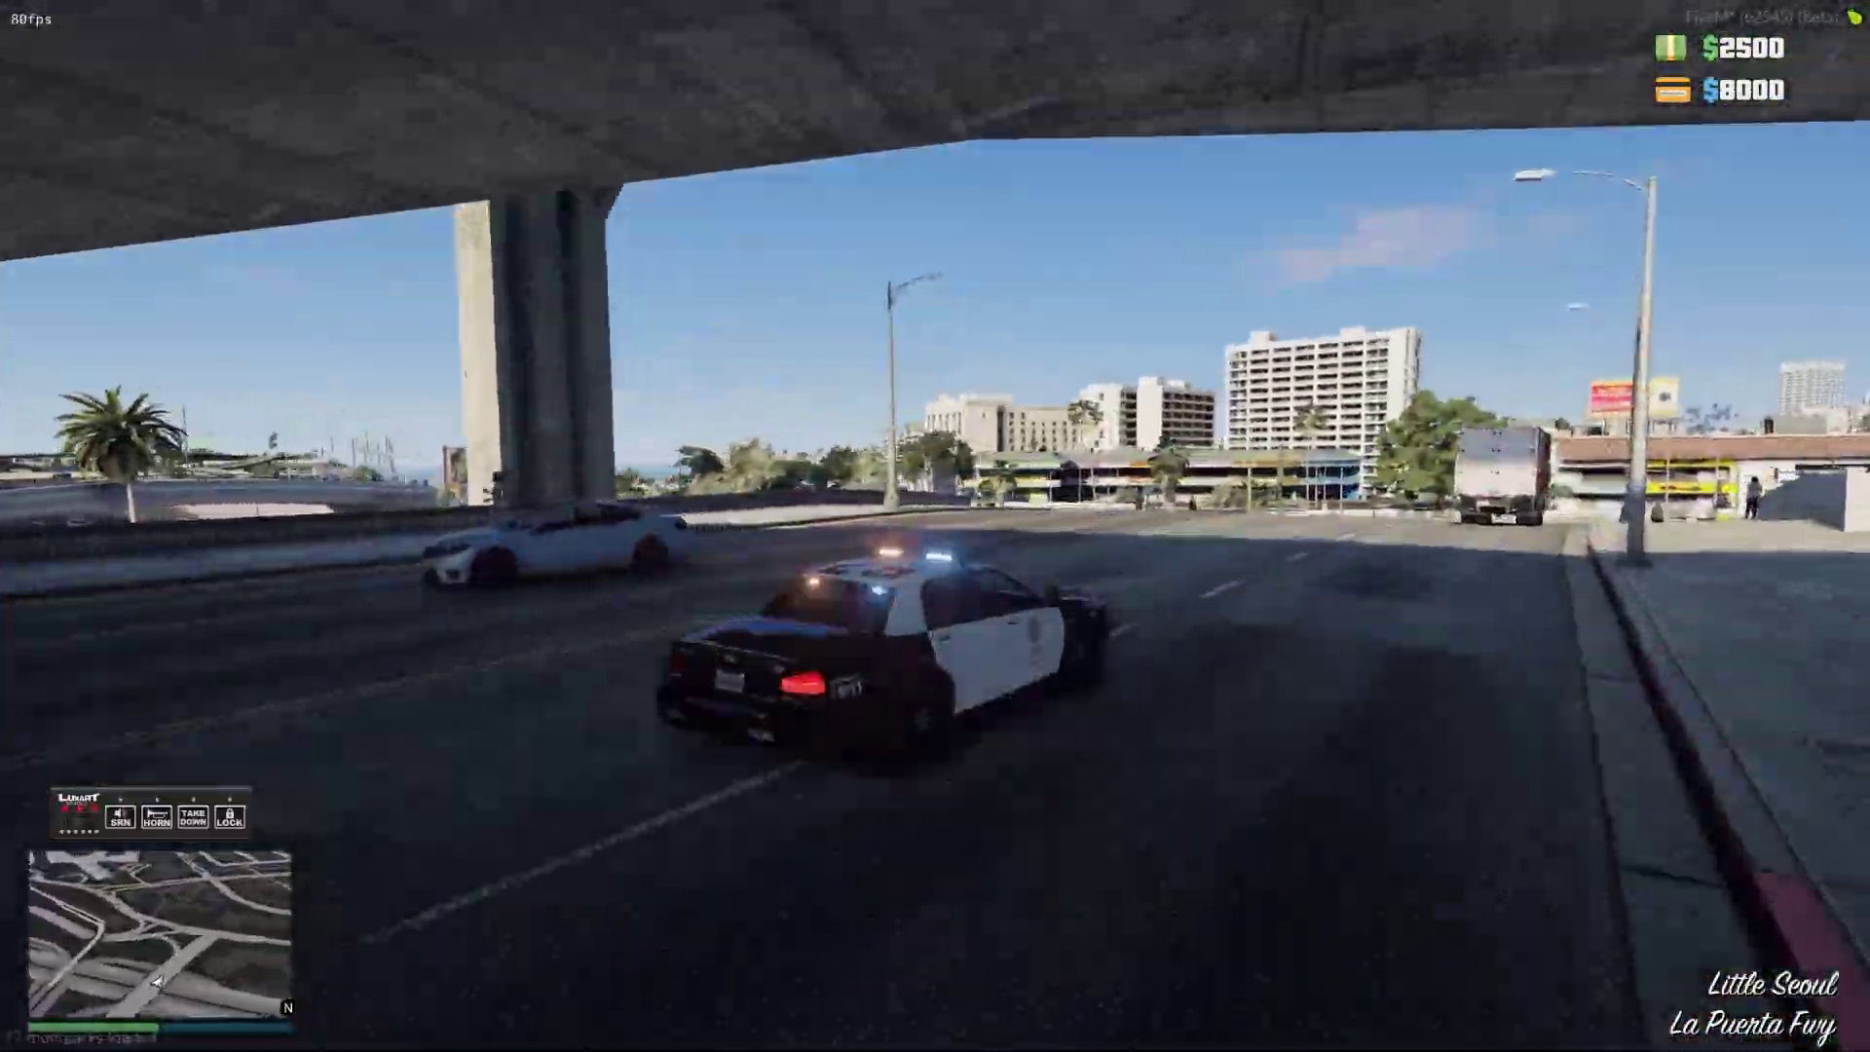
{"action": "key", "text": "w"}
{"action": "key", "text": "d"}
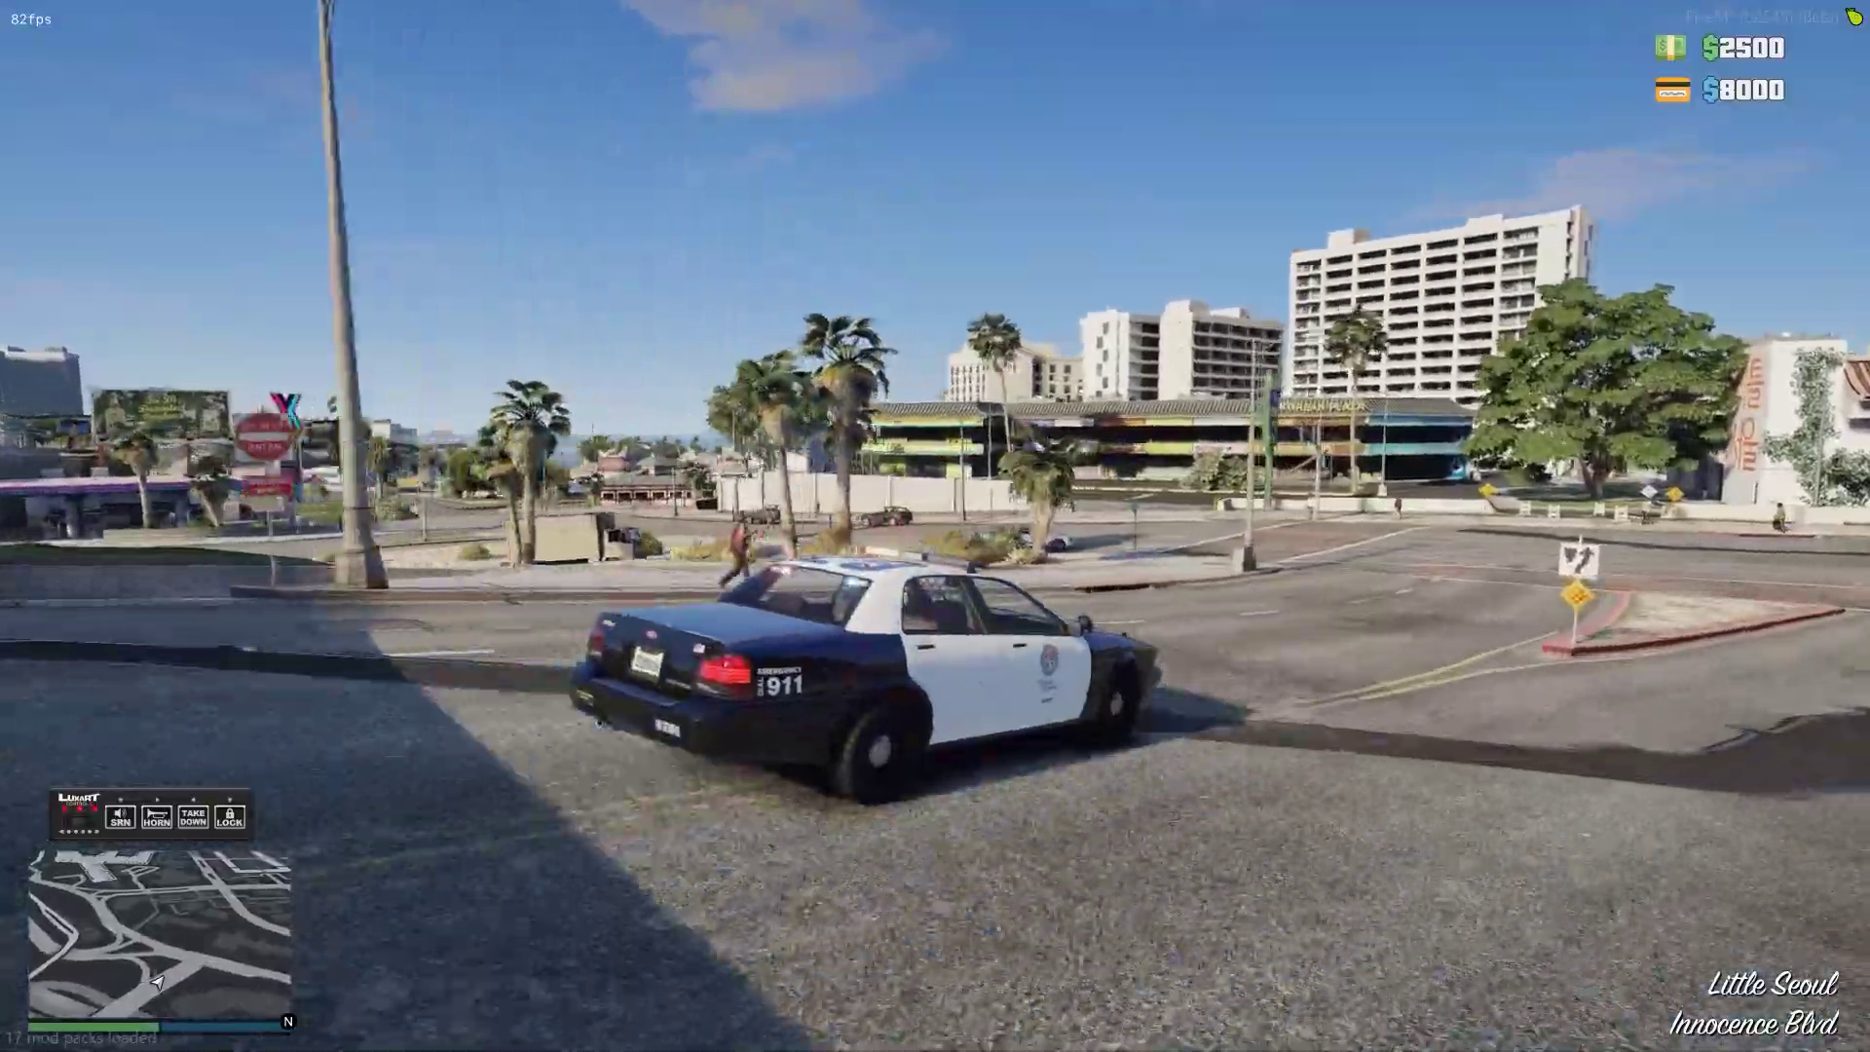
{"action": "key", "text": "w"}
{"action": "key", "text": "a"}
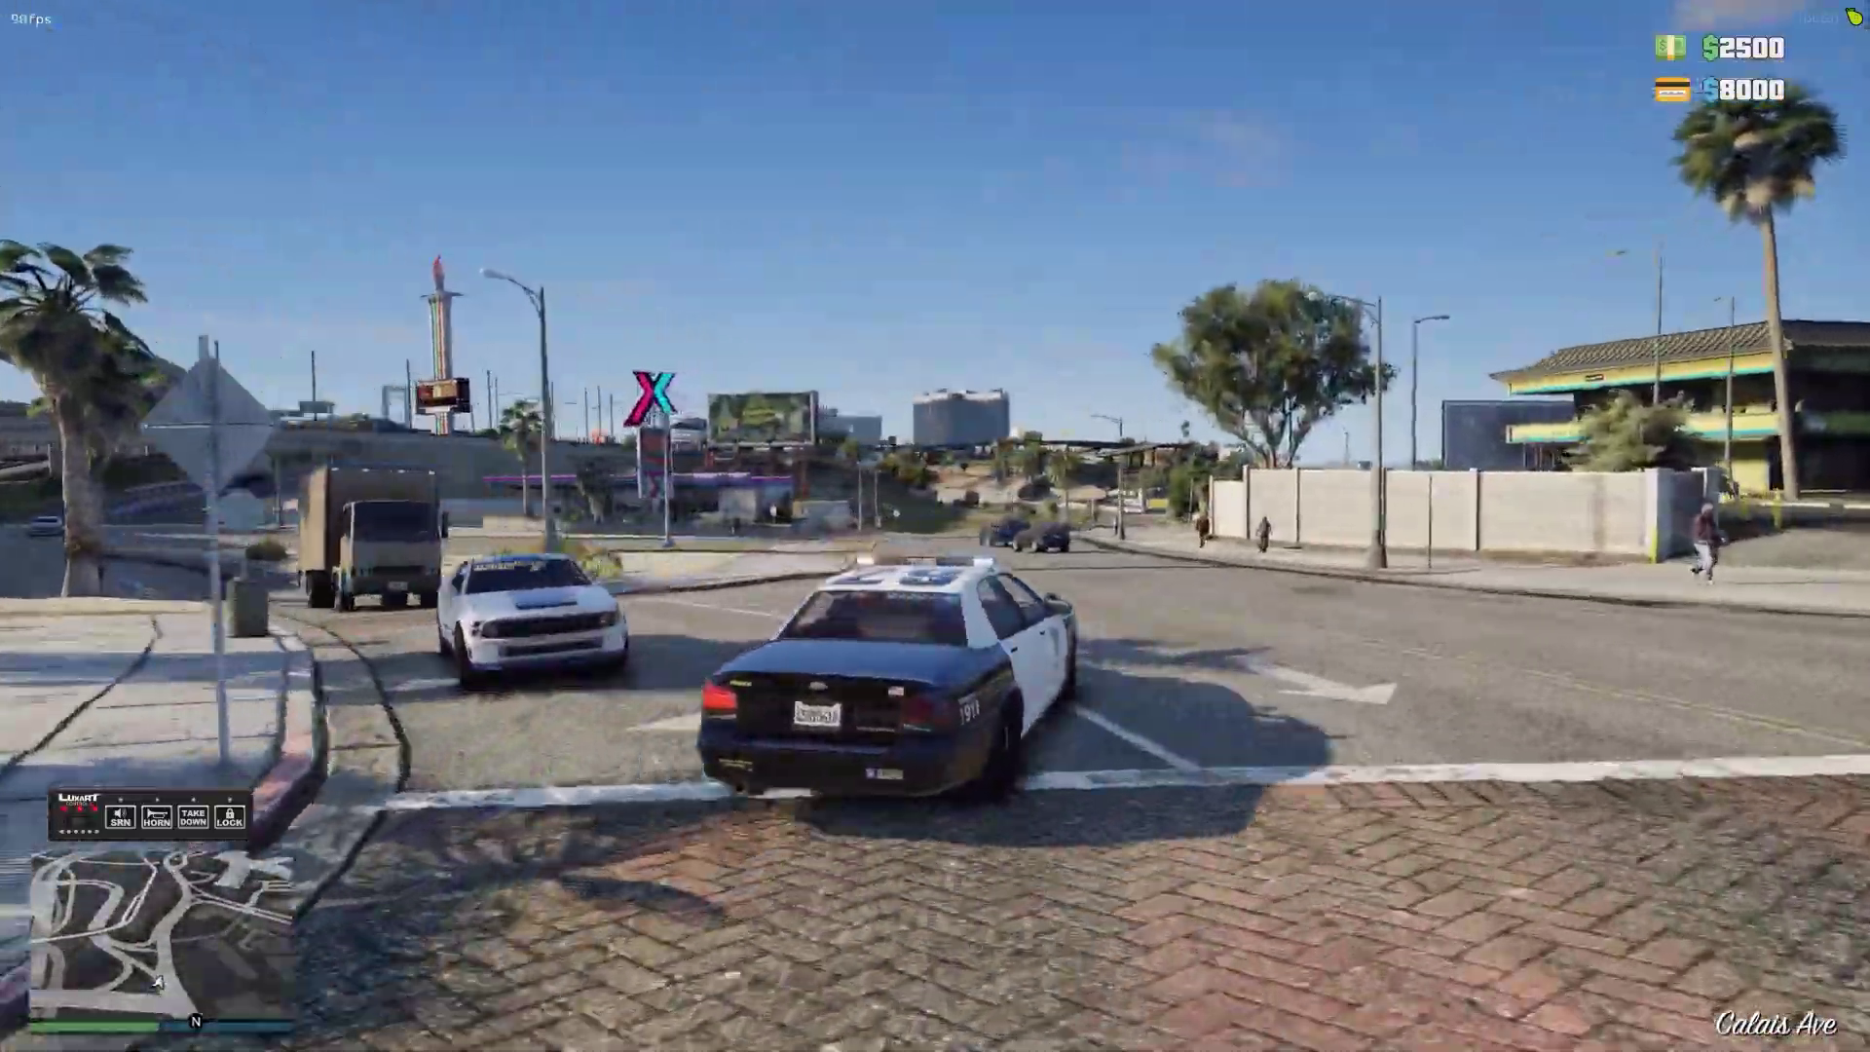
{"action": "key", "text": "w"}
{"action": "key", "text": "c"}
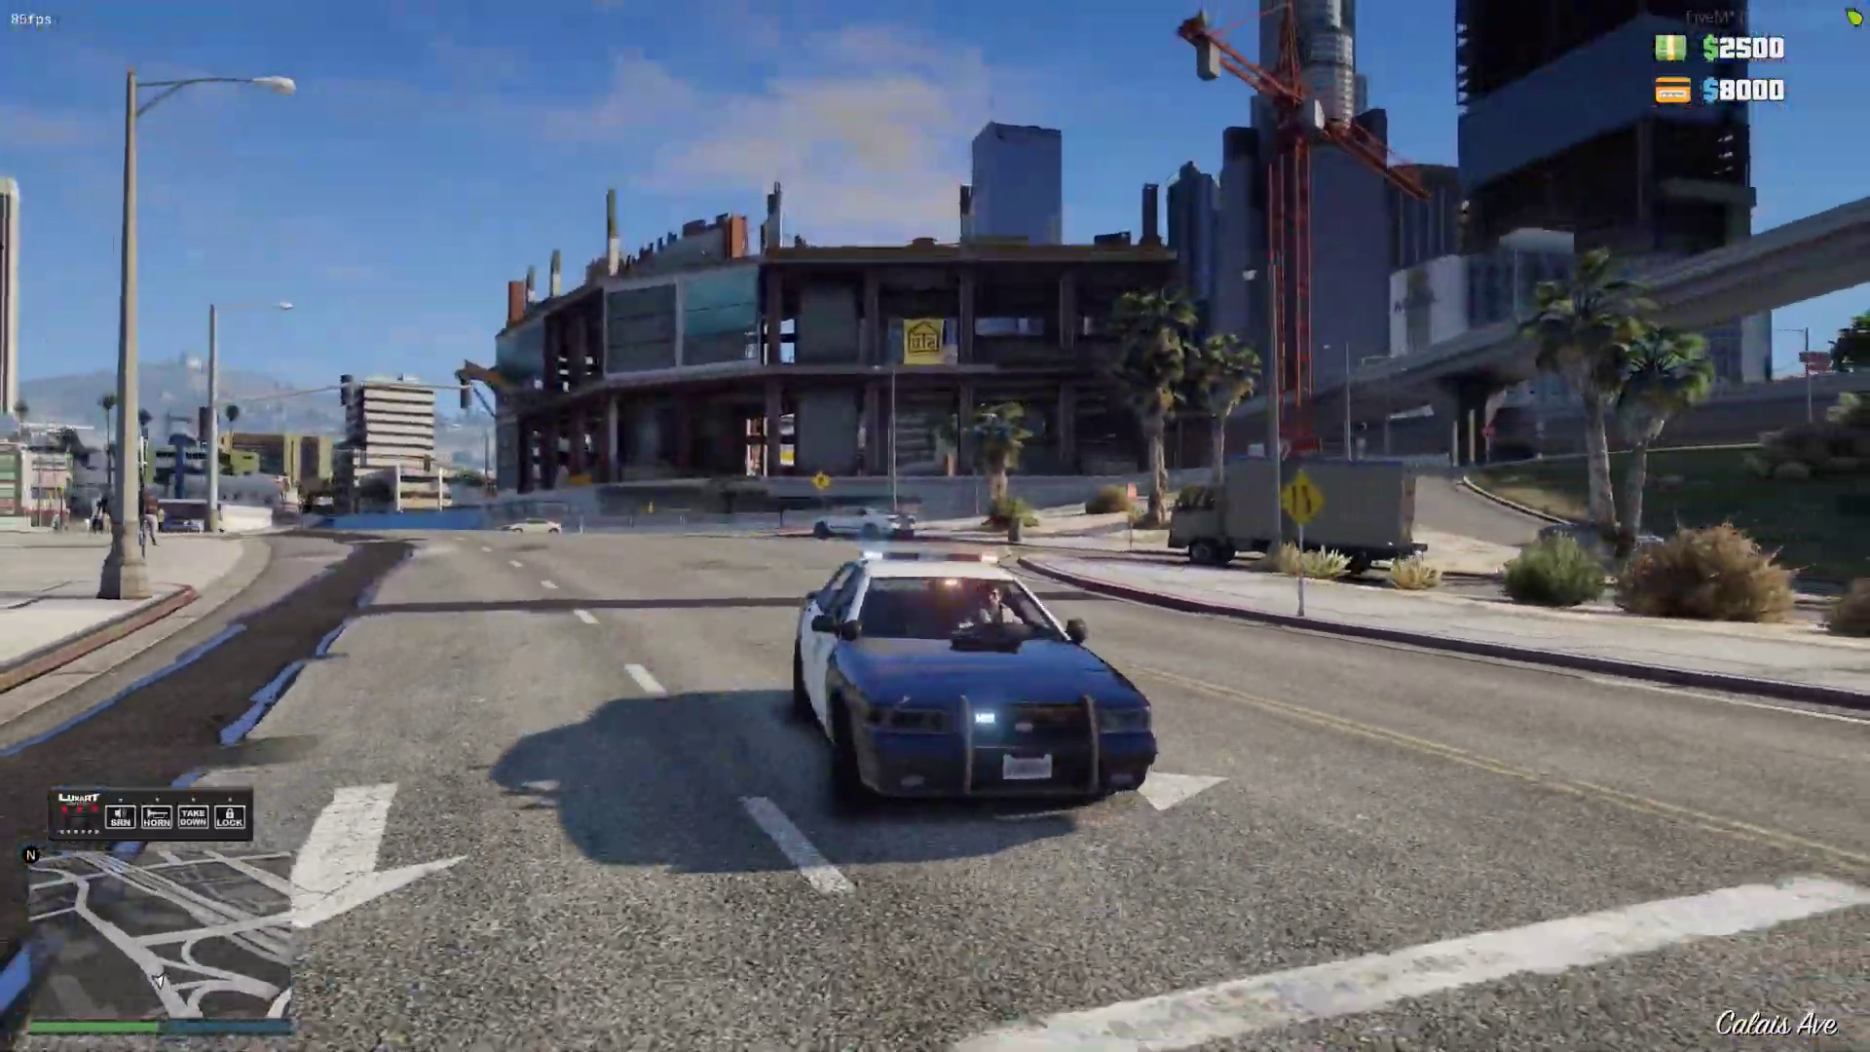
{"action": "key", "text": "w"}
{"action": "key", "text": "d"}
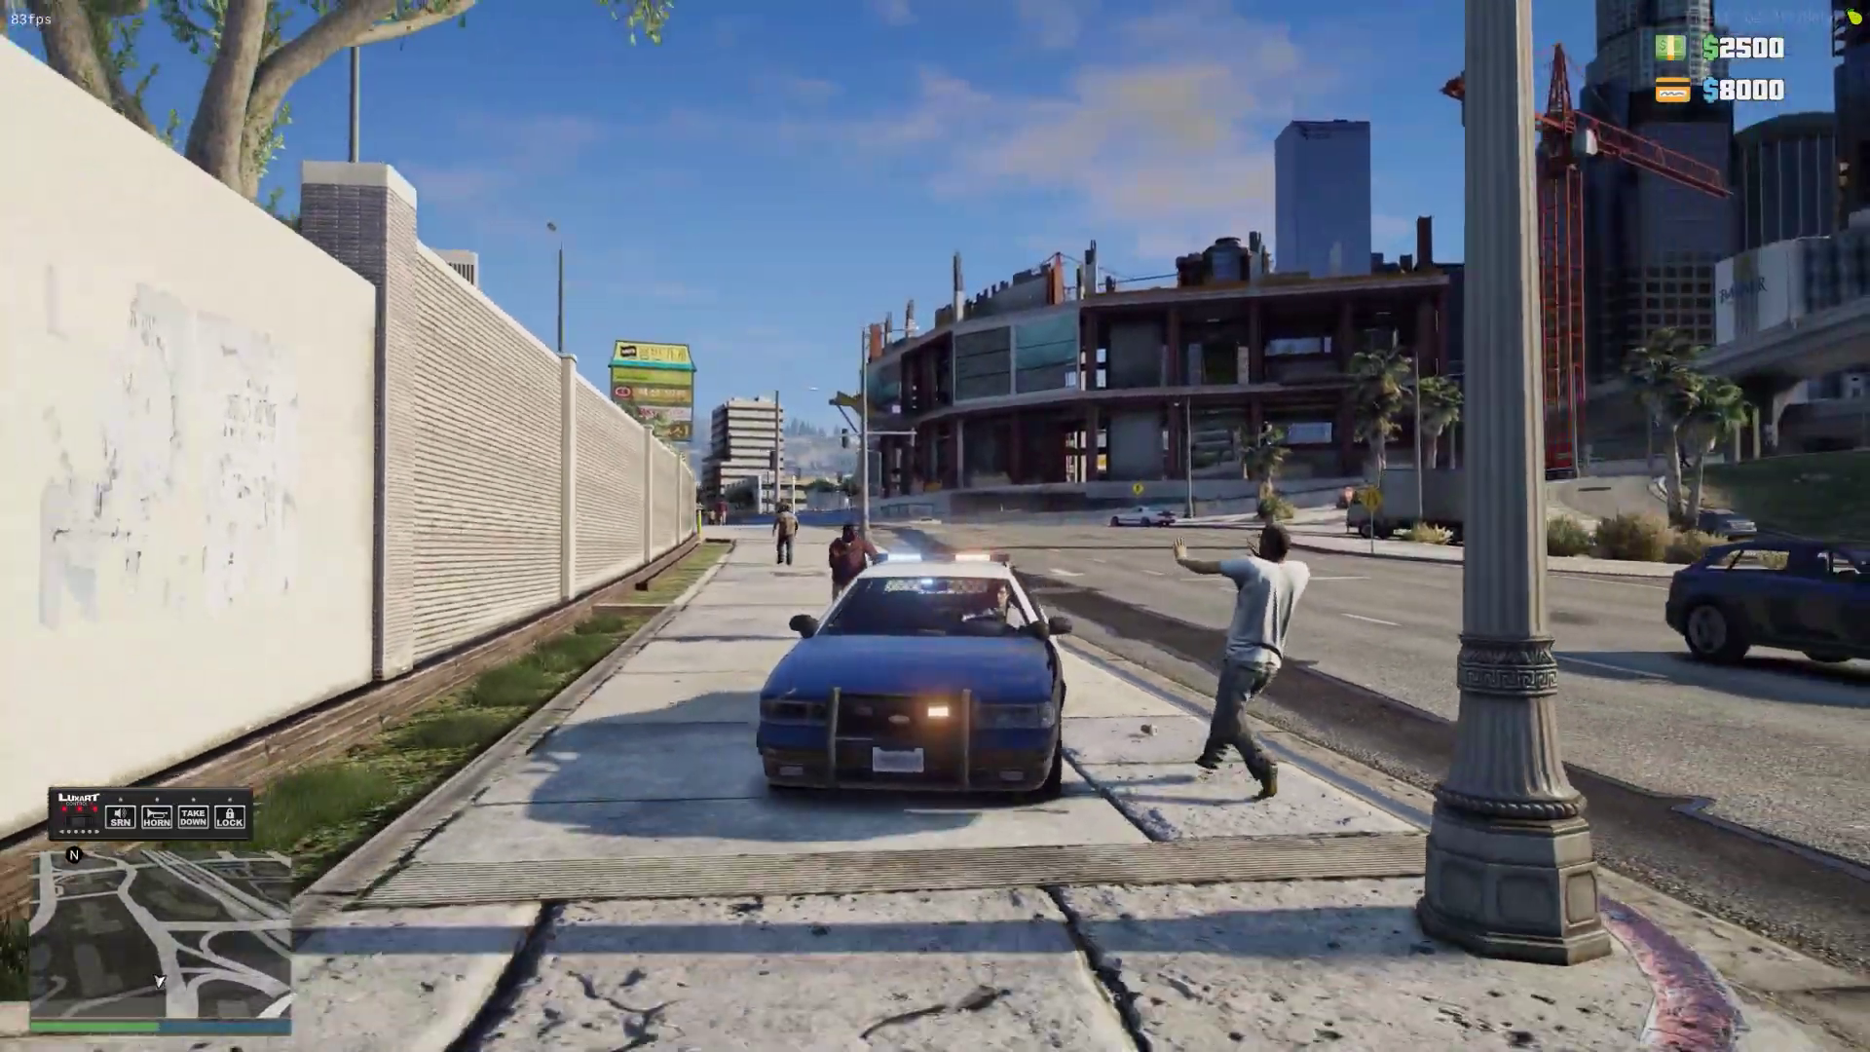